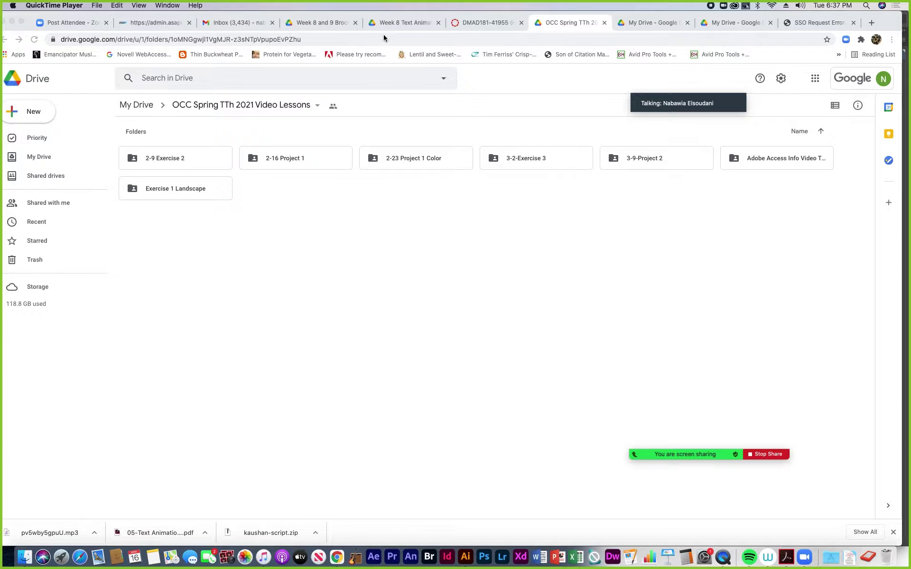
# - Open the Google Drive Video Lessons link from the course page and open the 3-9-Project 2 folder
pyautogui.click(472, 24)
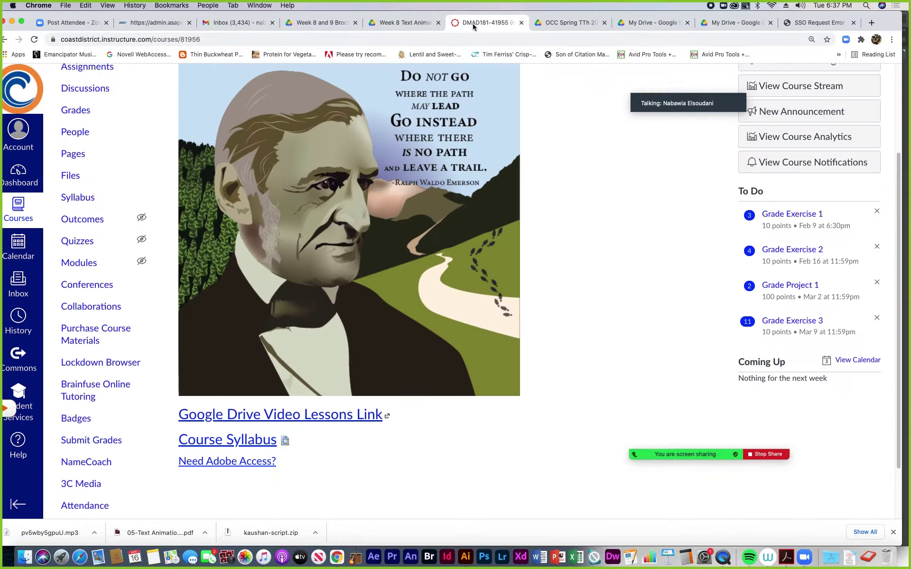
pyautogui.click(232, 415)
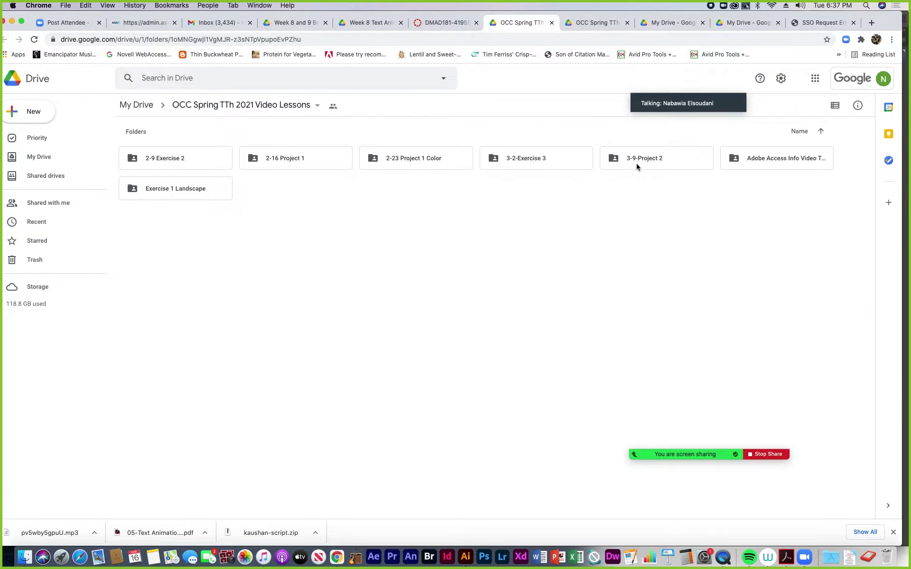
pyautogui.doubleClick(651, 162)
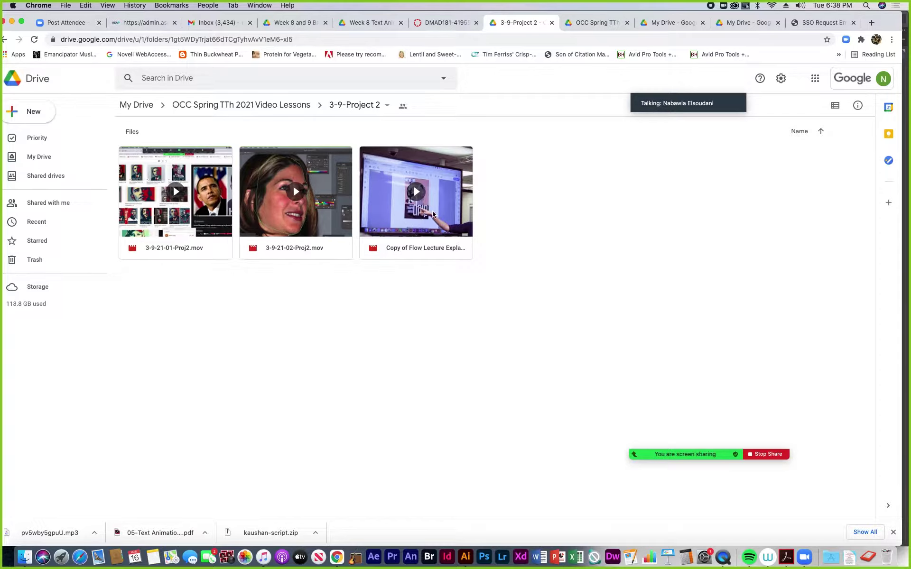
# - Preview the Copy of Flow Lecture Explained video, skim ahead to about 1:45, replay its opening, and close it
pyautogui.click(439, 214)
pyautogui.doubleClick(438, 215)
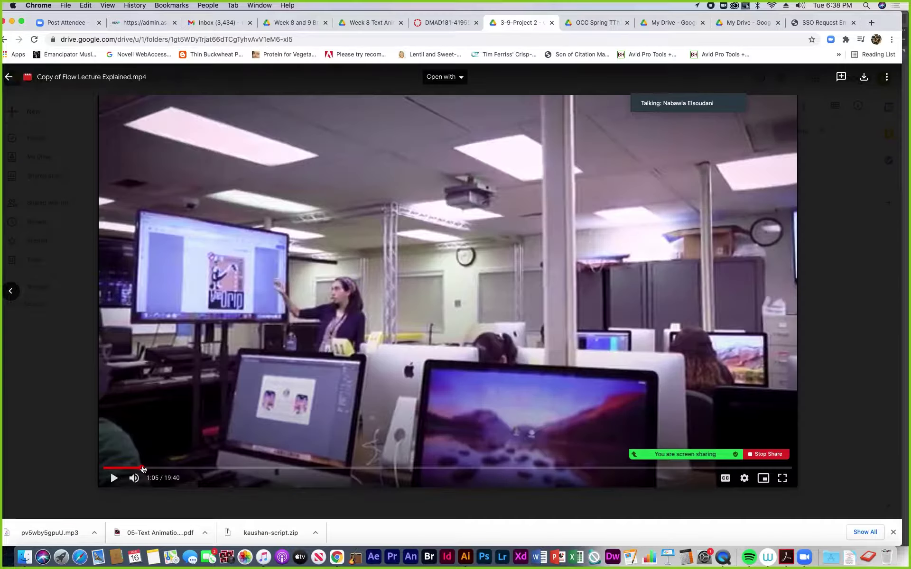
pyautogui.moveTo(143, 468); pyautogui.dragTo(166, 470)
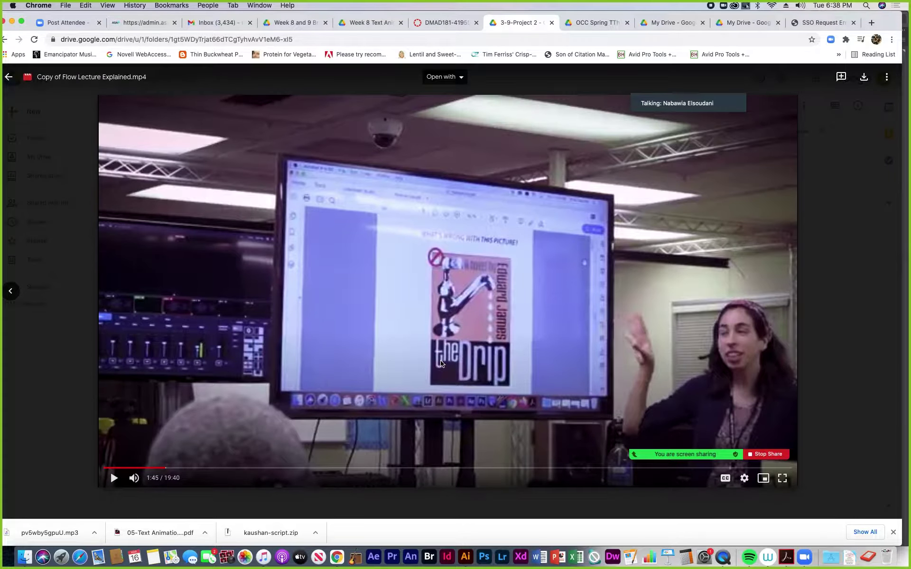
pyautogui.click(8, 78)
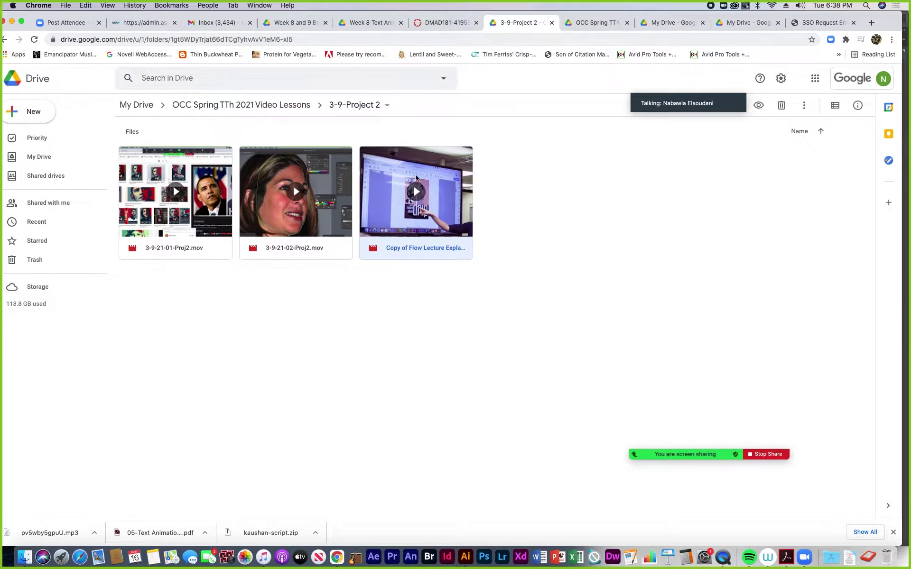
pyautogui.doubleClick(442, 208)
pyautogui.click(115, 479)
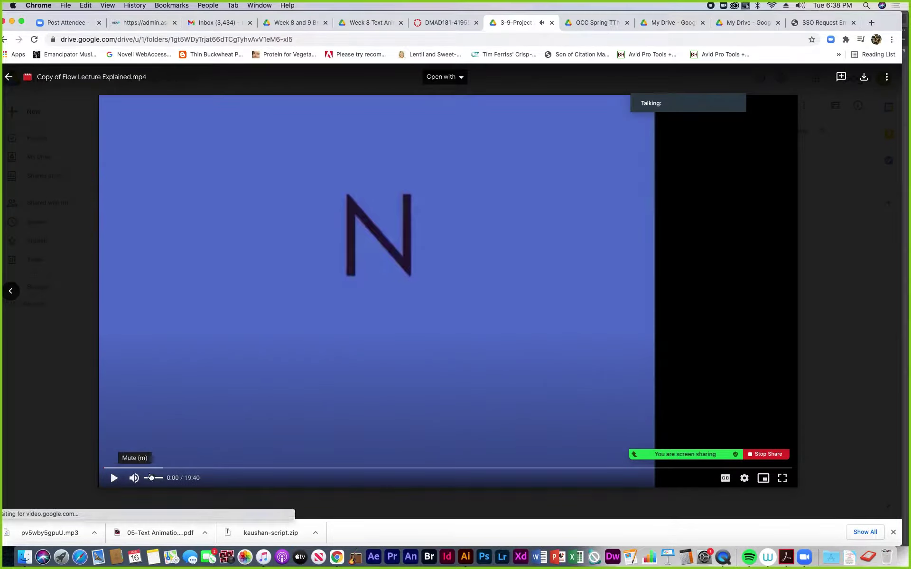
pyautogui.click(9, 77)
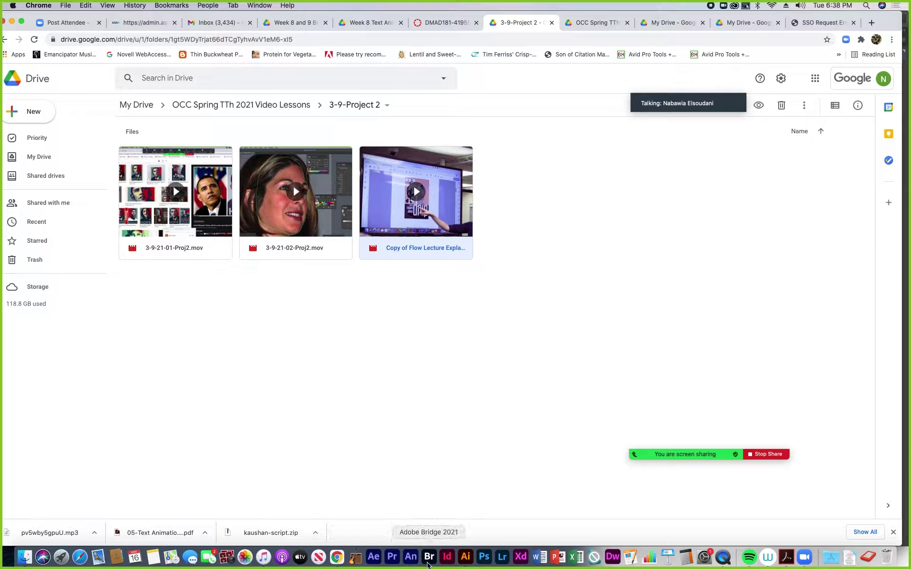
# - Switch to Illustrator, show the Photo layer over the vector portrait, and reset the My Essentials WS workspace
pyautogui.click(466, 558)
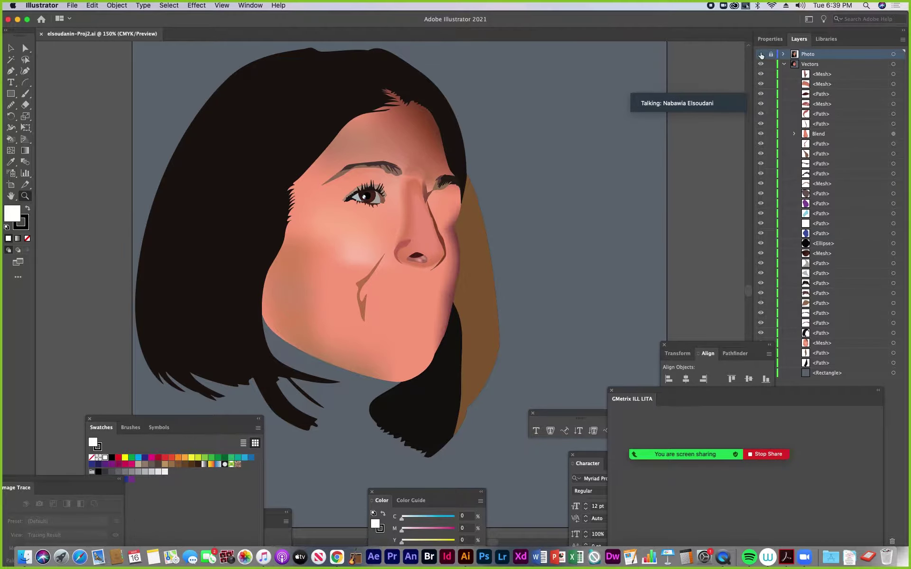
pyautogui.click(760, 54)
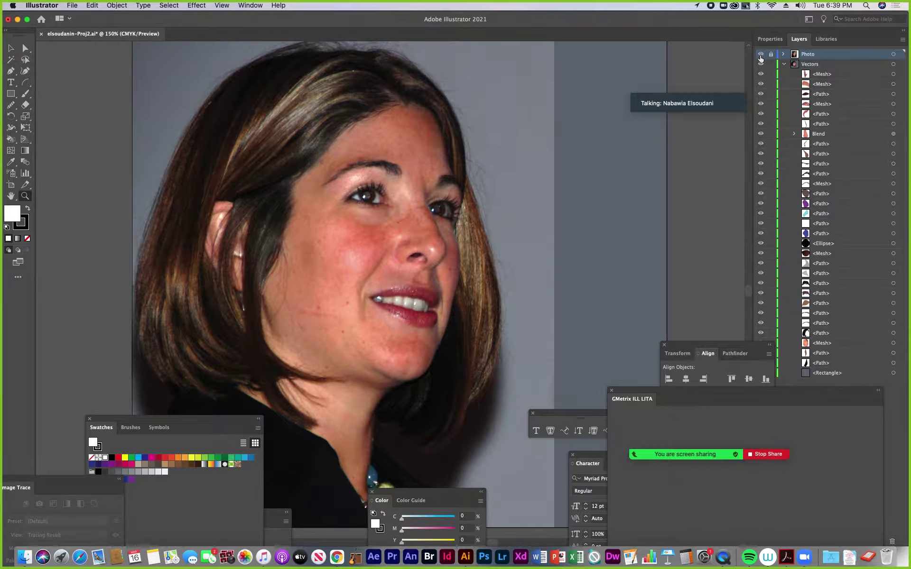
pyautogui.click(255, 6)
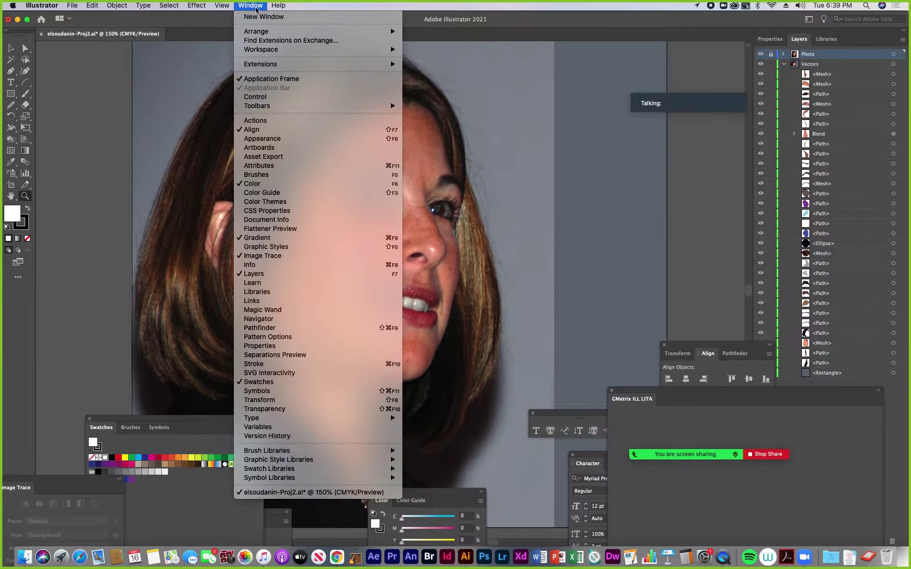
pyautogui.moveTo(388, 53)
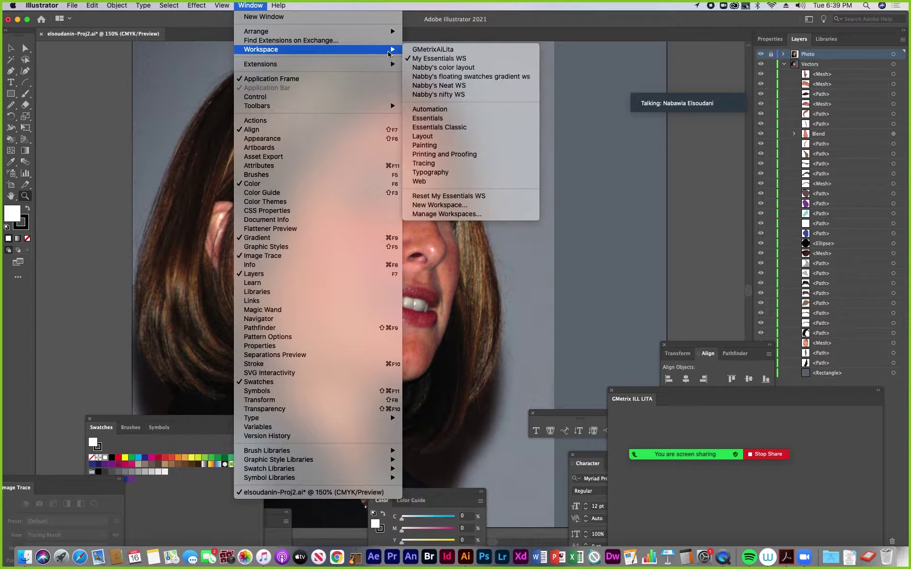
pyautogui.click(445, 199)
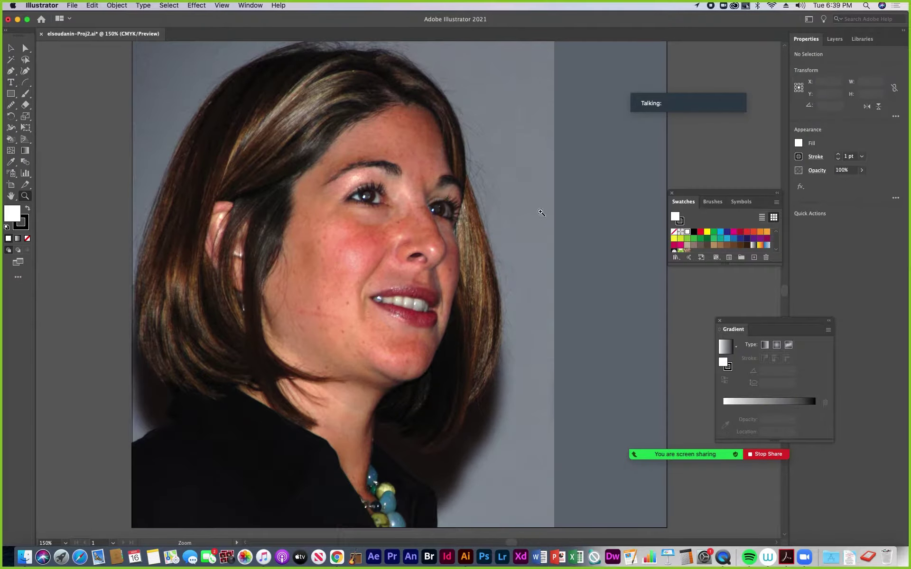
# - Compare the traced portrait with the reference photo by repeatedly hiding and showing the Photo layer, leaving the photo shown
pyautogui.click(833, 42)
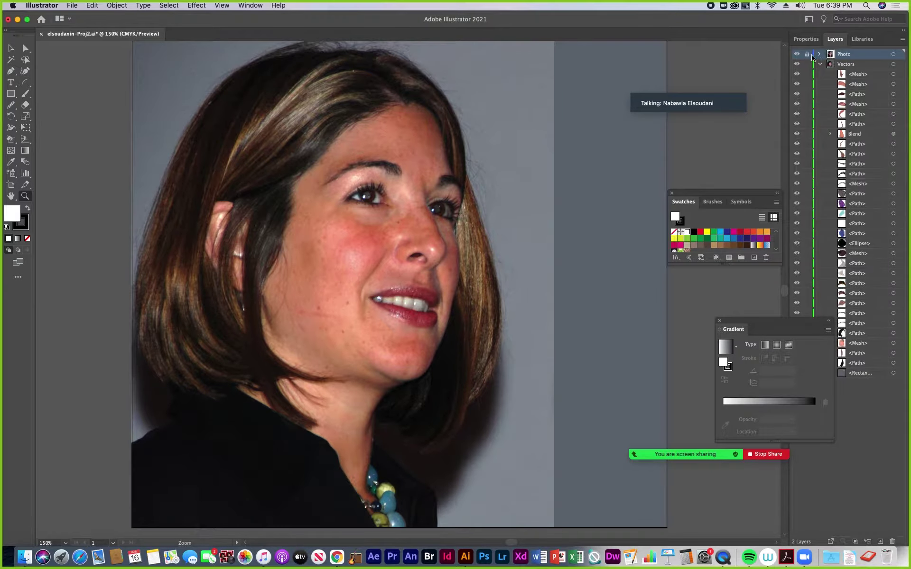
pyautogui.click(797, 54)
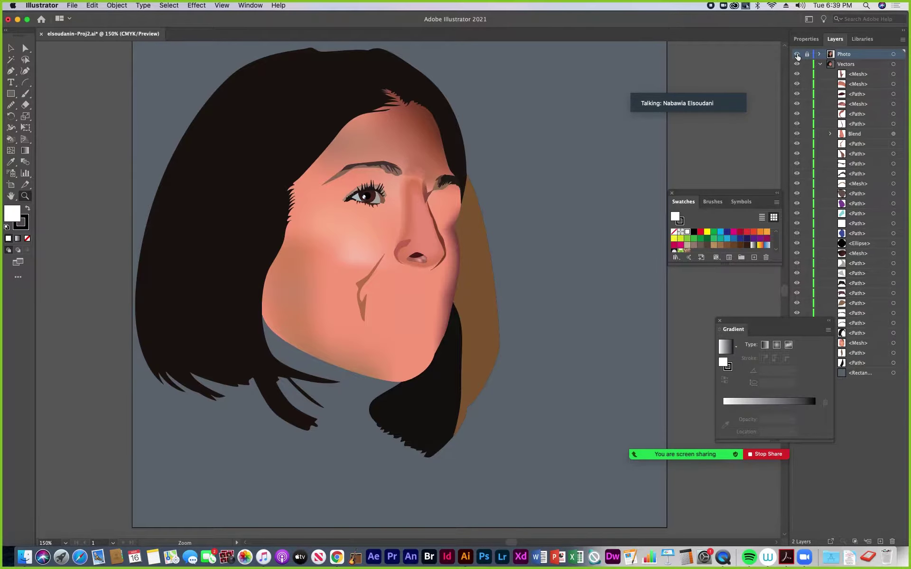
pyautogui.click(797, 54)
pyautogui.click(796, 54)
pyautogui.click(797, 54)
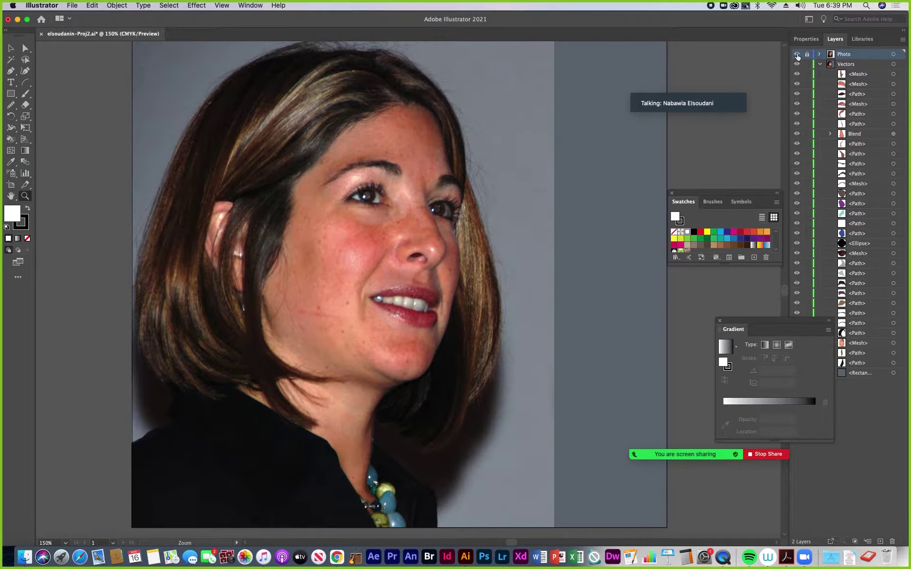
pyautogui.click(796, 54)
pyautogui.click(797, 55)
pyautogui.click(796, 54)
pyautogui.click(797, 54)
pyautogui.click(797, 54)
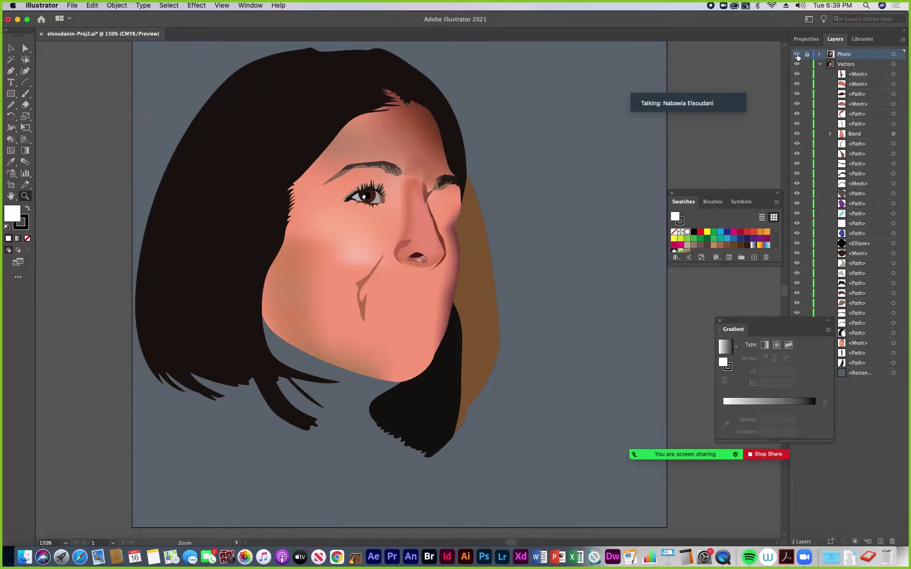
pyautogui.click(797, 54)
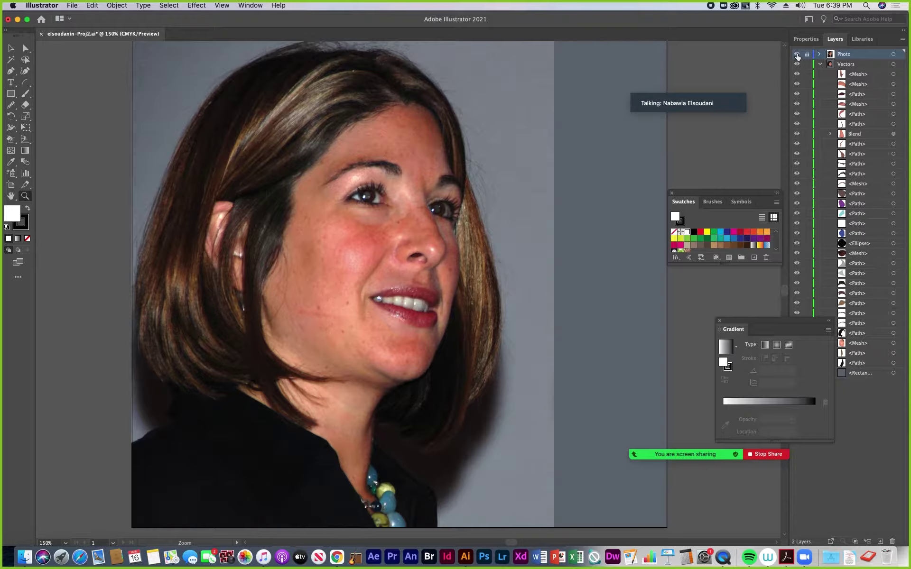
pyautogui.click(798, 55)
pyautogui.click(798, 55)
pyautogui.click(797, 55)
pyautogui.click(797, 55)
# - Collapse the Vectors layer and make it the active layer for drawing with the Pen tool
pyautogui.click(821, 65)
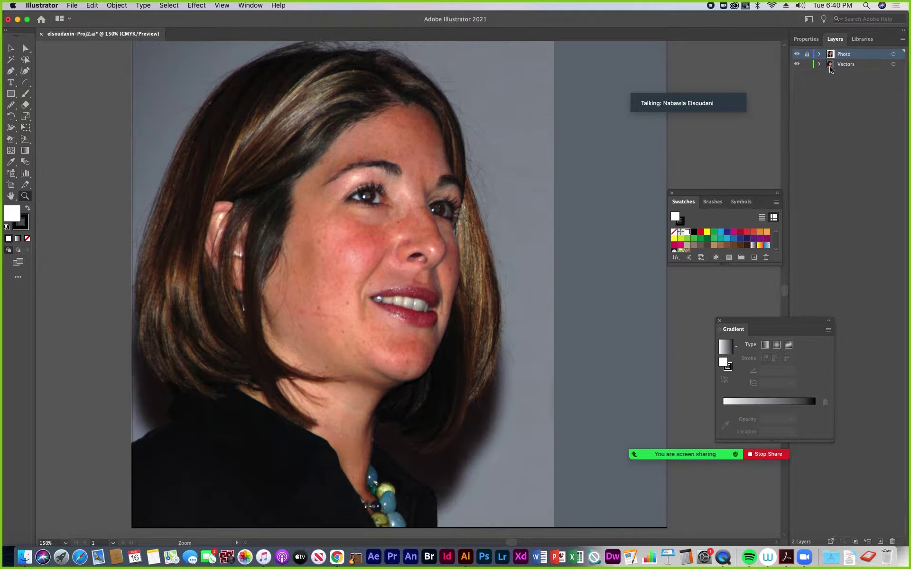
pyautogui.click(862, 67)
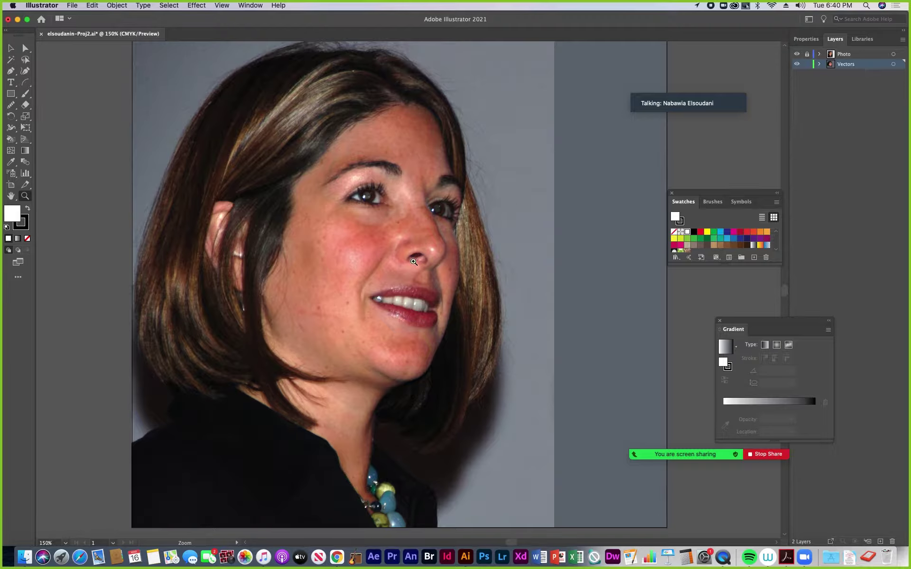
pyautogui.click(10, 71)
pyautogui.scroll(1, 373, 298)
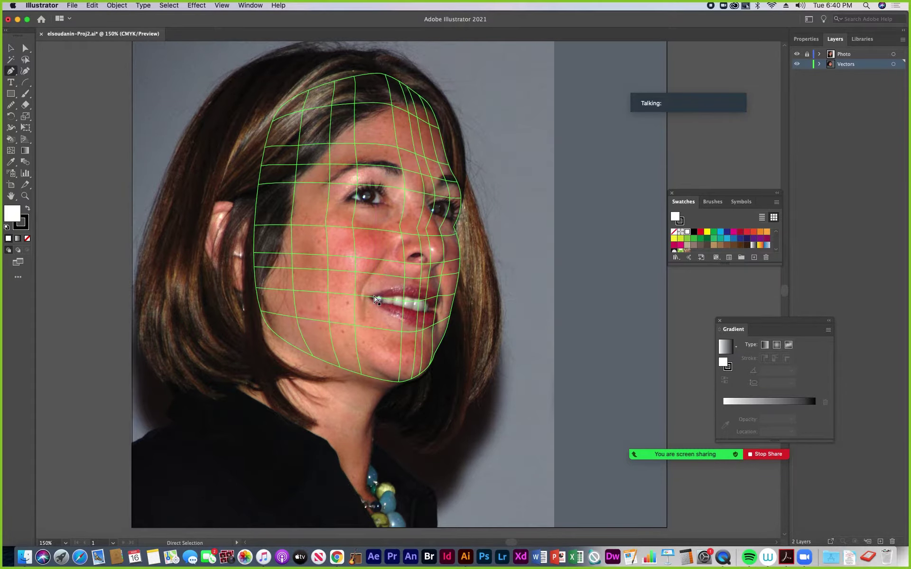
pyautogui.scroll(2, 375, 313)
pyautogui.hscroll(1, 374, 313)
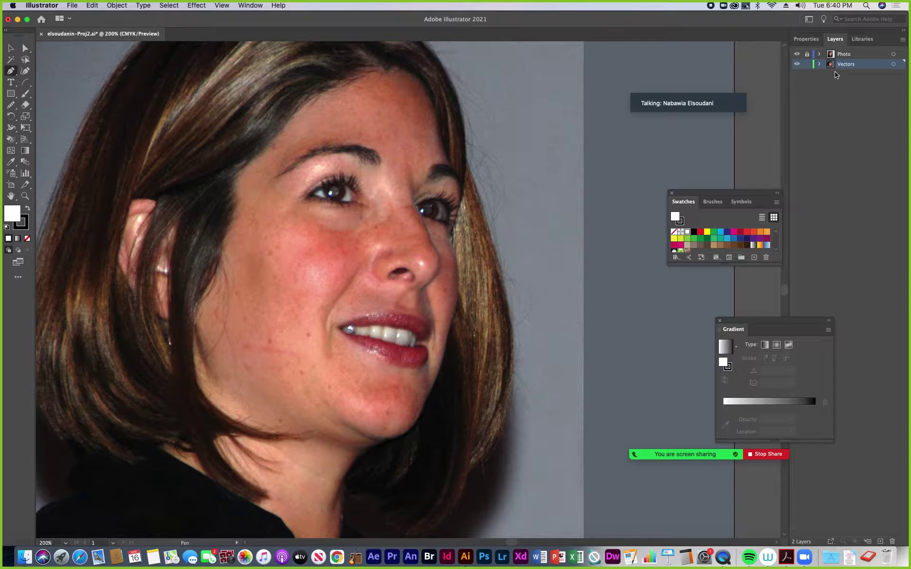
# - Move the floating Swatches and Gradient panels onto the empty background beside the portrait
pyautogui.moveTo(747, 194); pyautogui.dragTo(699, 183)
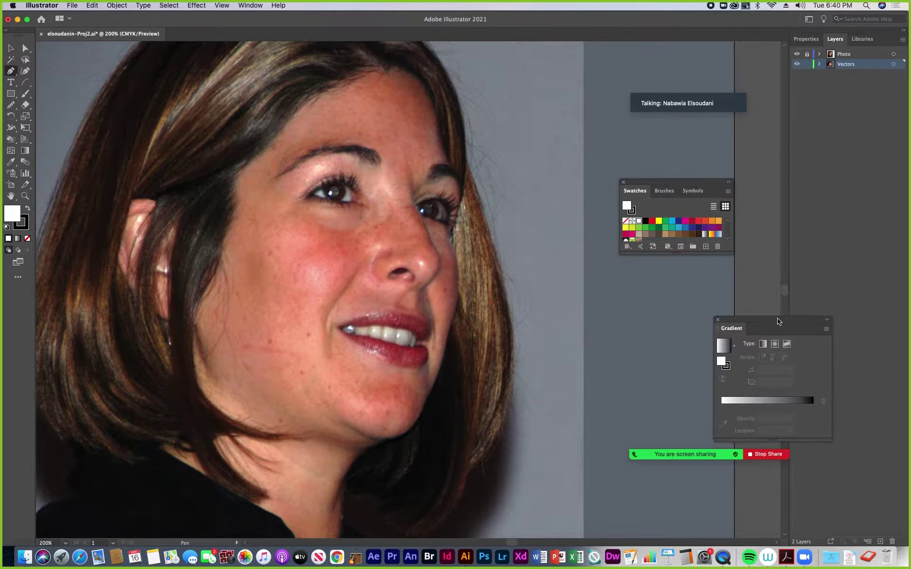
pyautogui.moveTo(783, 323); pyautogui.dragTo(687, 304)
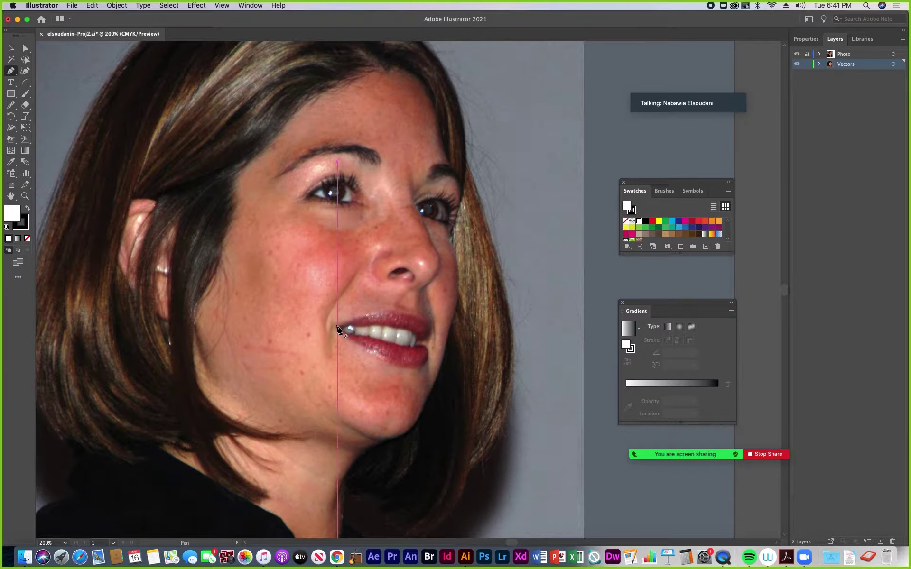
# - Trace the outer edge of the upper lip with the Pen tool, from one mouth corner around to the lip's far inner end
pyautogui.click(337, 326)
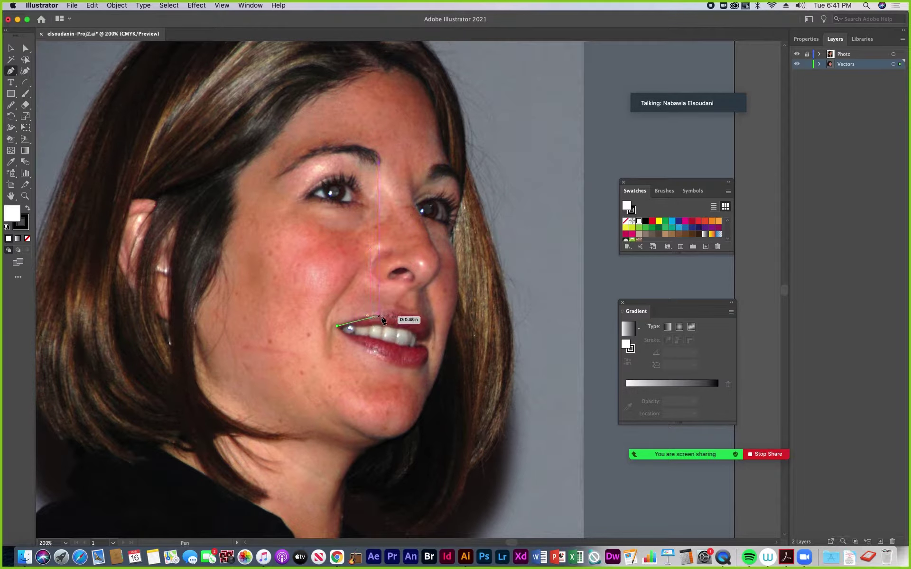
pyautogui.moveTo(388, 315); pyautogui.dragTo(408, 318)
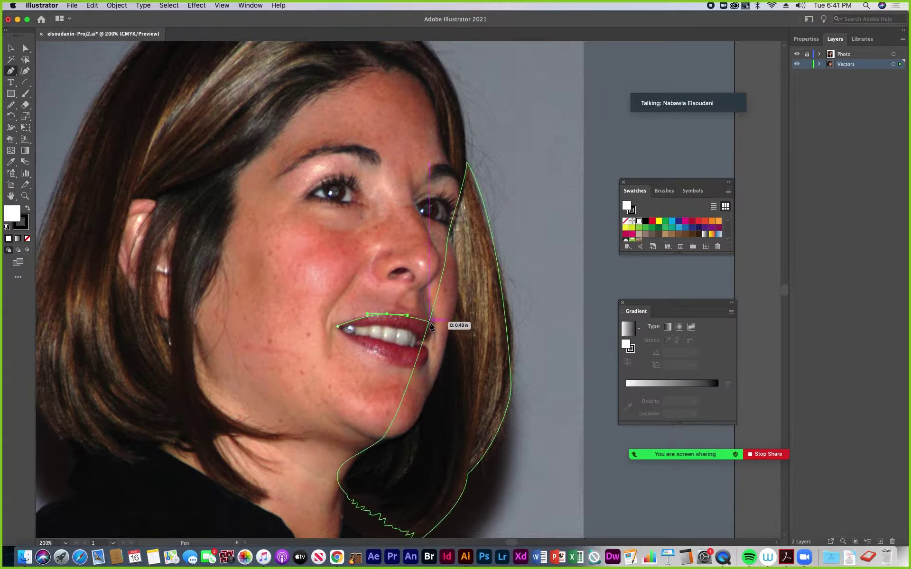
pyautogui.moveTo(432, 328); pyautogui.dragTo(428, 341)
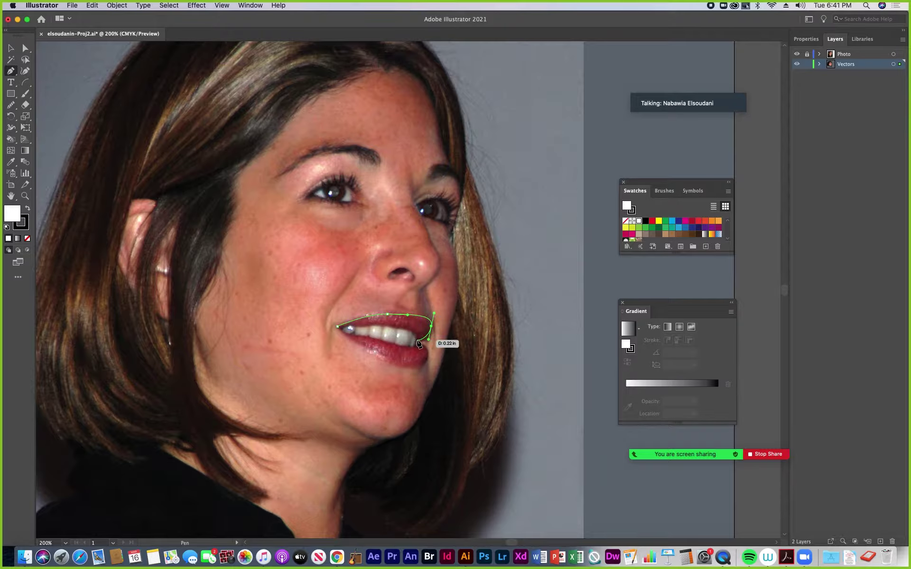
pyautogui.scroll(3, 420, 344)
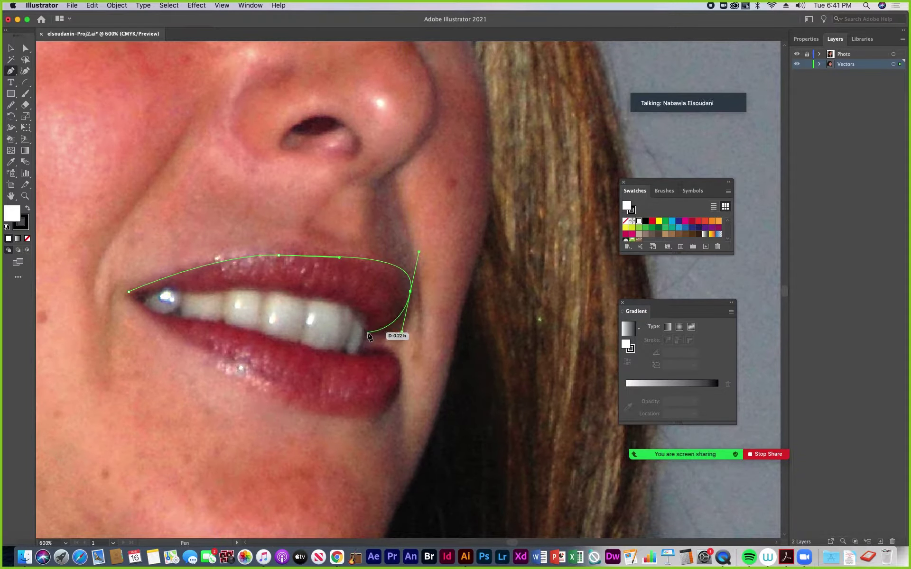
pyautogui.moveTo(367, 333); pyautogui.dragTo(349, 331)
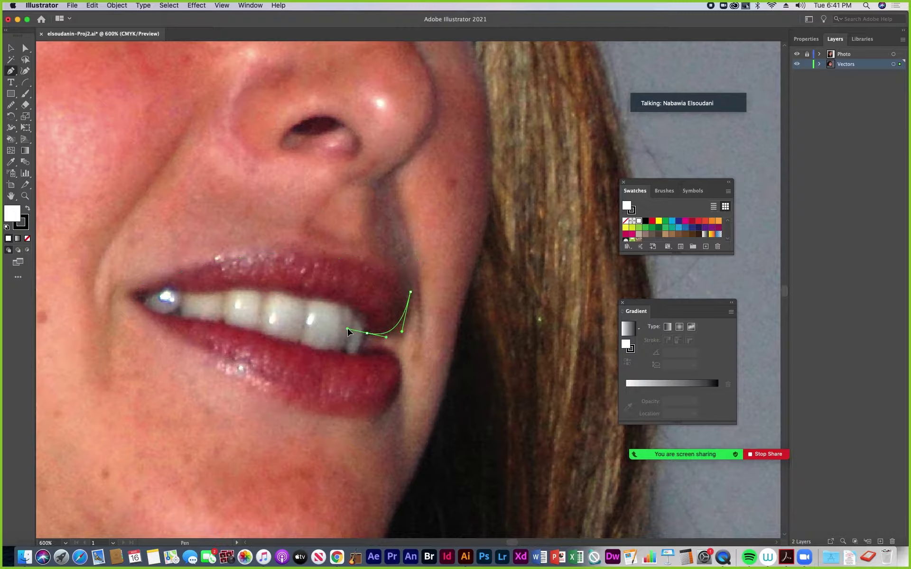
# - Turn the last anchor at the lip's inner end into a corner with its outgoing handle pointing straight up
pyautogui.moveTo(348, 332); pyautogui.dragTo(348, 333)
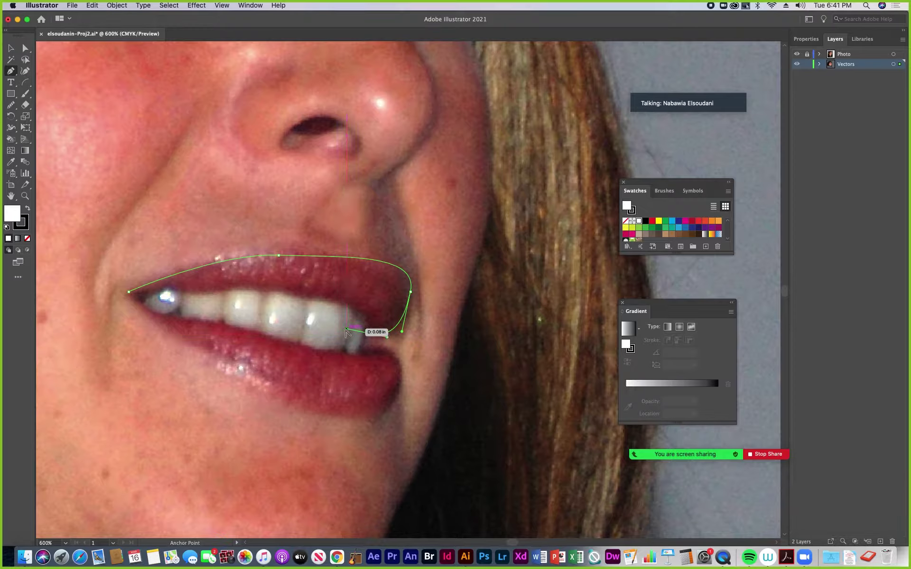
pyautogui.click(346, 328)
pyautogui.press('super+z')
pyautogui.click(368, 315)
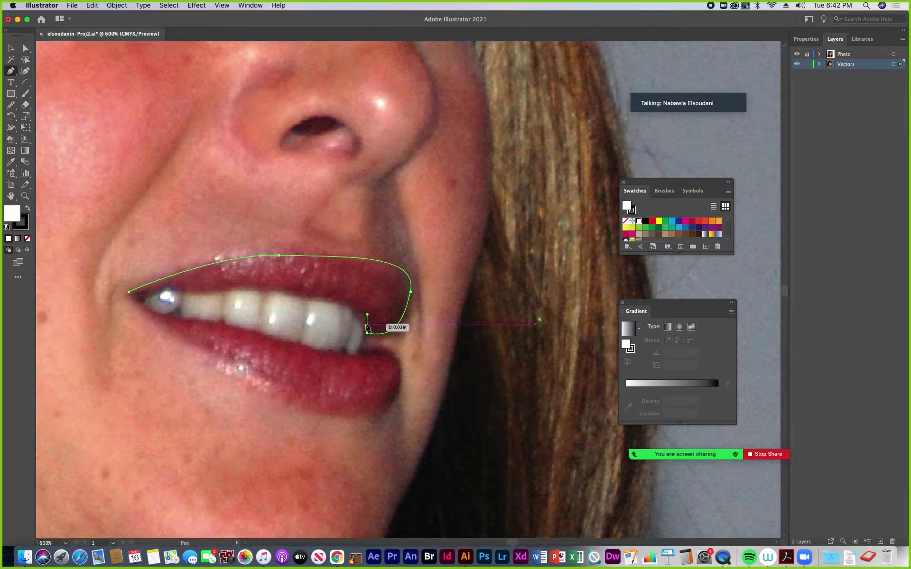
pyautogui.click(355, 302)
pyautogui.press('super+z')
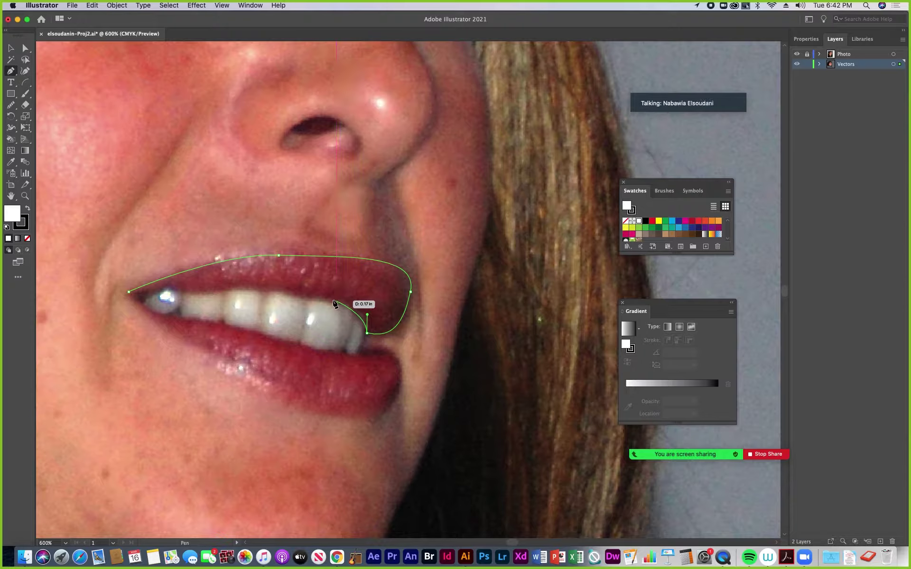
# - Trace the upper lip's lower edge along the top of the teeth and close the path at the starting mouth corner
pyautogui.moveTo(315, 298); pyautogui.dragTo(286, 295)
pyautogui.moveTo(220, 290); pyautogui.dragTo(155, 290)
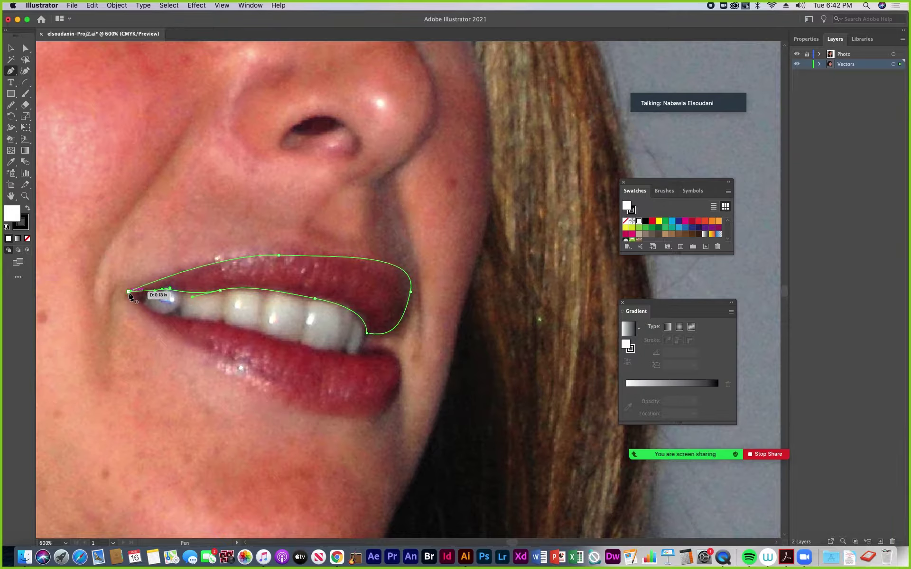
pyautogui.click(128, 292)
# - Fill the upper lip shape with the dark red sampled from the photo's upper lip using the Eyedropper
pyautogui.click(11, 163)
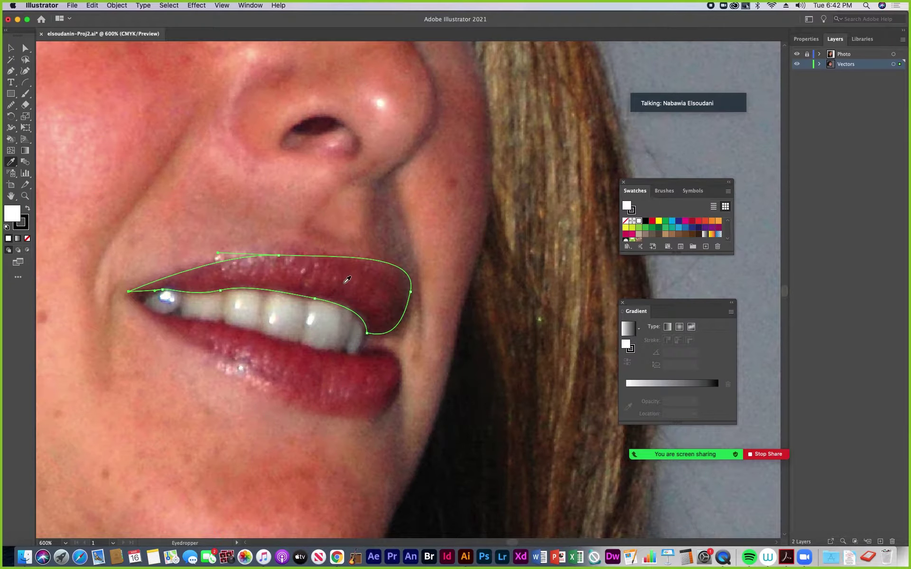
pyautogui.click(367, 283)
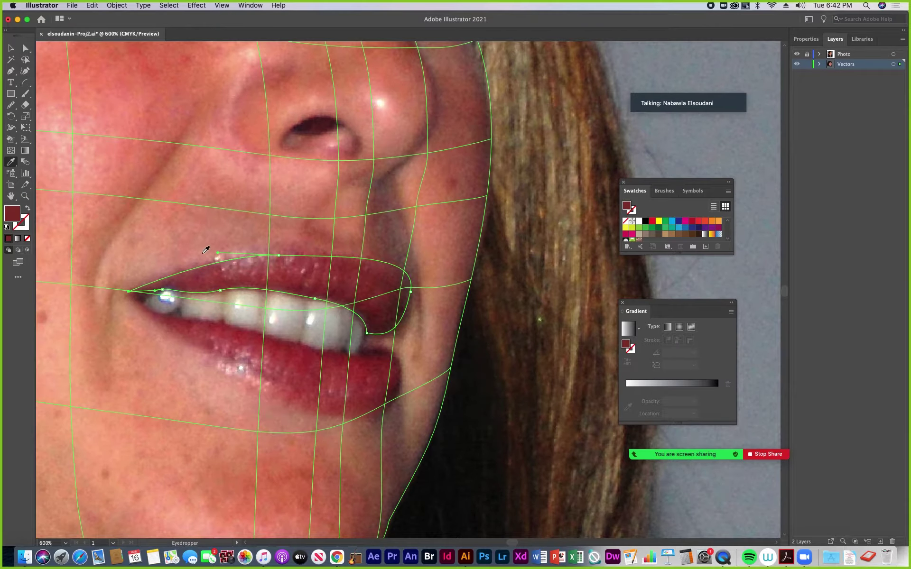
# - Fit the artboard in the window and toggle the Photo layer's visibility to compare the vector portrait with the photo
pyautogui.click(11, 48)
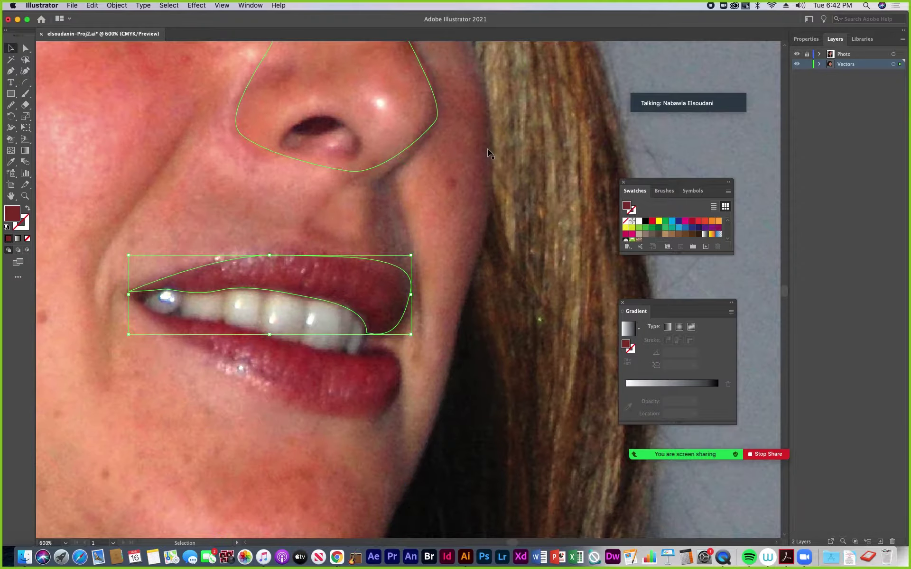
pyautogui.press('super+0')
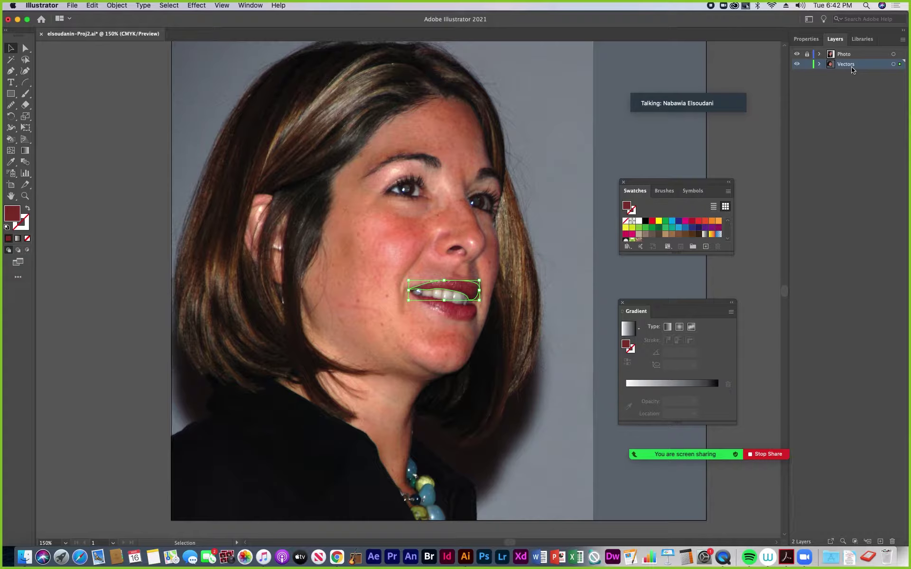
pyautogui.click(797, 55)
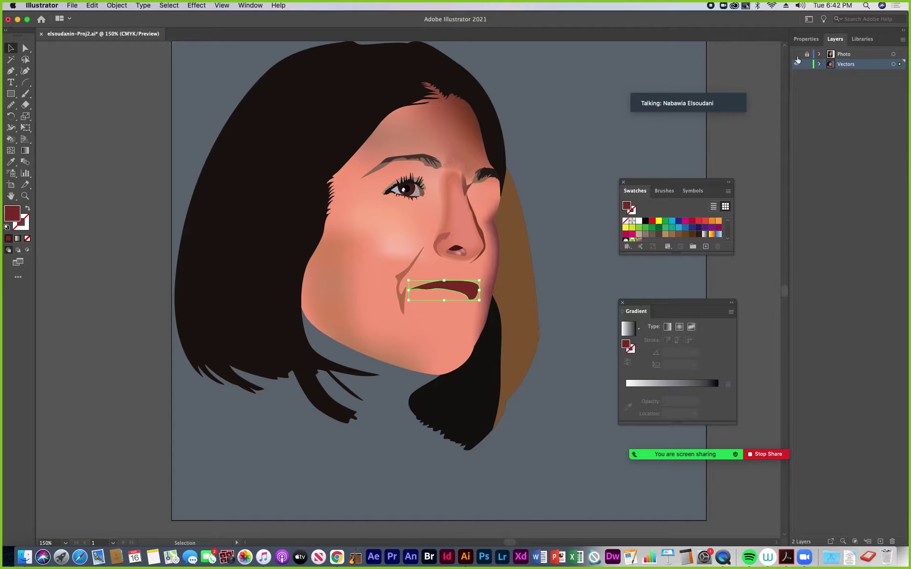
pyautogui.click(797, 56)
pyautogui.click(797, 56)
pyautogui.click(797, 54)
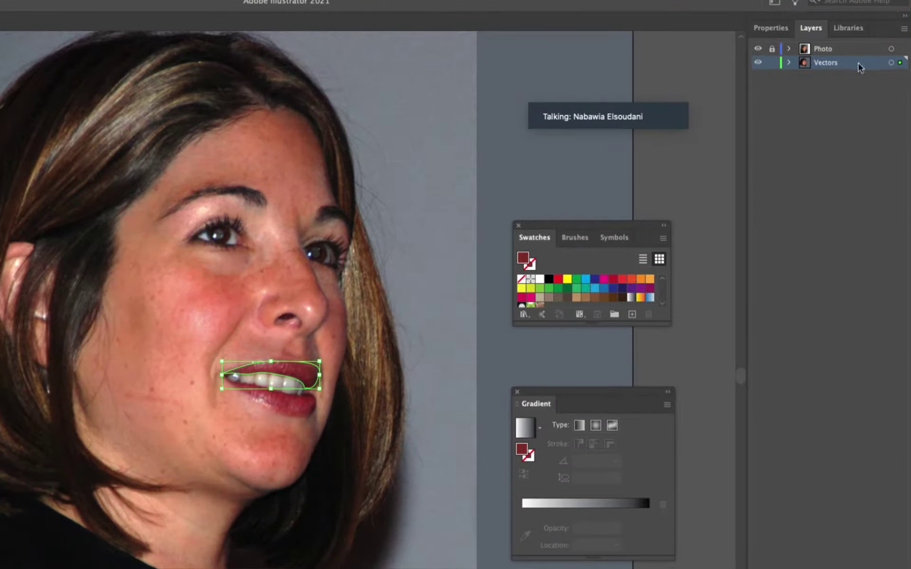
# - Move the Vectors layer above the Photo layer and make Photo a template layer with images dimmed to 50%
pyautogui.moveTo(869, 64); pyautogui.dragTo(860, 42)
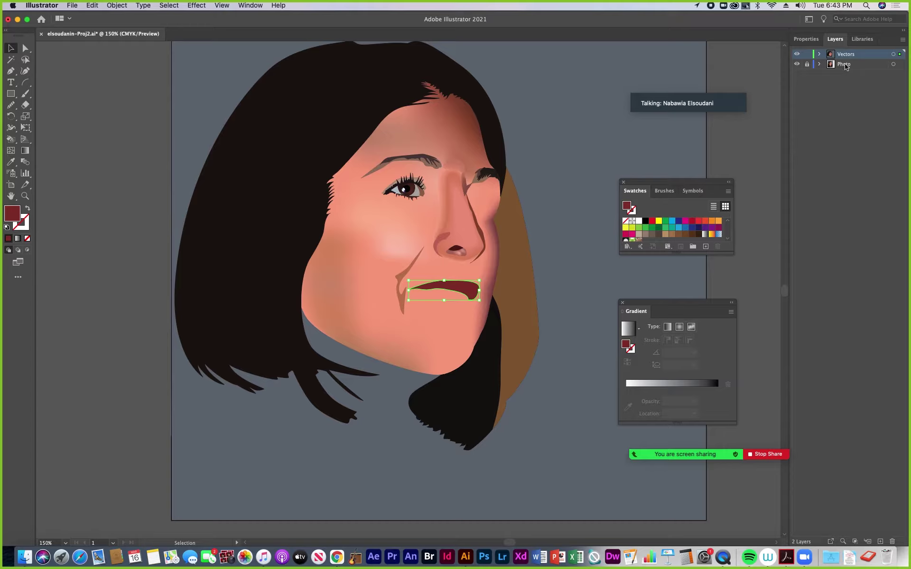
pyautogui.click(863, 65)
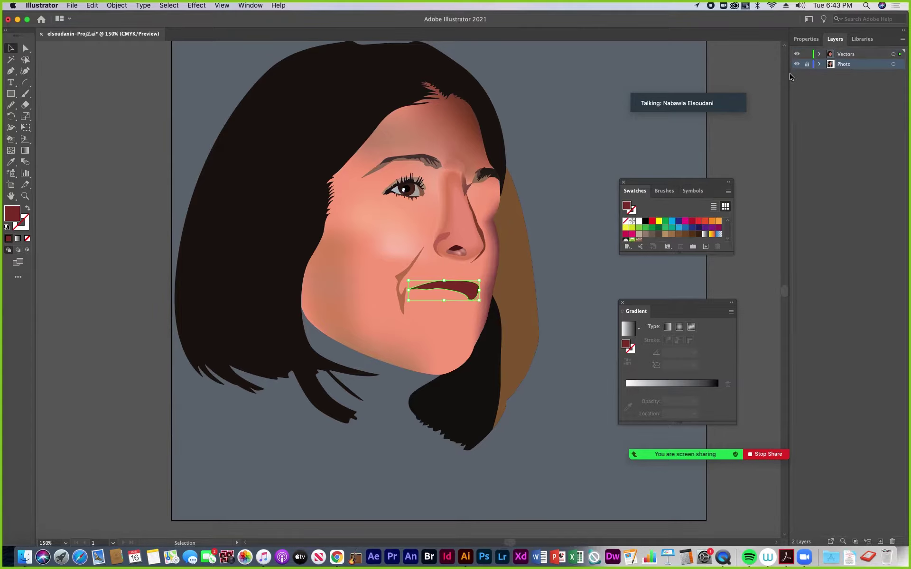
pyautogui.doubleClick(872, 67)
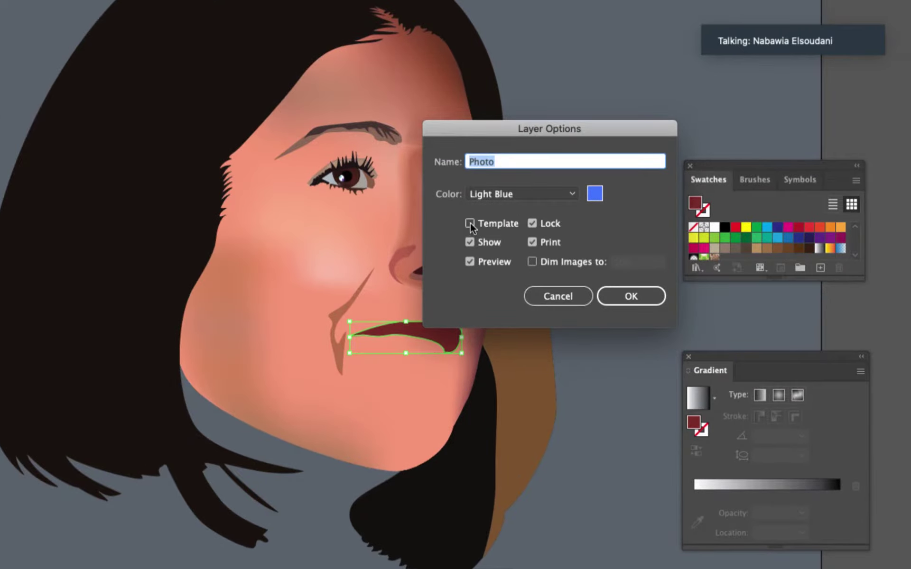
pyautogui.click(471, 223)
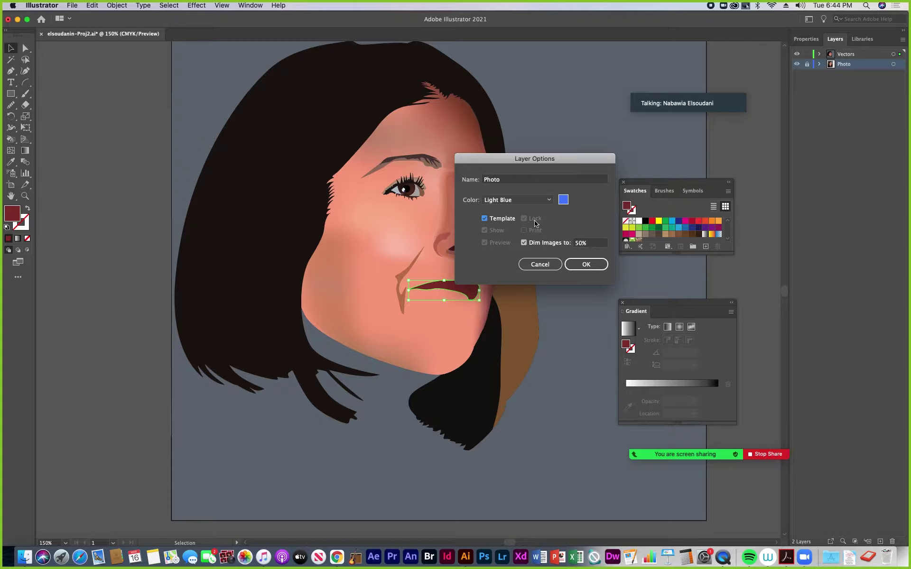
pyautogui.click(587, 264)
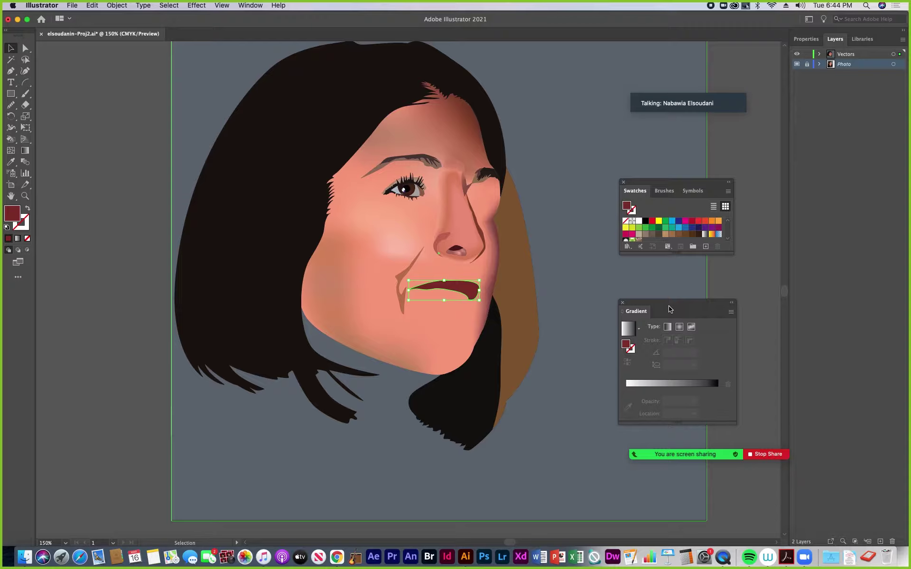
# - Hide the Vectors layer and set the Photo template layer's image dimming to 100%
pyautogui.click(796, 55)
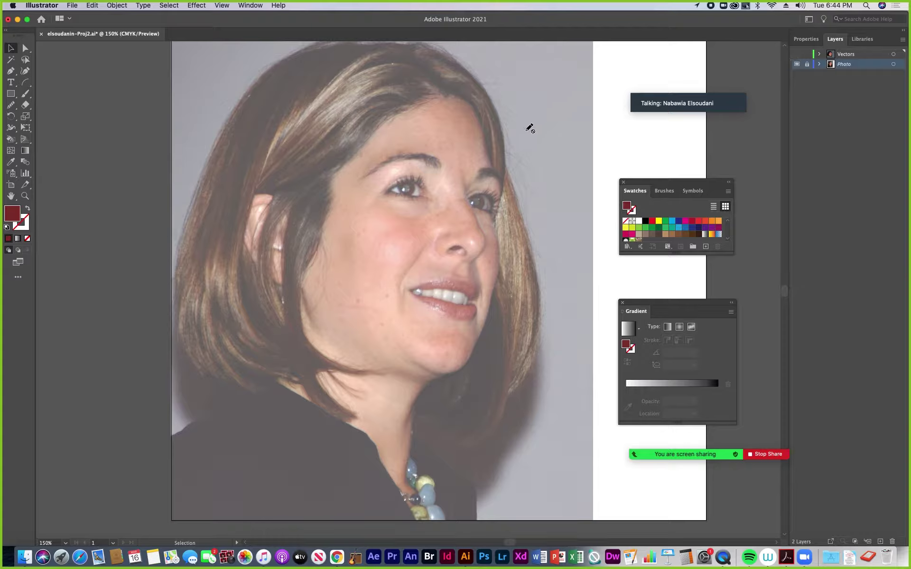
pyautogui.doubleClick(871, 67)
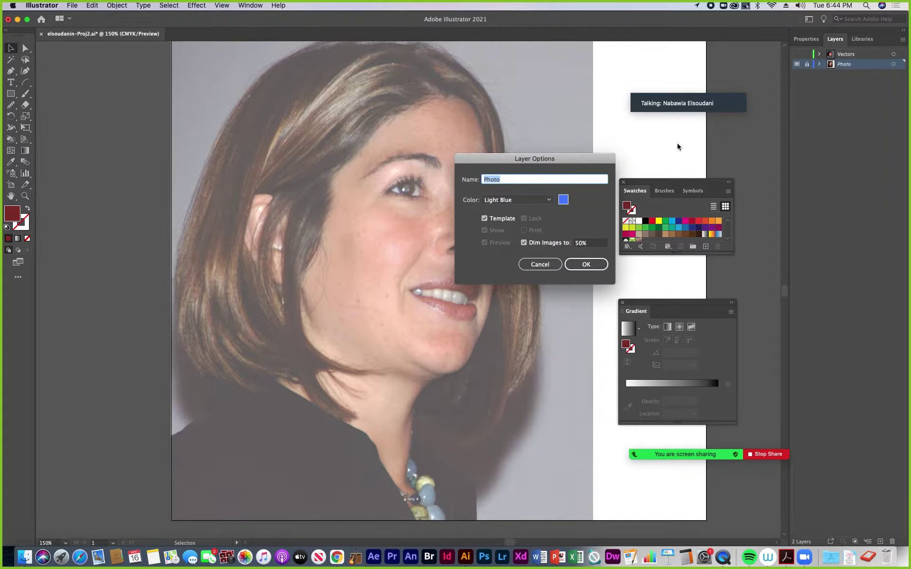
pyautogui.doubleClick(581, 243)
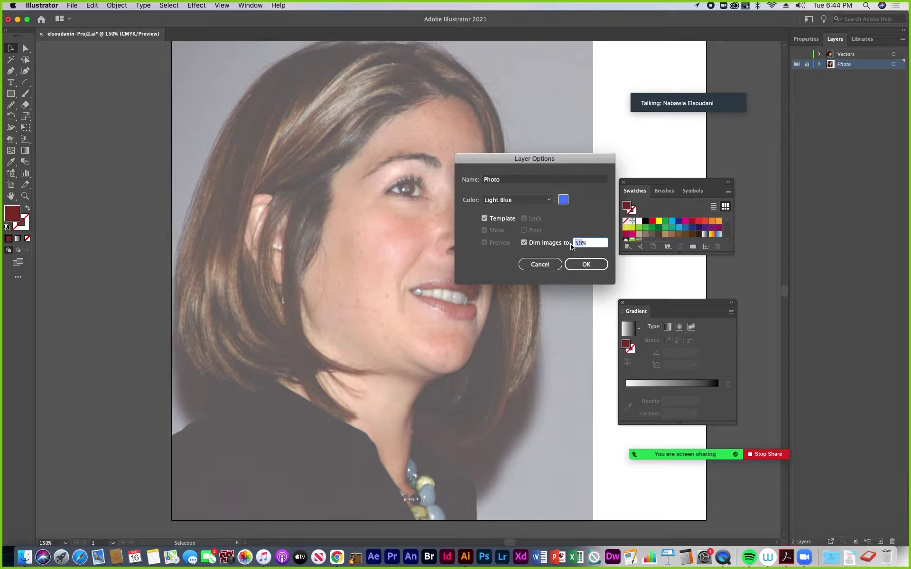
pyautogui.write('100')
pyautogui.click(585, 263)
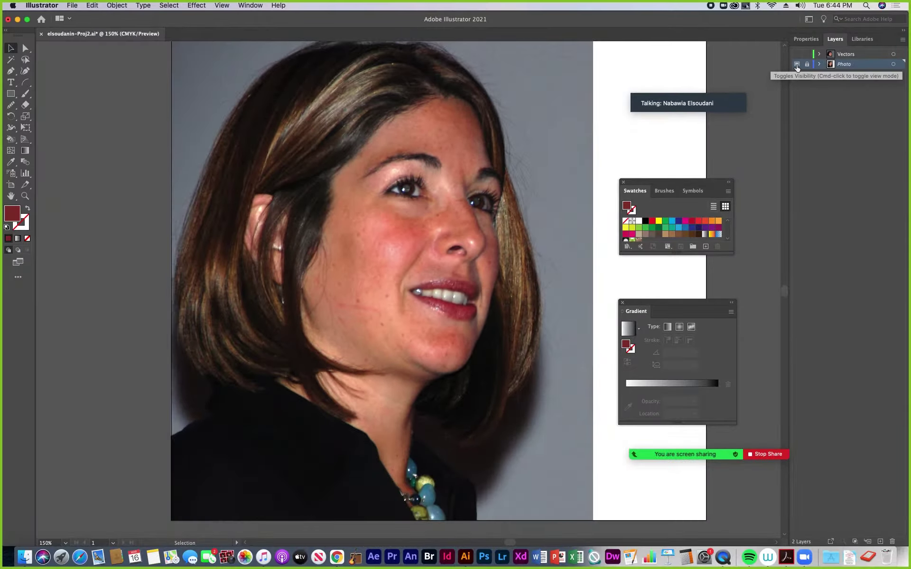
# - Set the Photo template layer's image dimming to 50% and show the Vectors layer again
pyautogui.doubleClick(872, 65)
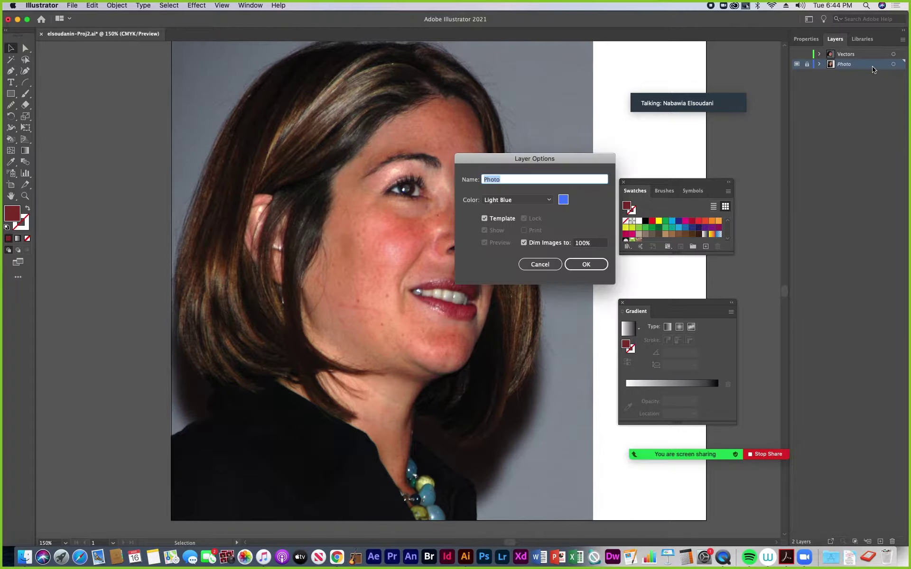
pyautogui.click(585, 244)
pyautogui.write('50')
pyautogui.click(587, 264)
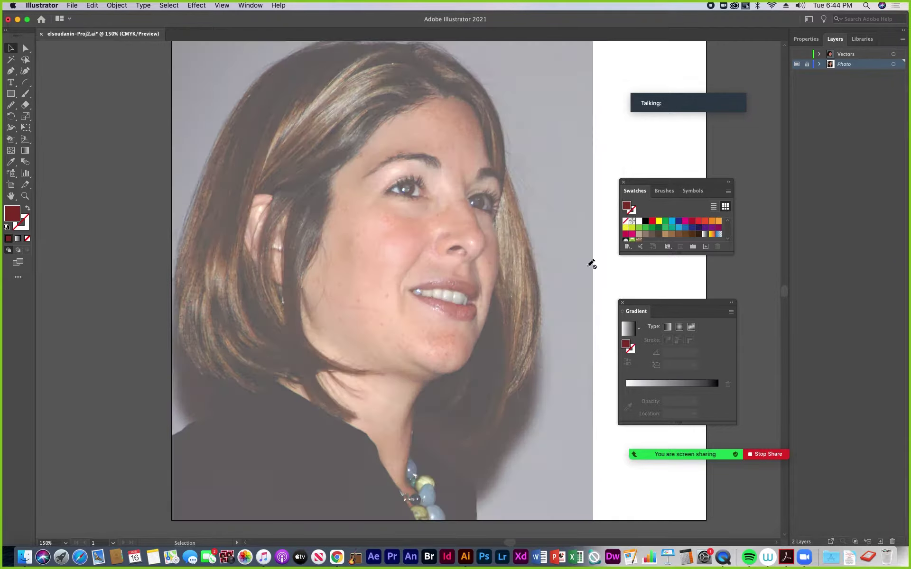
pyautogui.click(797, 55)
pyautogui.click(797, 55)
pyautogui.click(797, 55)
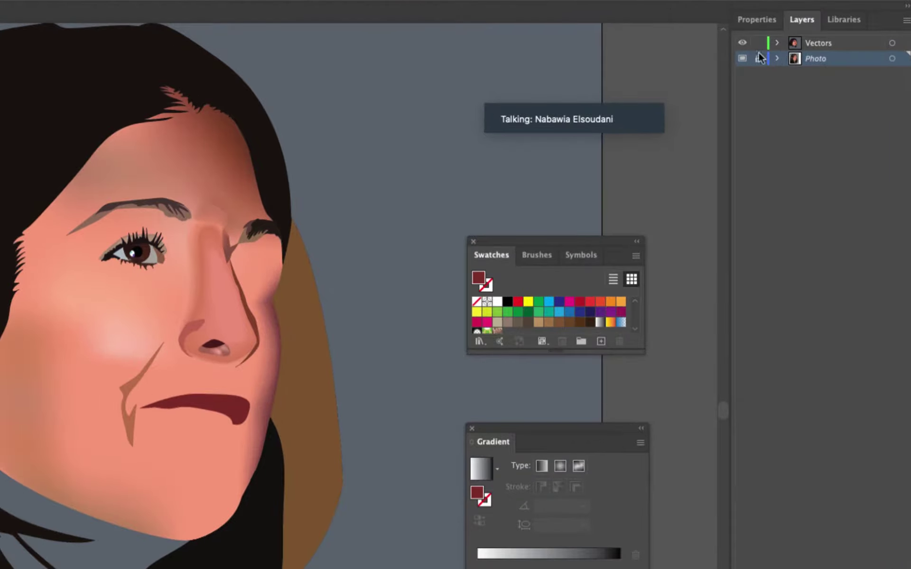
pyautogui.click(755, 56)
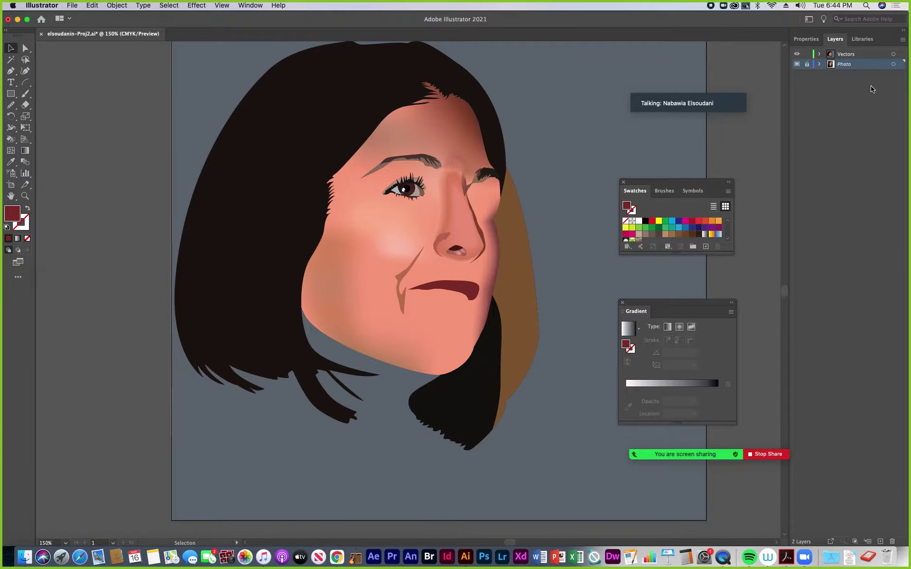
# - View the artwork in Outline mode over the dimmed photo, and return to GPU Preview
pyautogui.click(411, 56)
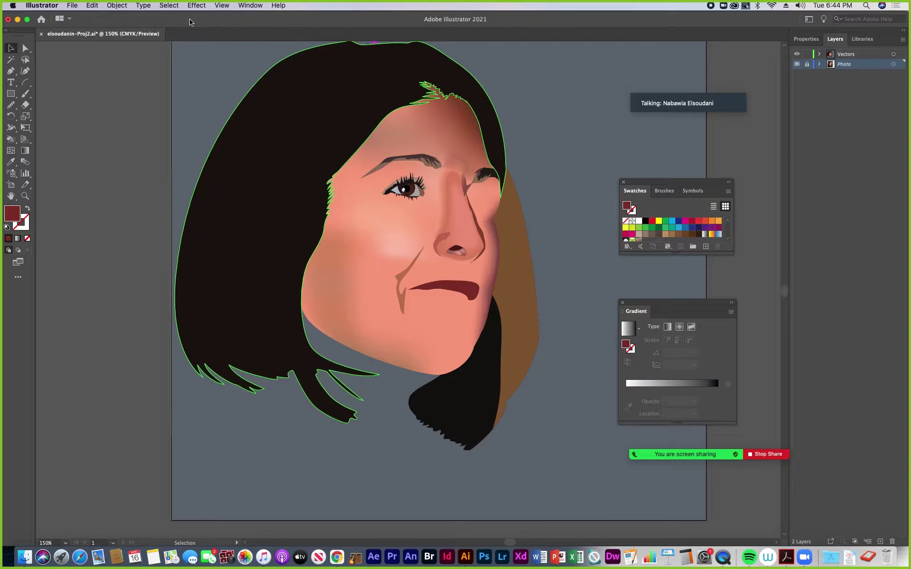
pyautogui.click(222, 6)
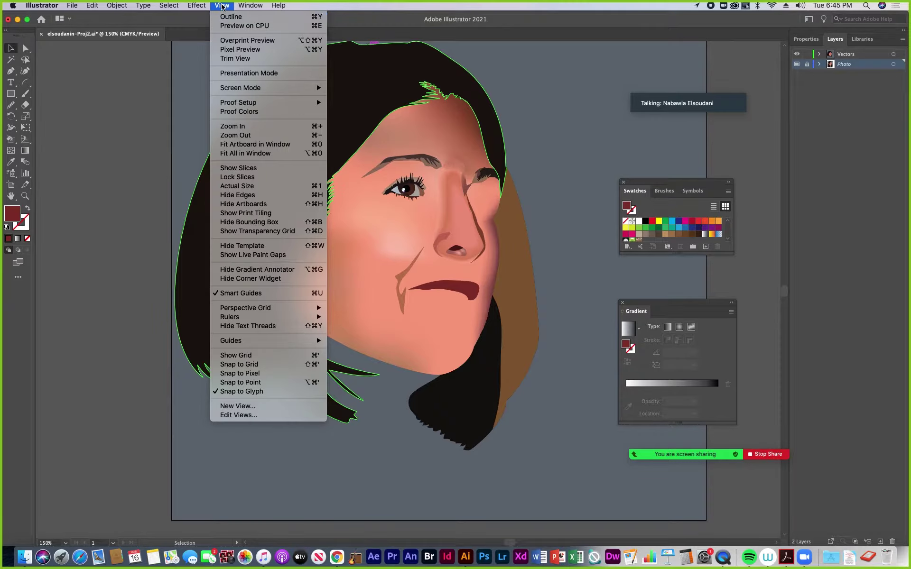
pyautogui.click(223, 18)
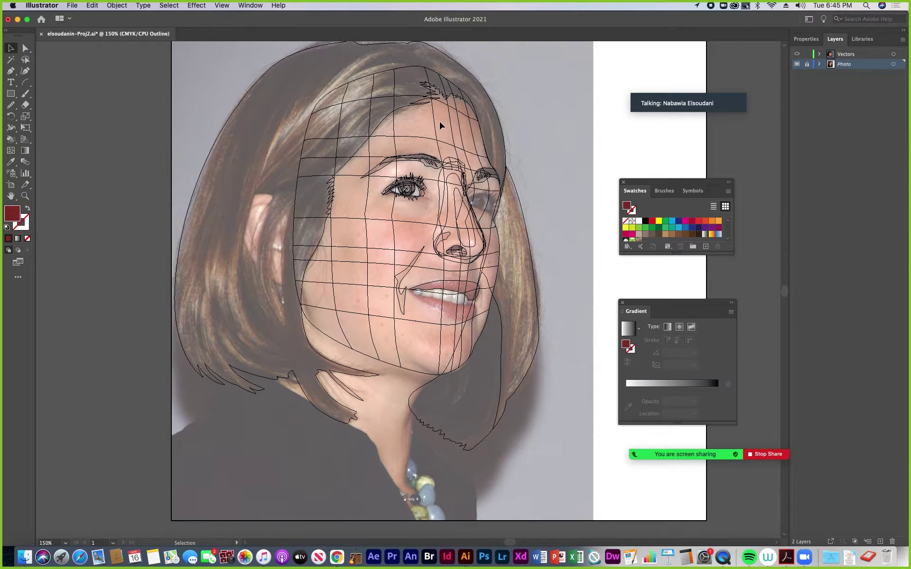
pyautogui.click(221, 6)
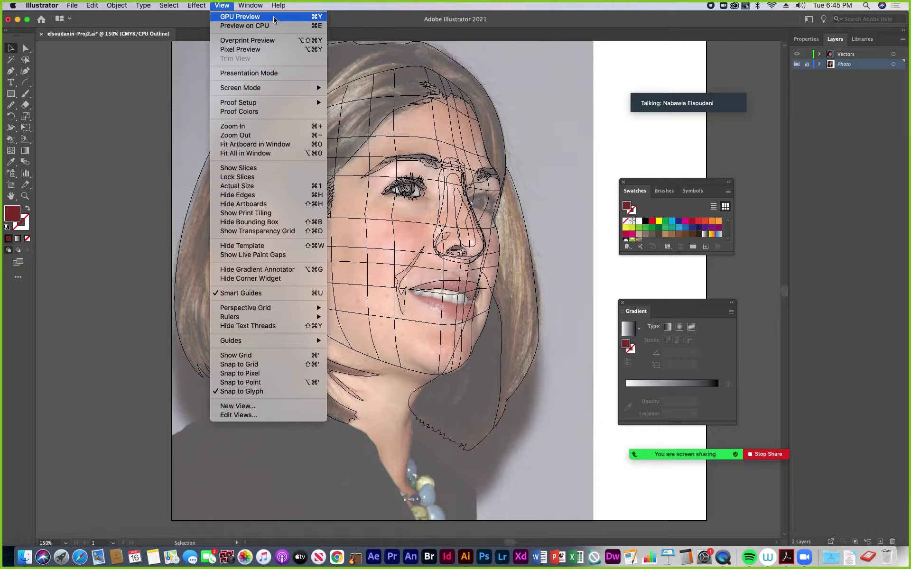
pyautogui.click(274, 18)
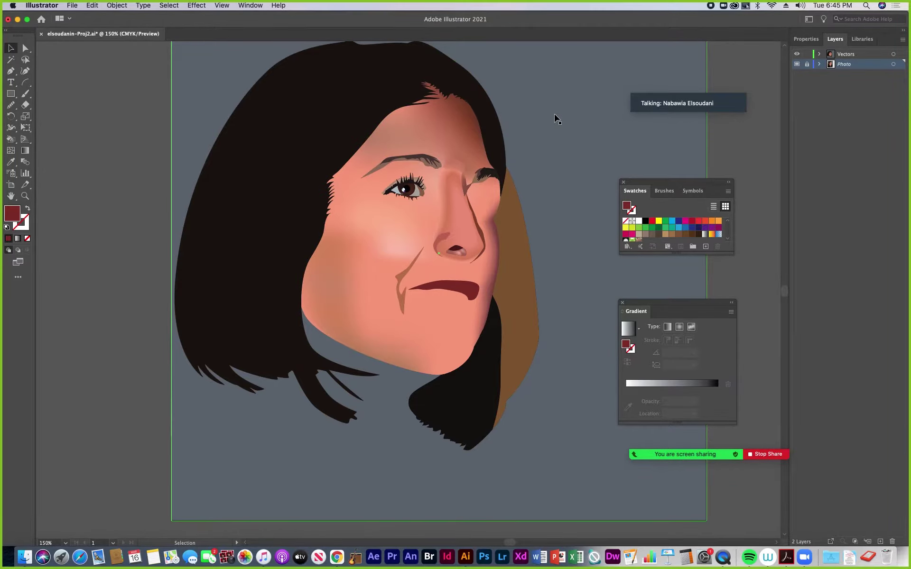
# - Toggle repeatedly between Outline and Preview modes to compare the vector paths on the photo with the filled artwork
pyautogui.press('a')
pyautogui.press('super+y')
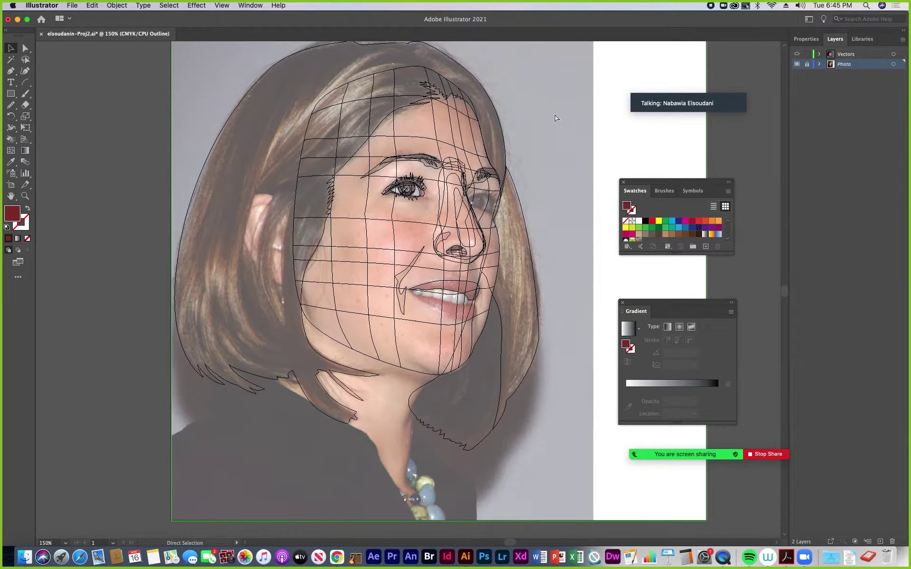
pyautogui.press('super+y')
pyautogui.press('super+y')
pyautogui.press('super+y')
pyautogui.press('super+y')
pyautogui.press('super+y')
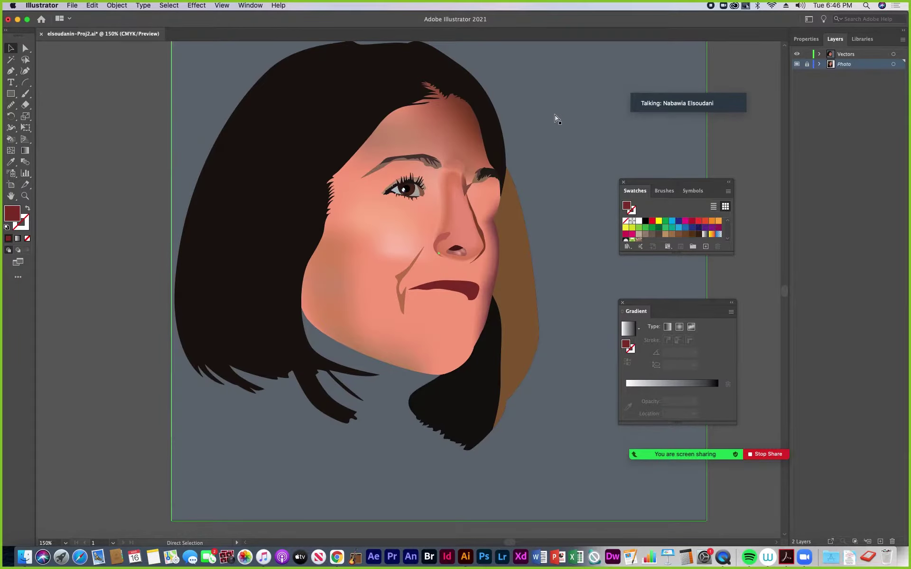
pyautogui.press('super+y')
pyautogui.press('super+y')
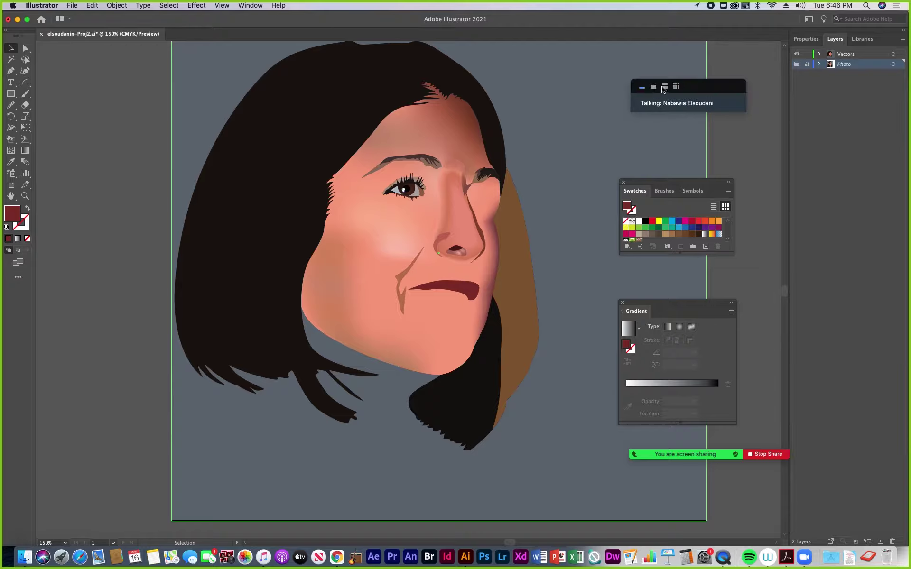
# - In the Zoom meeting, pin and enlarge the presenter's video and switch its camera to IPEVO VZ-R
pyautogui.click(665, 87)
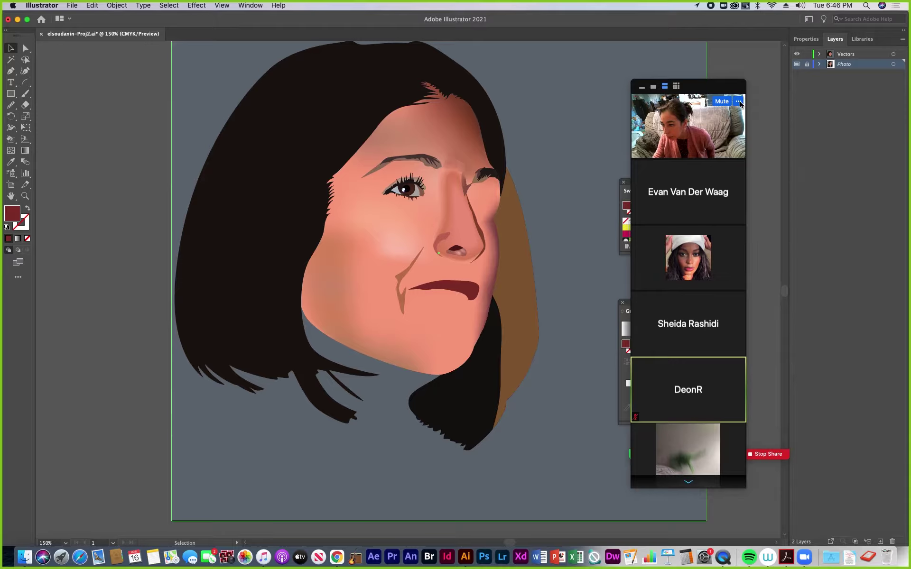
pyautogui.click(739, 101)
pyautogui.click(754, 150)
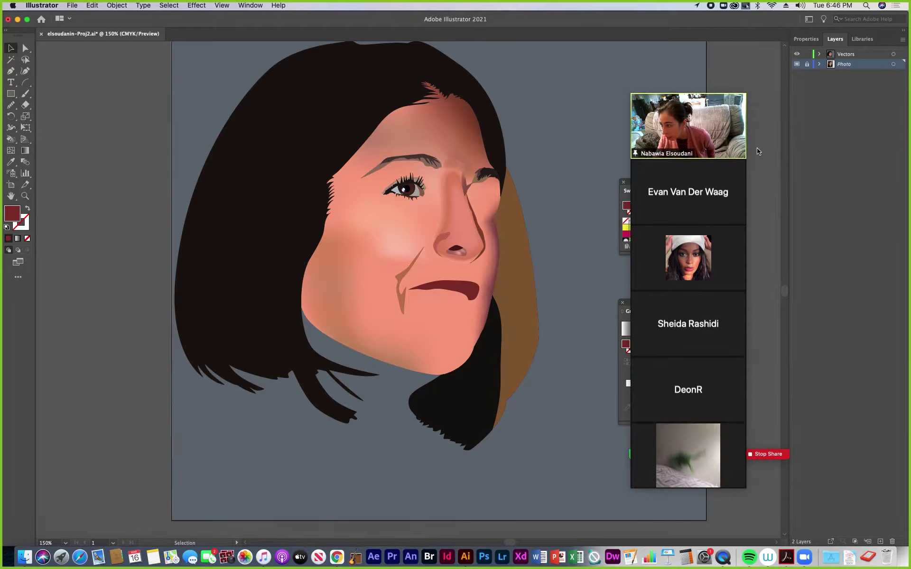
pyautogui.moveTo(701, 134)
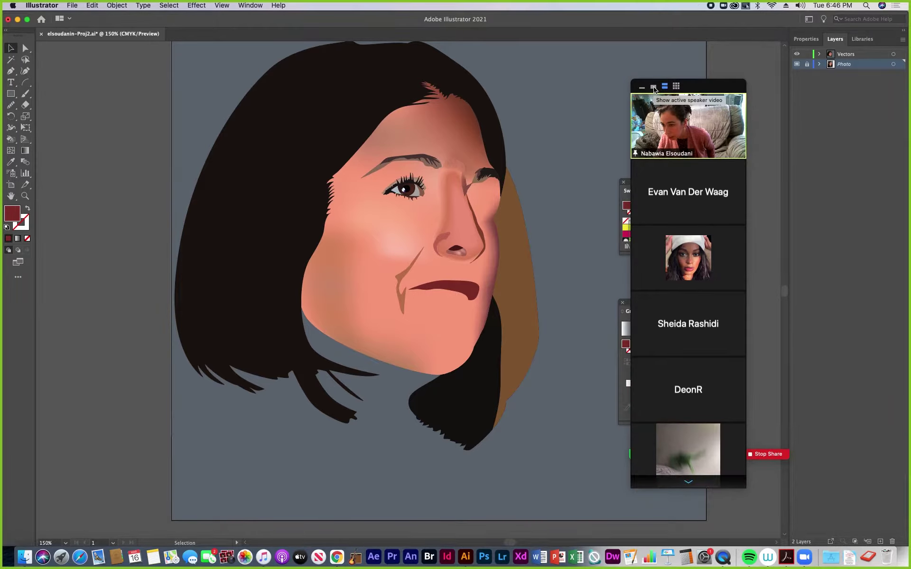
pyautogui.click(654, 87)
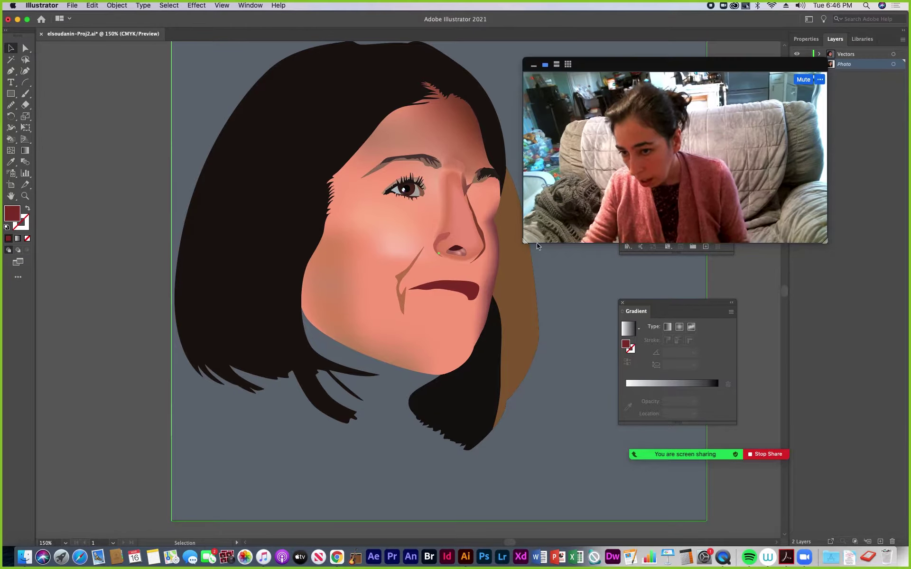
pyautogui.click(597, 433)
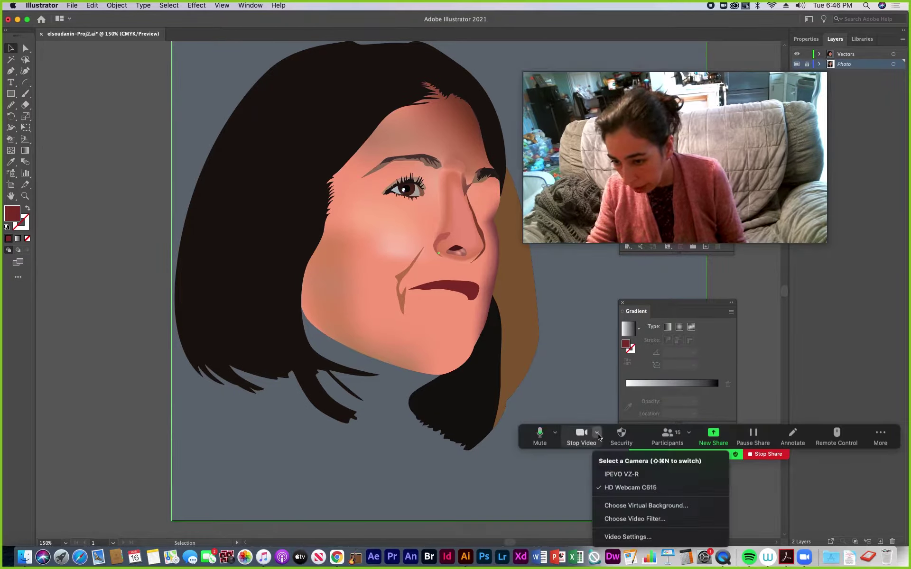
pyautogui.click(620, 474)
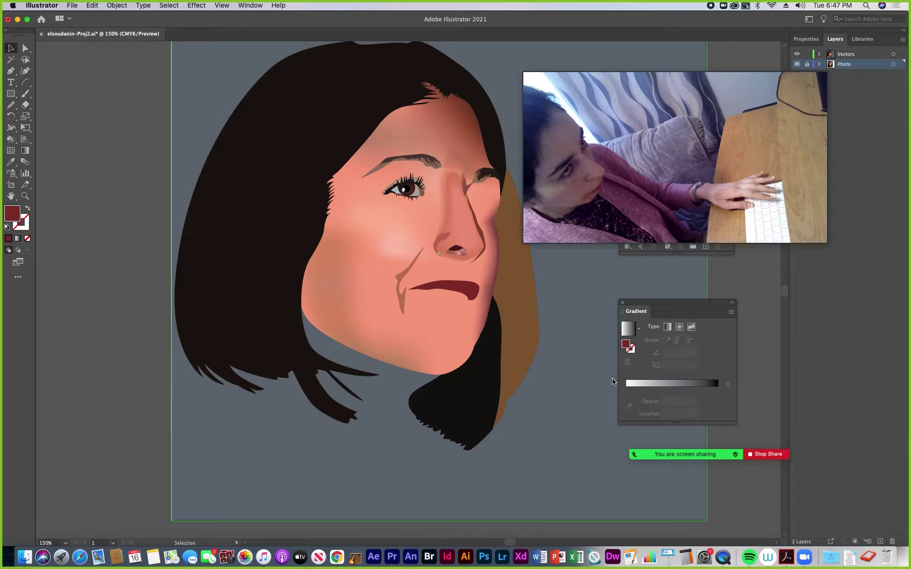
# - Alternate between the Direct Selection and Selection tools and display the artwork in Outline mode over the template photo
pyautogui.press('a')
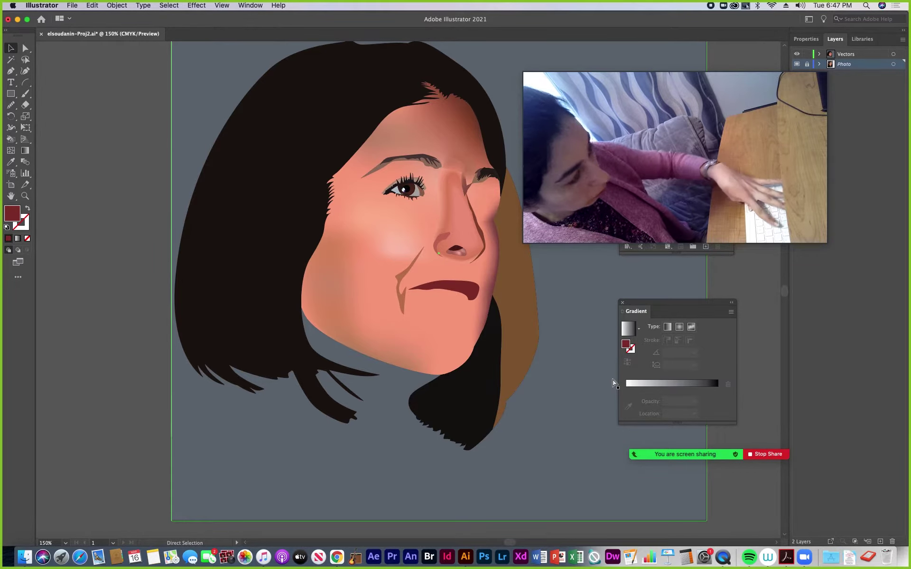
pyautogui.click(604, 378)
pyautogui.press('v')
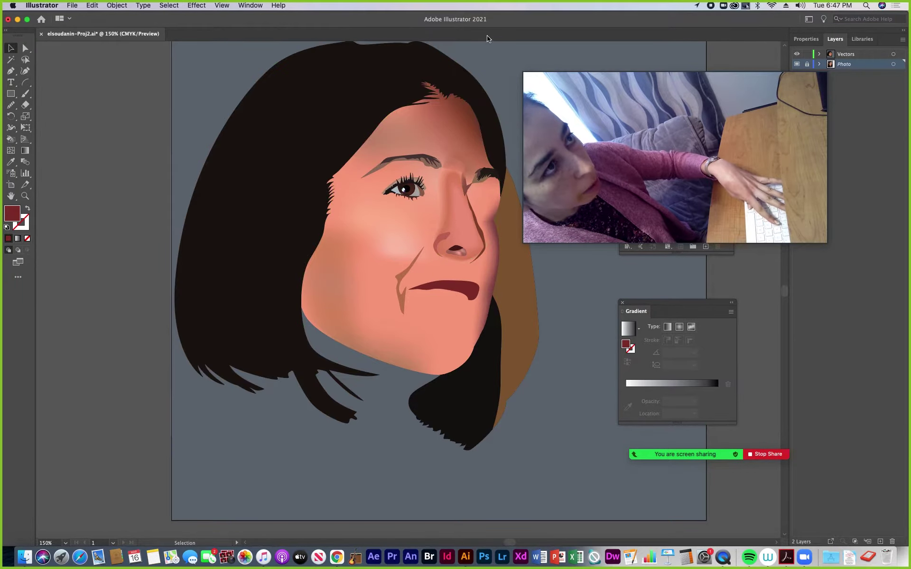
pyautogui.moveTo(523, 111)
pyautogui.press('a')
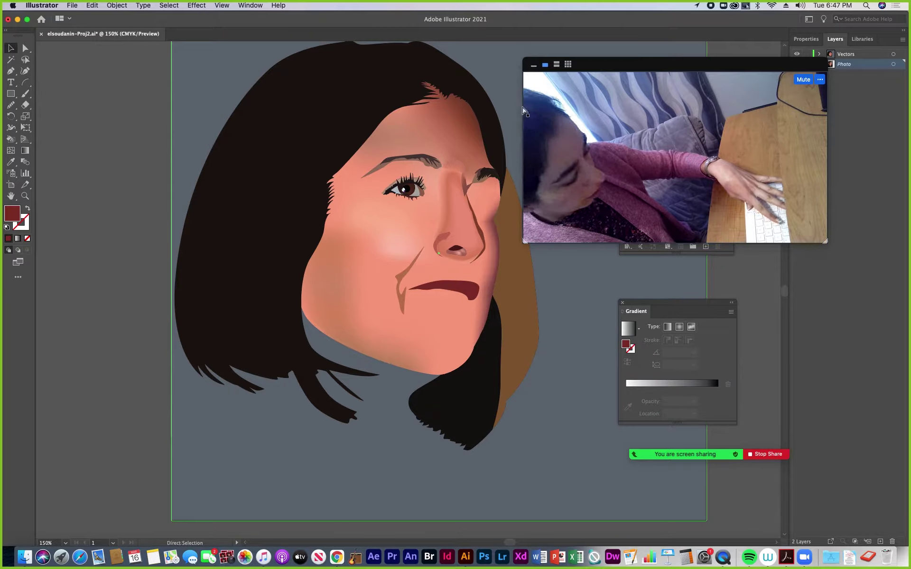
pyautogui.press('super+y')
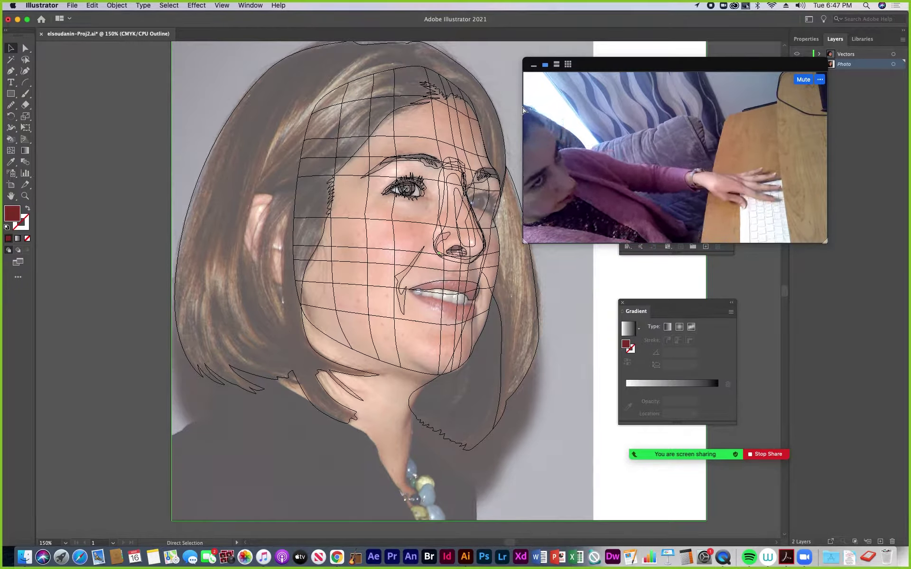
# - Compare the vector paths over the photo with the filled artwork by alternating repeatedly between Outline and Preview modes
pyautogui.press('v')
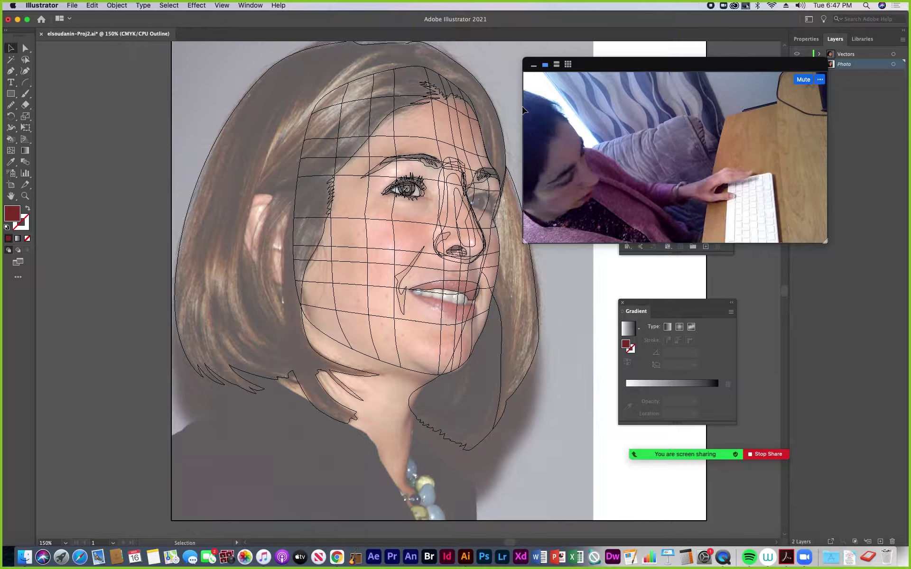
pyautogui.press('super+a')
pyautogui.press('super+y')
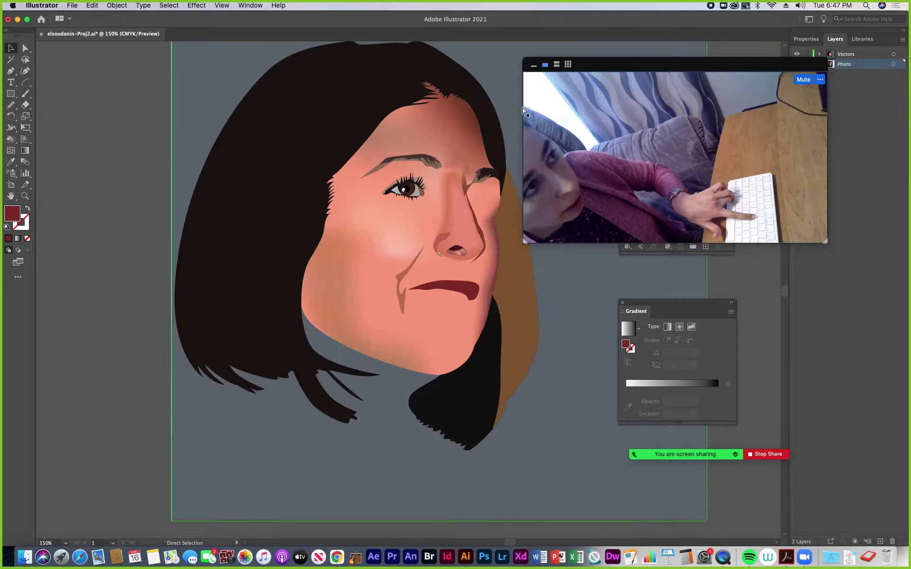
pyautogui.press('super+y')
pyautogui.press('super+y')
pyautogui.press('super+y')
pyautogui.press('super+y')
pyautogui.press('super+y')
pyautogui.press('super+y')
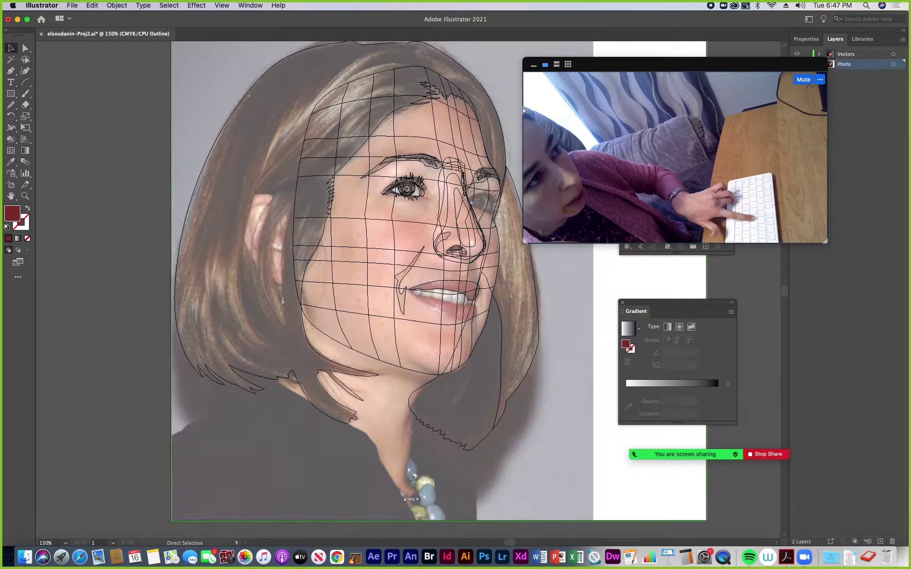
pyautogui.press('super+y')
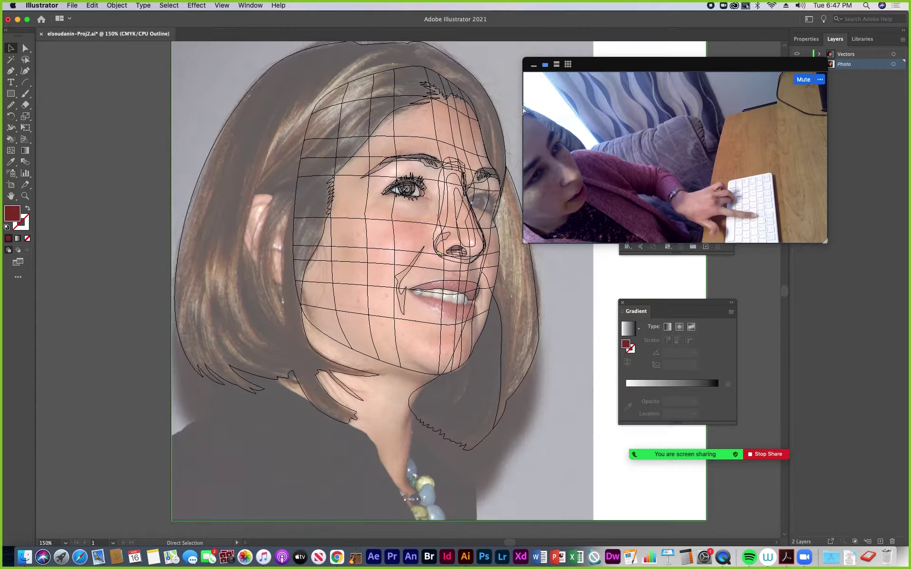
# - Move the meeting video window clear of the layer list and recheck the mouth paths against the photo in Outline mode
pyautogui.moveTo(598, 66); pyautogui.dragTo(678, 224)
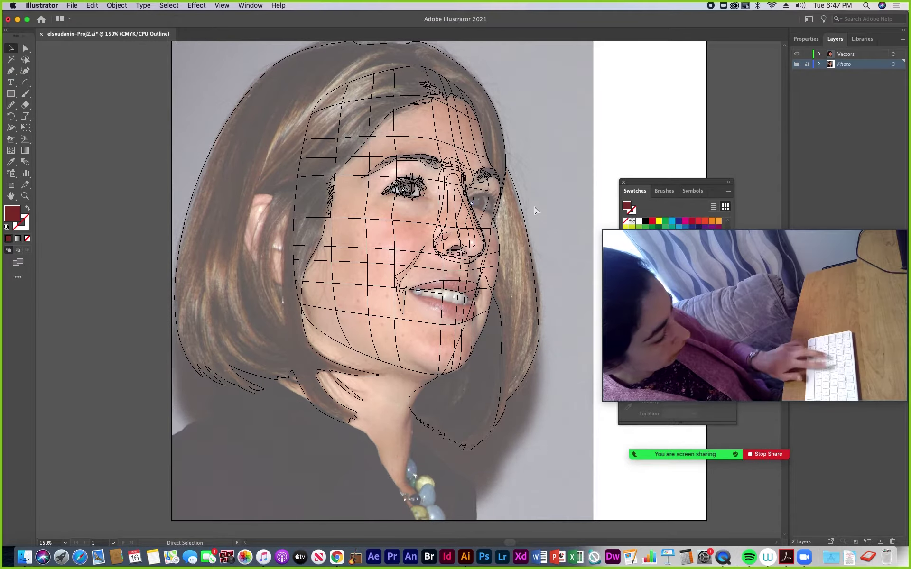
pyautogui.press('super+y')
pyautogui.keyDown('super'); pyautogui.click(559, 97); pyautogui.keyUp('super')
pyautogui.press('super+y')
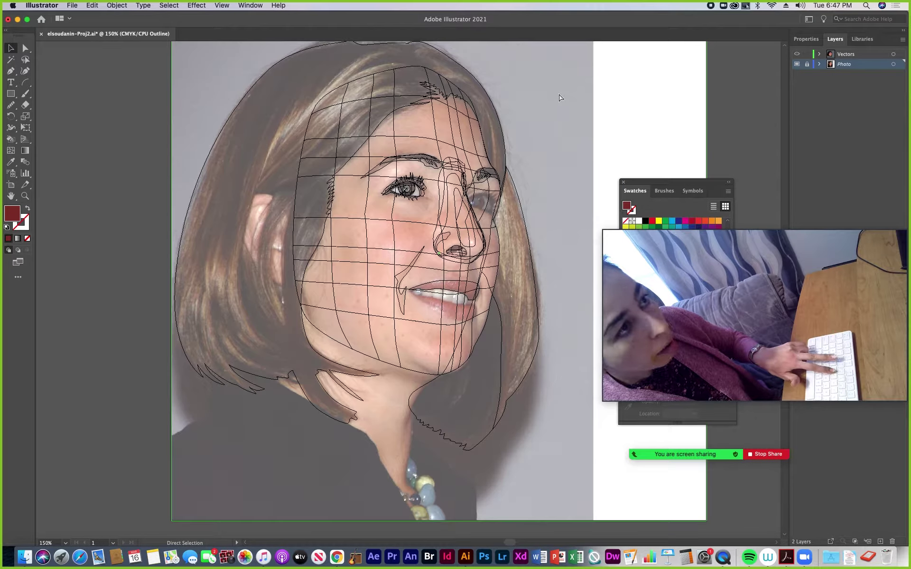
pyautogui.click(558, 92)
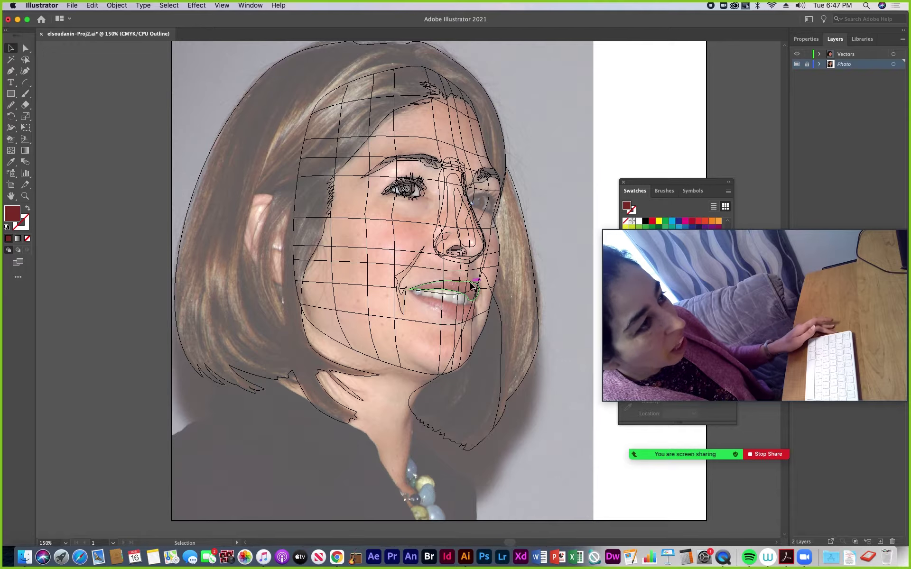
pyautogui.click(404, 291)
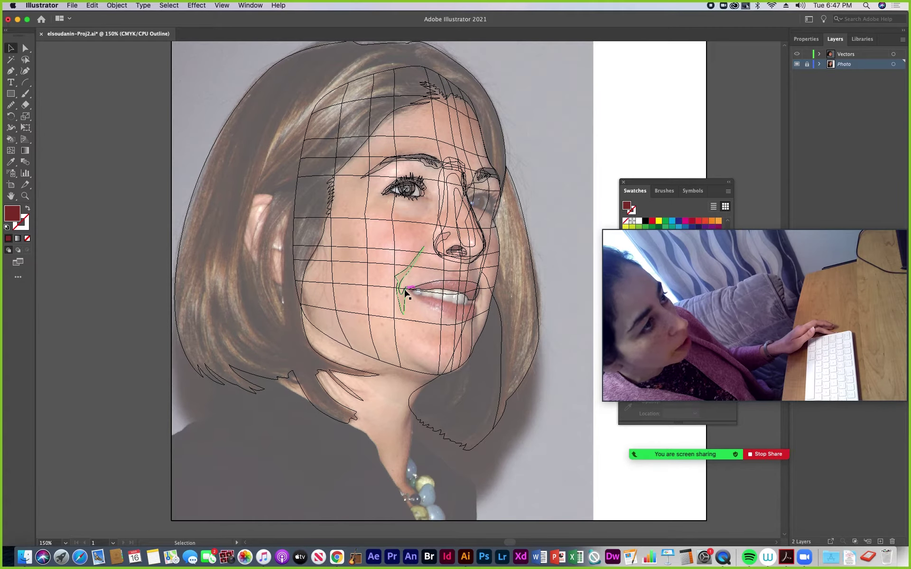
pyautogui.click(419, 298)
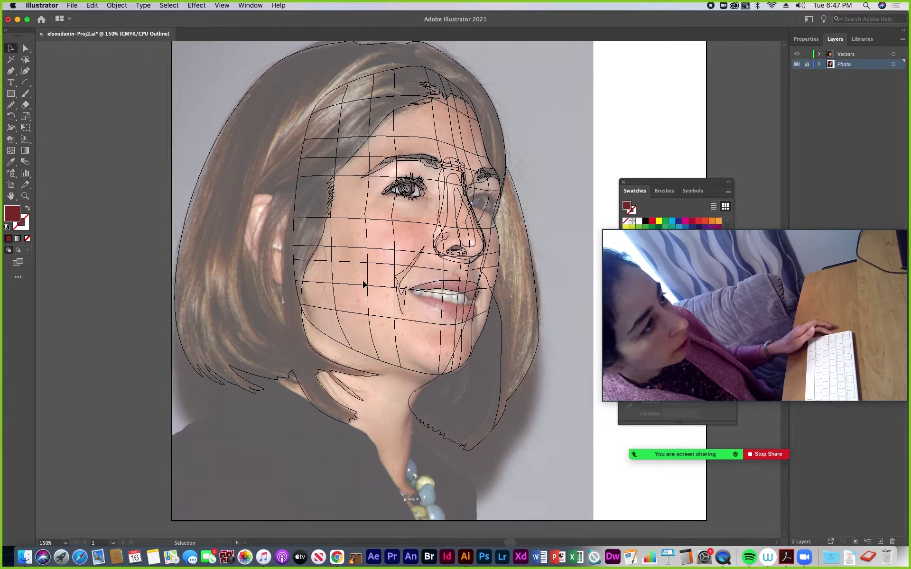
# - On the Vectors layer, trace the lower lip over the photo at 300% zoom as a closed Pen tool path
pyautogui.press('space')
pyautogui.moveTo(450, 310); pyautogui.dragTo(418, 225)
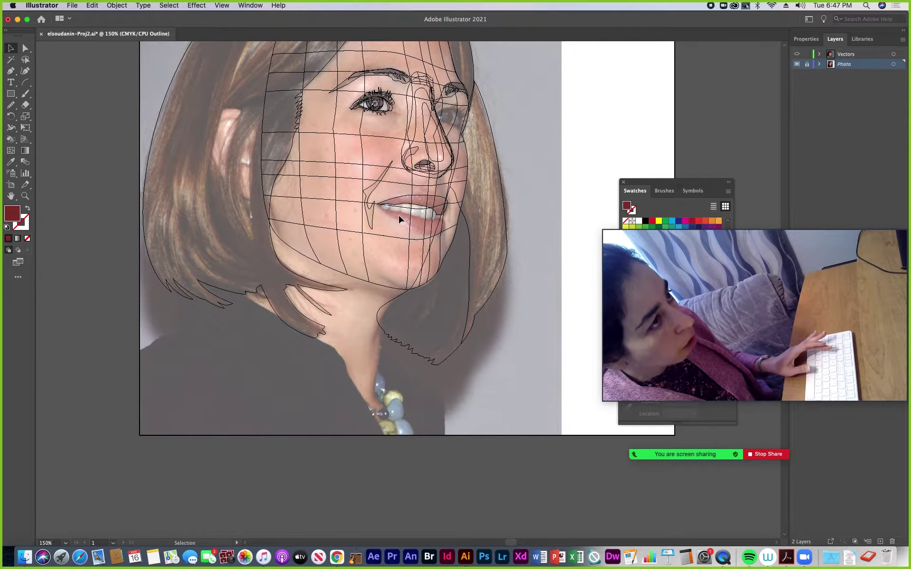
pyautogui.click(11, 71)
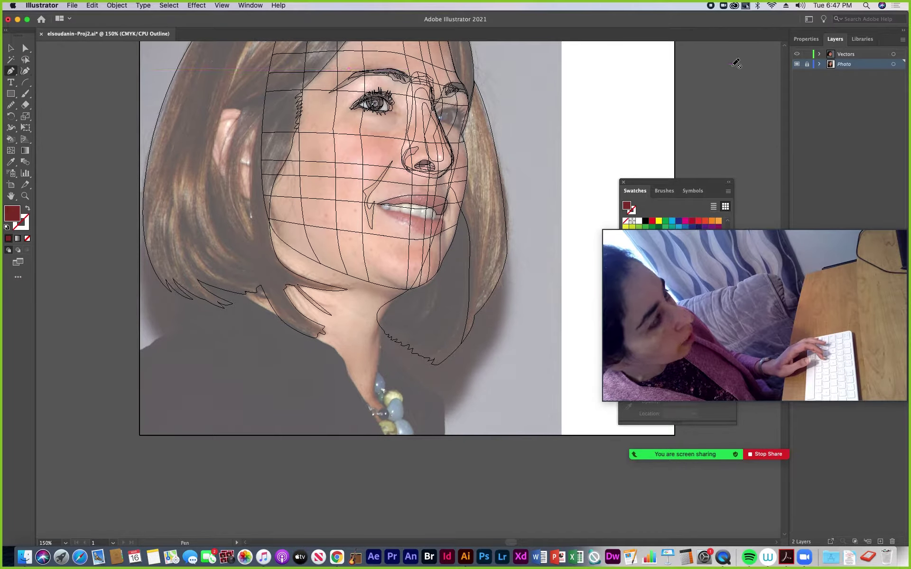
pyautogui.click(847, 55)
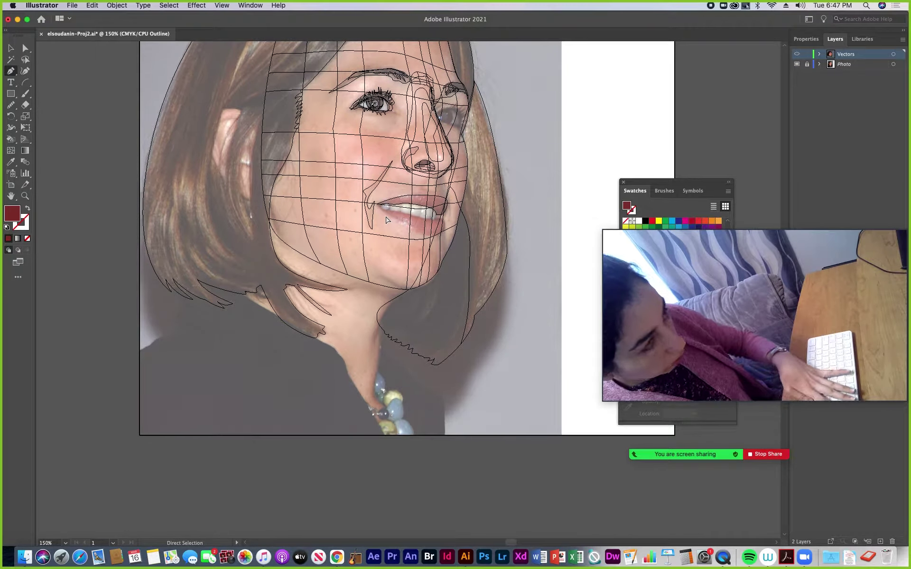
pyautogui.press('super+equal')
pyautogui.press('super+equal')
pyautogui.scroll(5, 392, 187)
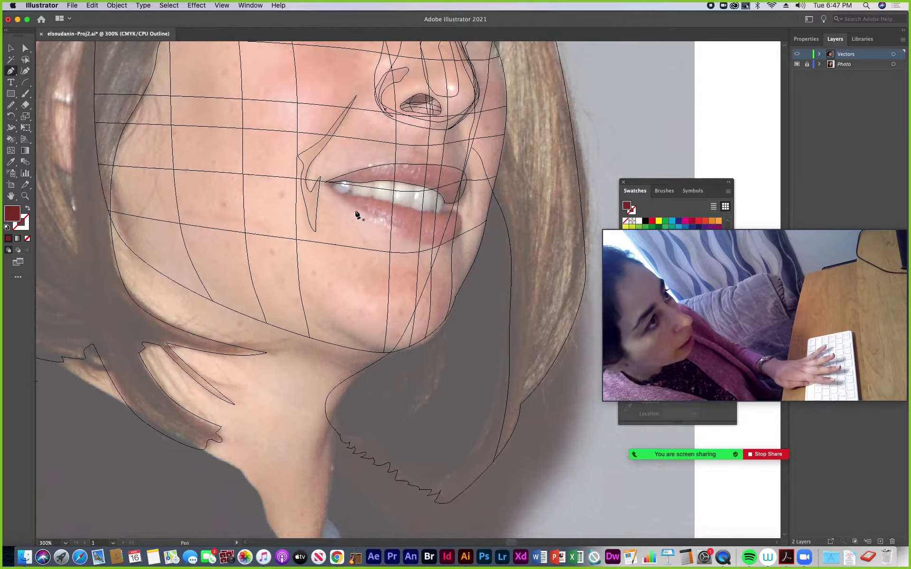
pyautogui.click(328, 187)
pyautogui.moveTo(425, 243); pyautogui.dragTo(432, 216)
pyautogui.click(457, 248)
pyautogui.click(451, 209)
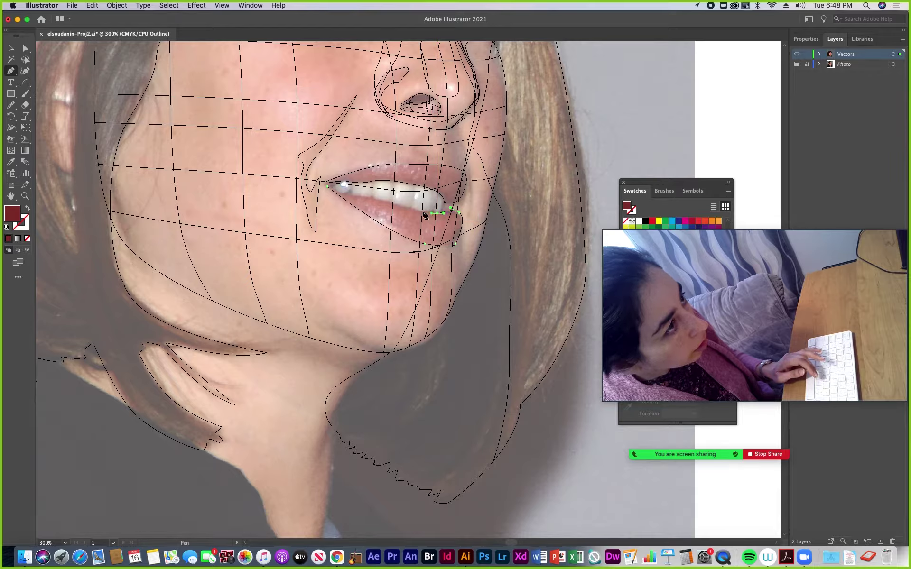
pyautogui.moveTo(355, 196)
pyautogui.mouseDown()
pyautogui.moveTo(363, 198)
pyautogui.moveTo(354, 199)
pyautogui.mouseUp()
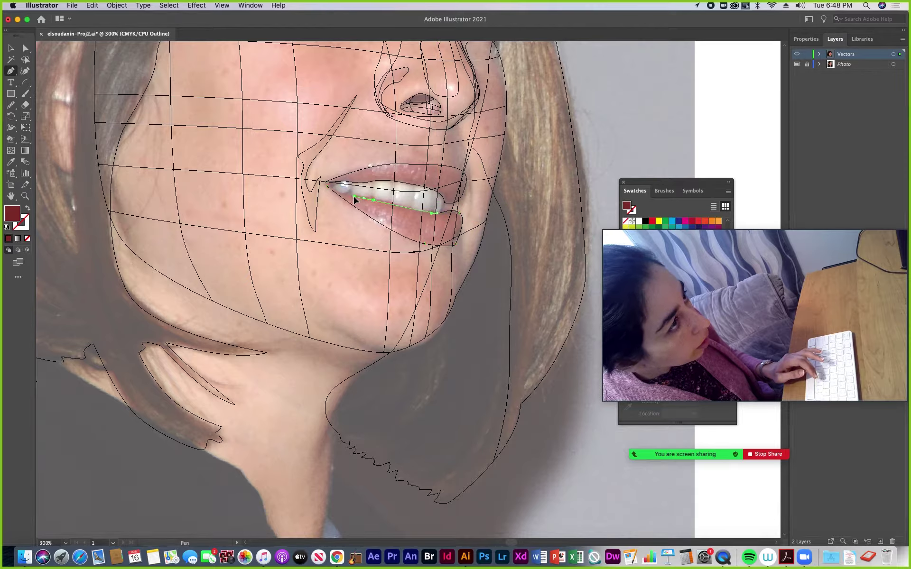
pyautogui.click(327, 185)
# - Fill the lower lip with a red sampled from the photo's lower lip and compare it in Preview and Outline modes
pyautogui.click(10, 161)
pyautogui.click(406, 217)
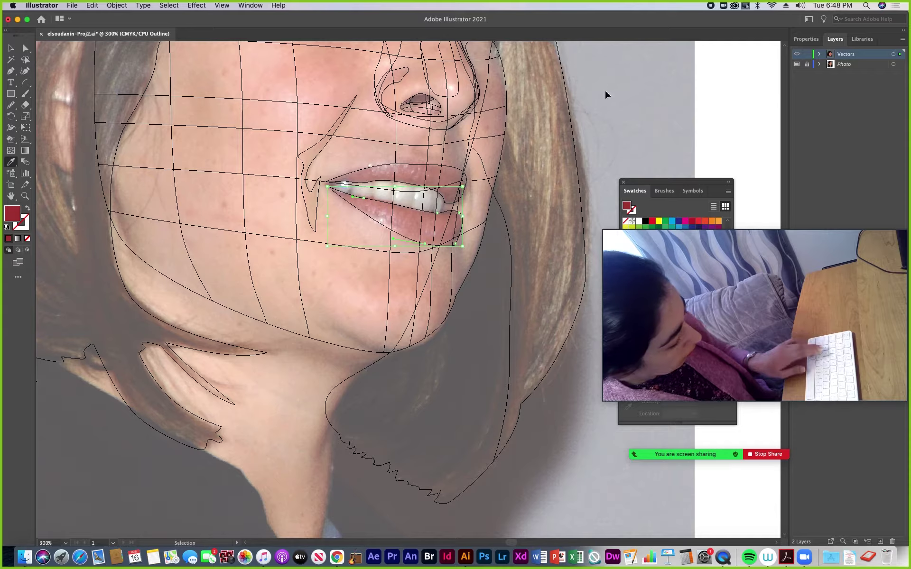
pyautogui.press('super+y')
pyautogui.press('super+y')
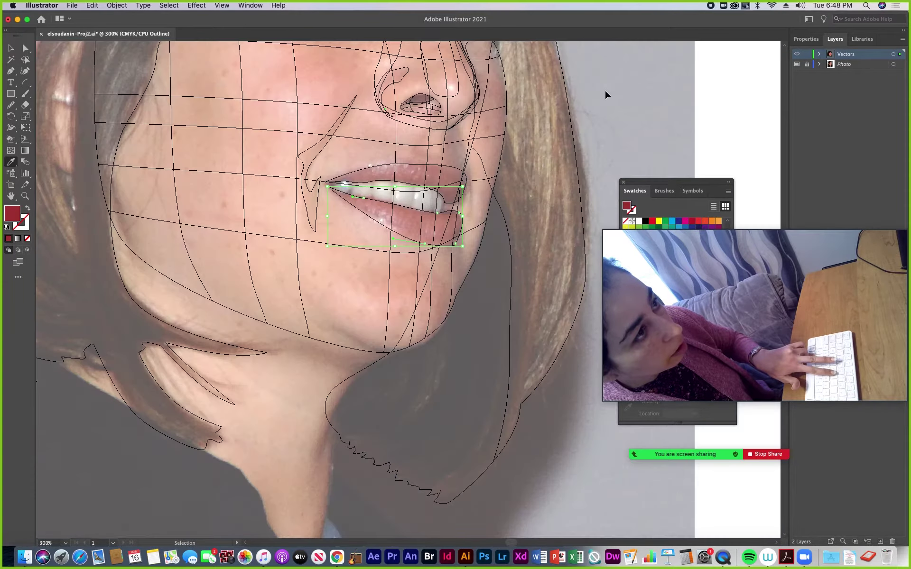
pyautogui.press('super+y')
pyautogui.press('super+y')
pyautogui.press('super+y')
pyautogui.press('super+y')
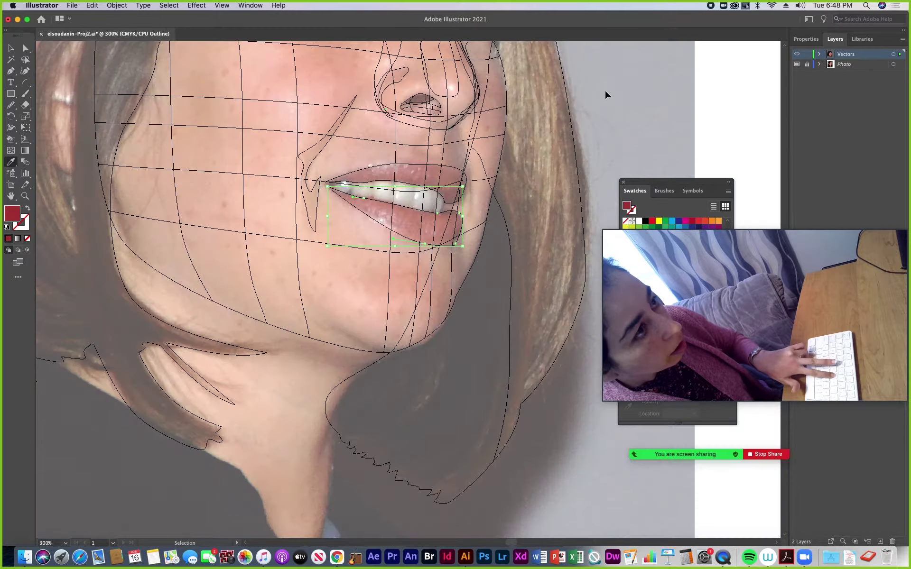
# - Trace the visible teeth between the lips as a closed Pen tool path, following their scalloped lower edge
pyautogui.press('p')
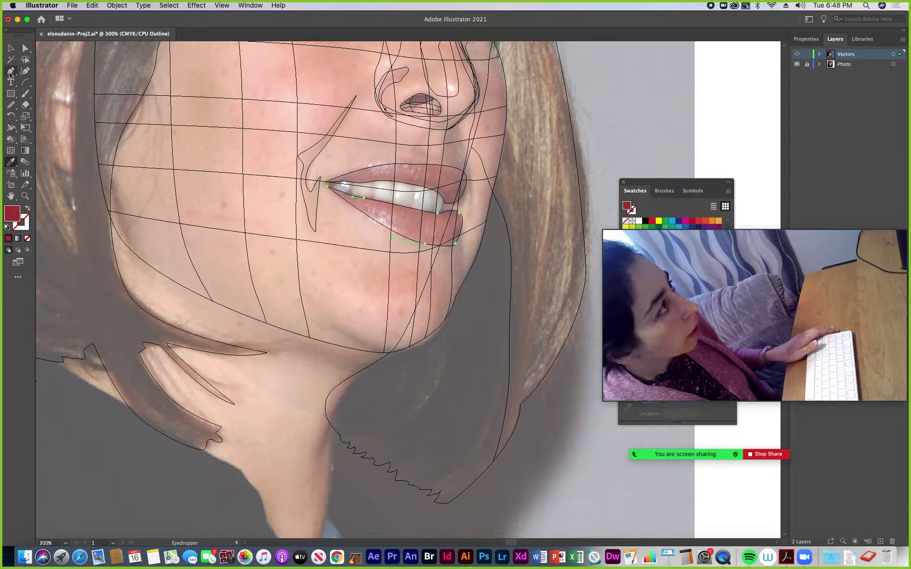
pyautogui.click(334, 187)
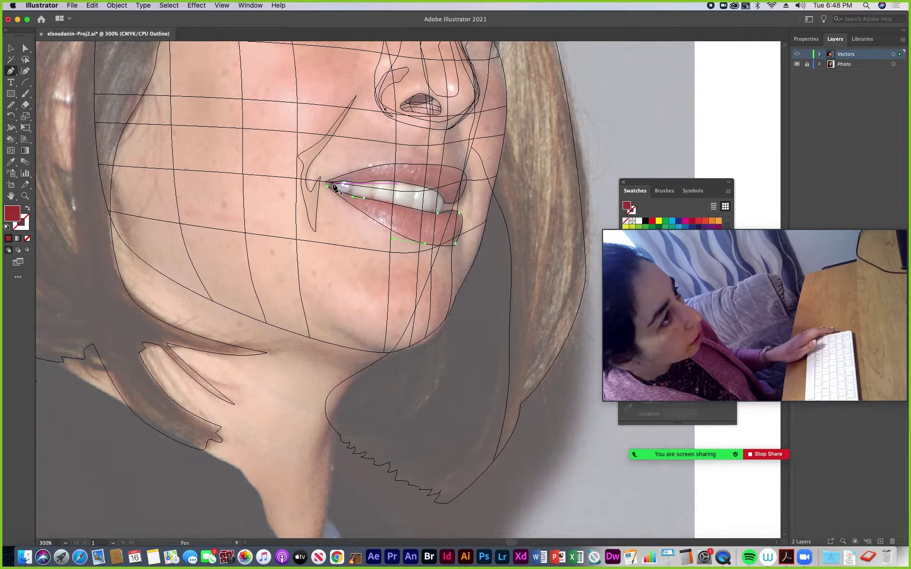
pyautogui.moveTo(342, 187); pyautogui.dragTo(413, 210)
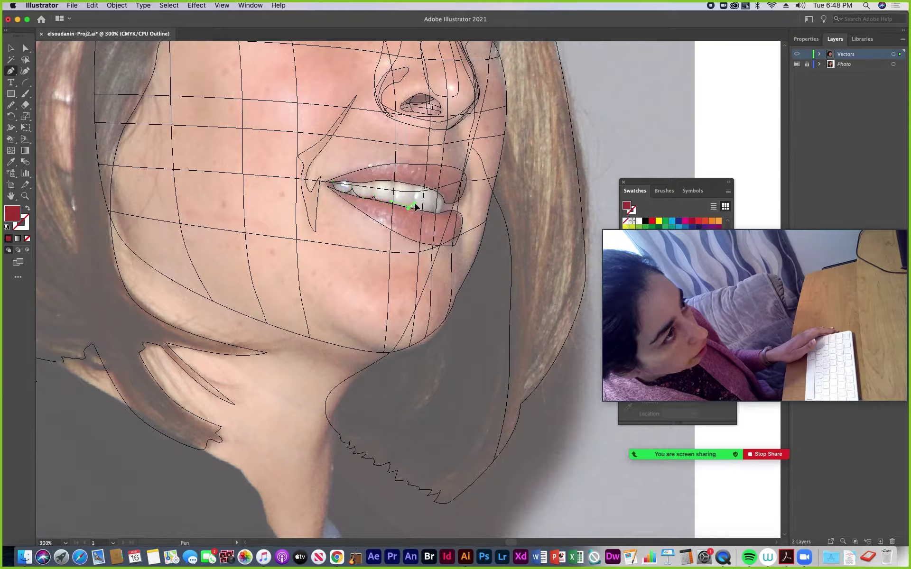
pyautogui.moveTo(417, 209); pyautogui.dragTo(421, 188)
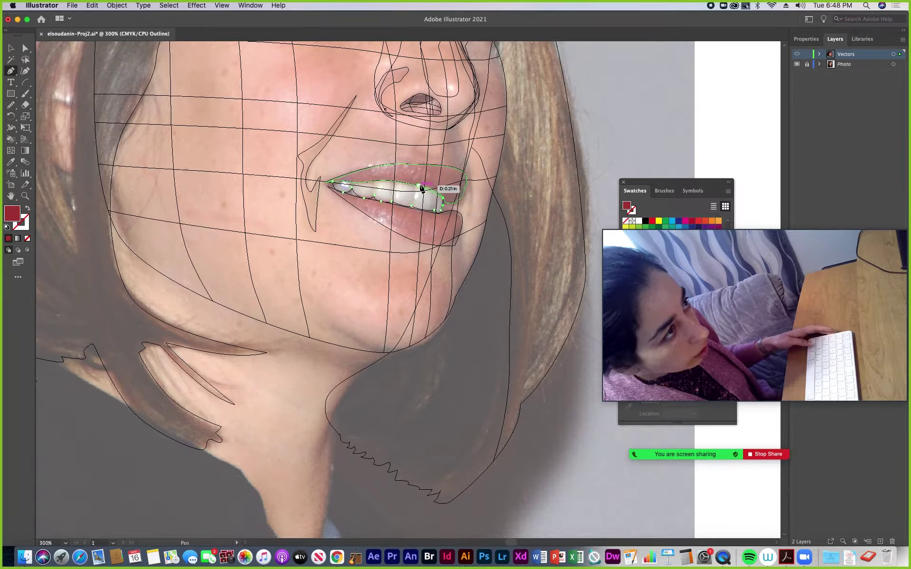
pyautogui.click(379, 181)
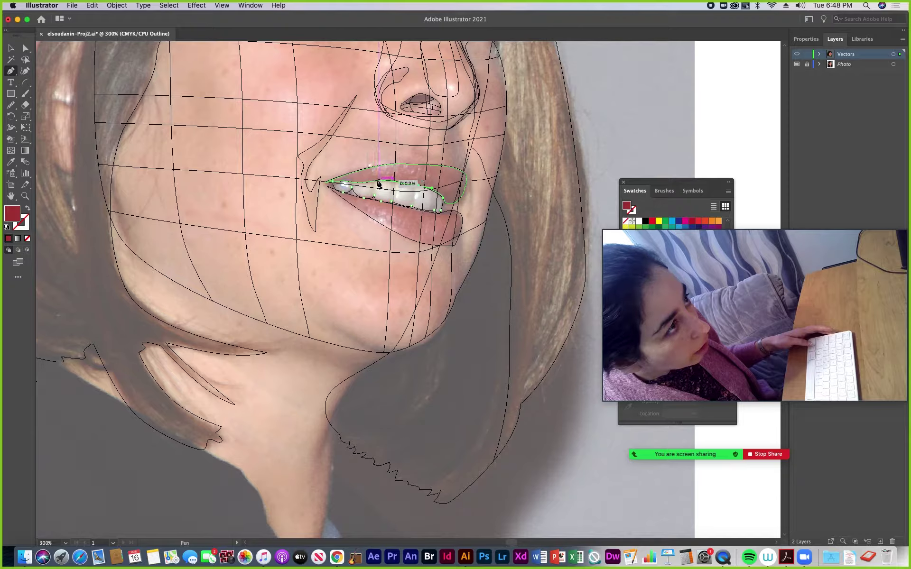
pyautogui.moveTo(354, 182); pyautogui.dragTo(334, 184)
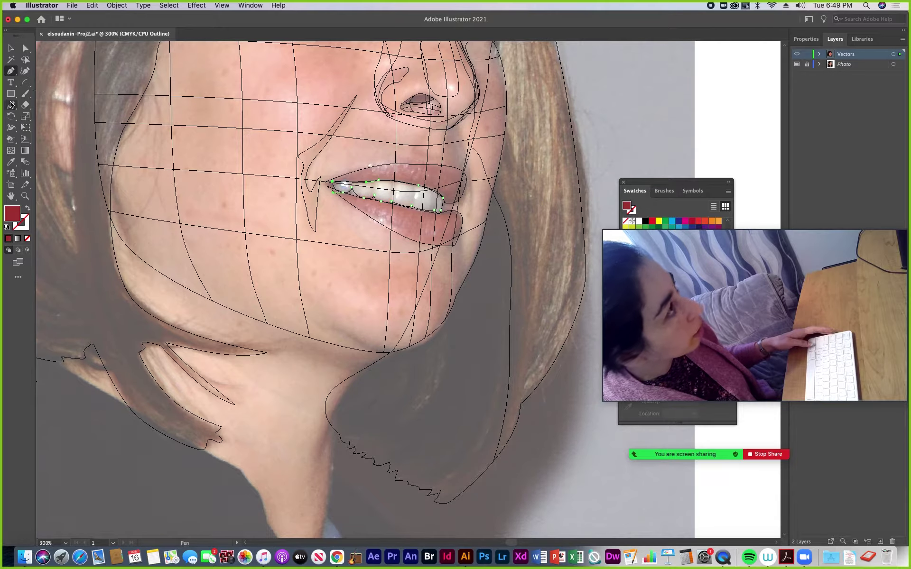
# - Fill the teeth shape with a light grey sampled from the photo's teeth and show the artwork in Preview mode
pyautogui.click(10, 162)
pyautogui.click(407, 188)
pyautogui.click(407, 189)
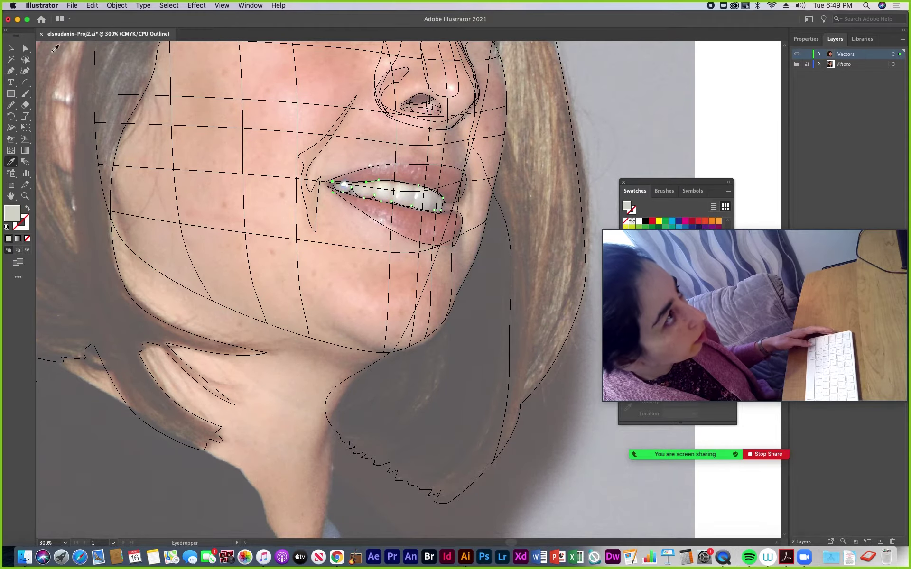
pyautogui.press('super+y')
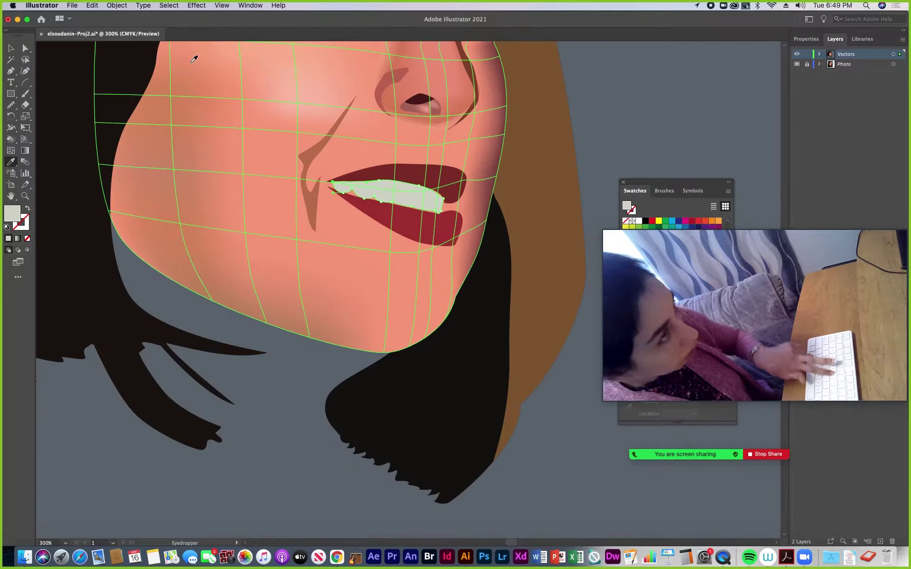
pyautogui.press('v')
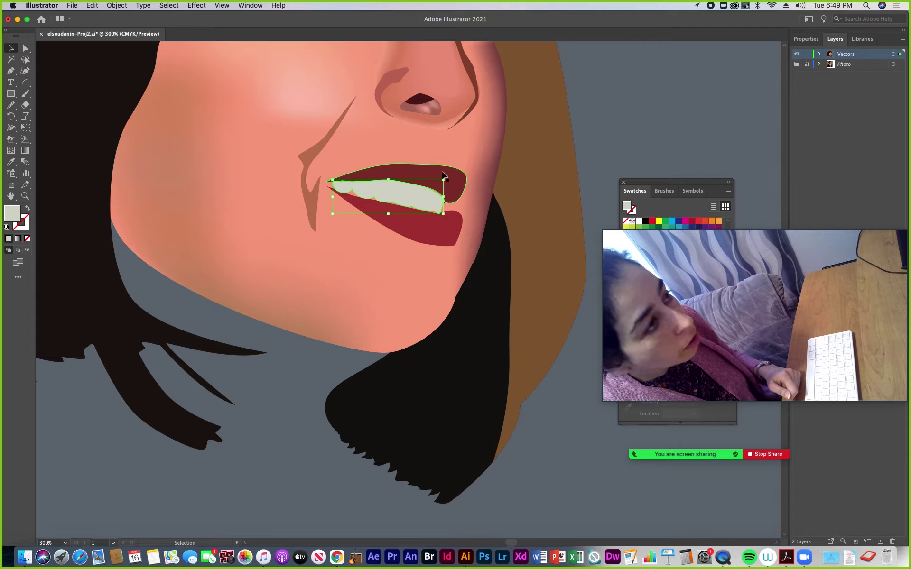
# - Expand the Vectors layer, uncover its object list from the meeting video, and send the teeth path backward below the Blend
pyautogui.click(820, 54)
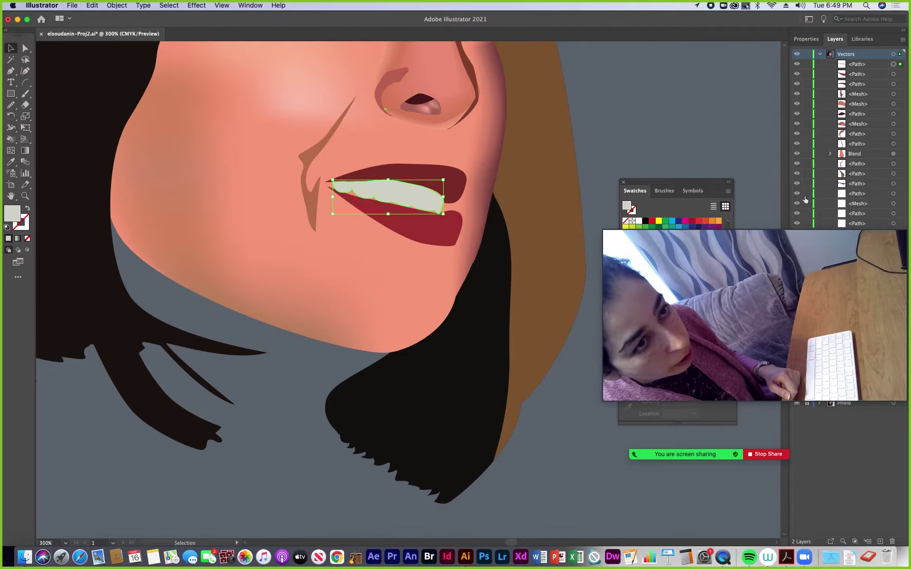
pyautogui.moveTo(820, 224); pyautogui.dragTo(340, 327)
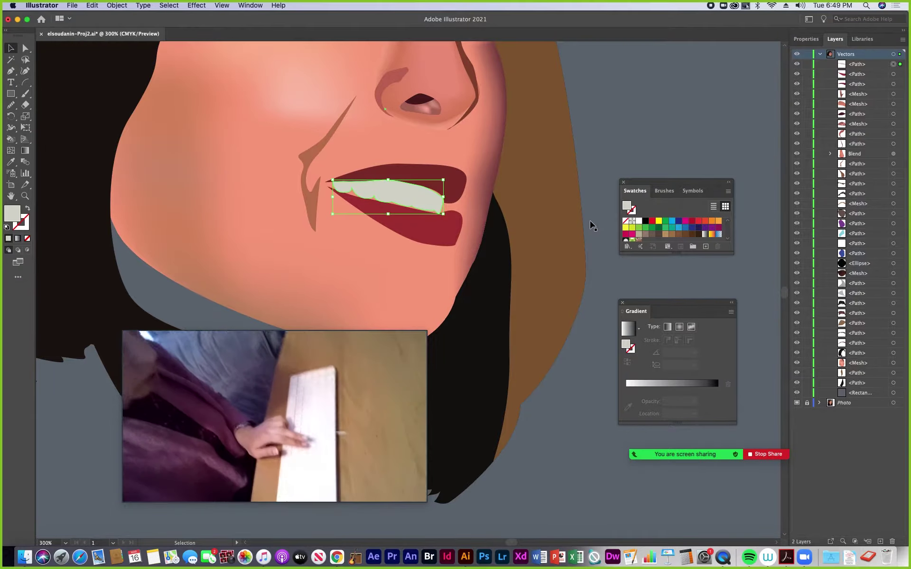
pyautogui.press('a')
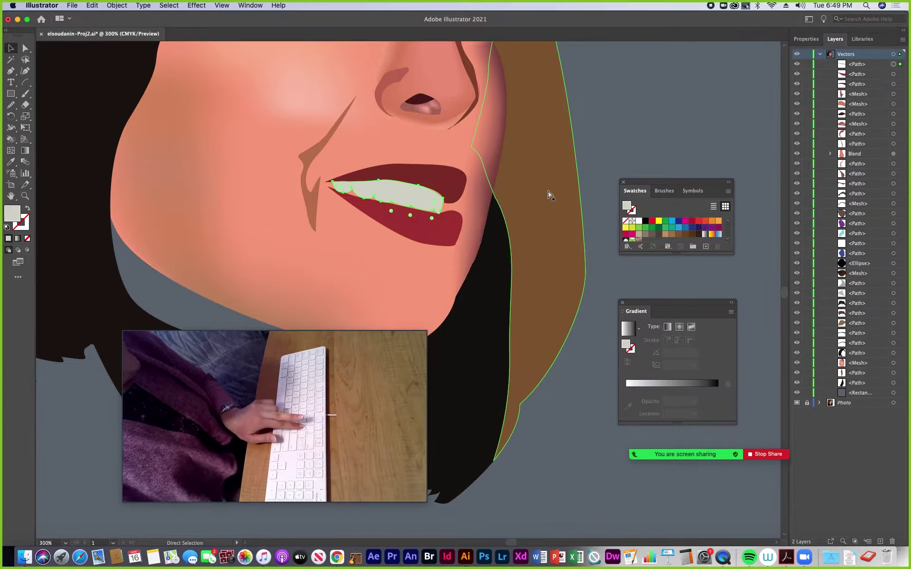
pyautogui.press('super+bracketleft')
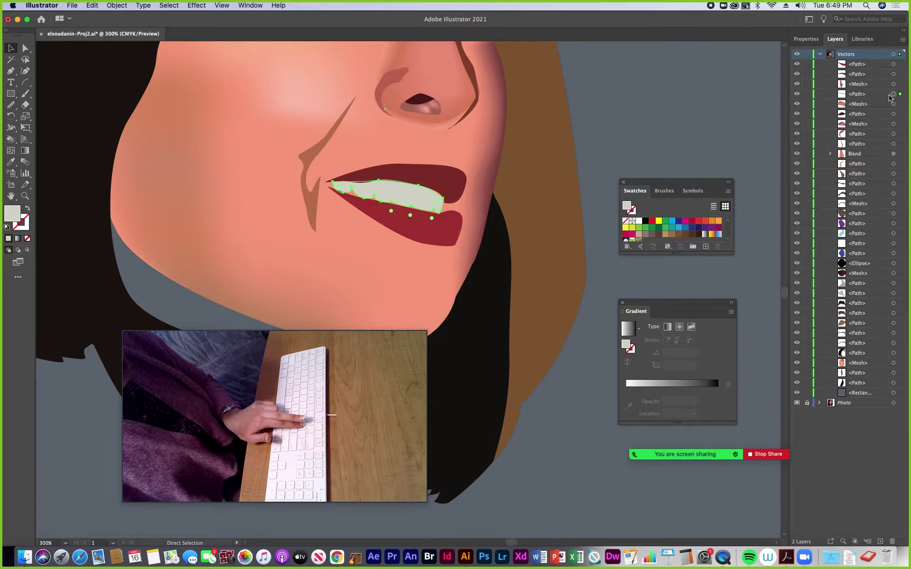
pyautogui.press('super+bracketleft')
pyautogui.press('super+bracketleft')
pyautogui.press('super+bracketleft')
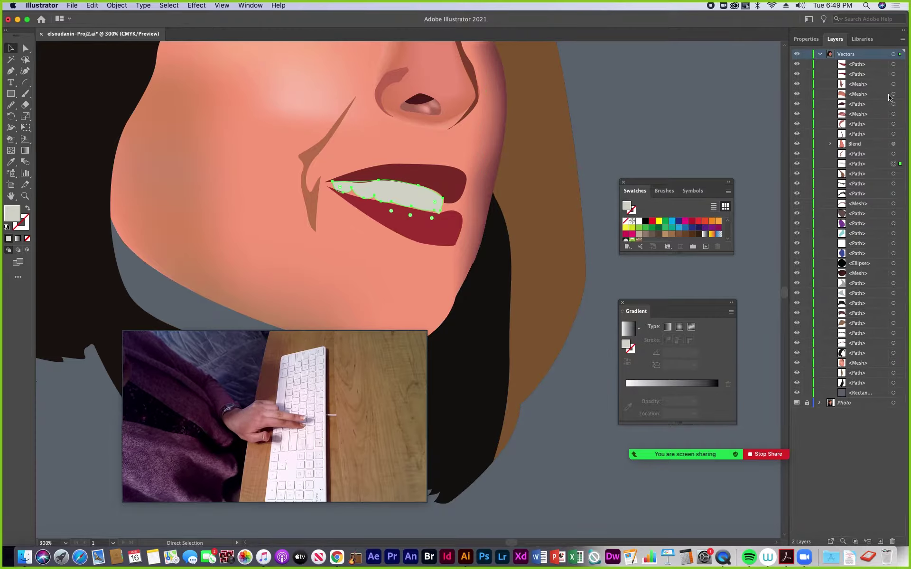
# - Bring the teeth path forward step by step to the top of the Vectors layer
pyautogui.press('super+bracketright')
pyautogui.press('super+bracketright')
pyautogui.press('super+bracketright')
pyautogui.press('super+bracketright')
pyautogui.press('super+bracketright')
pyautogui.press('super+bracketright')
pyautogui.press('super+bracketright')
pyautogui.press('super+bracketright')
pyautogui.press('super+bracketright')
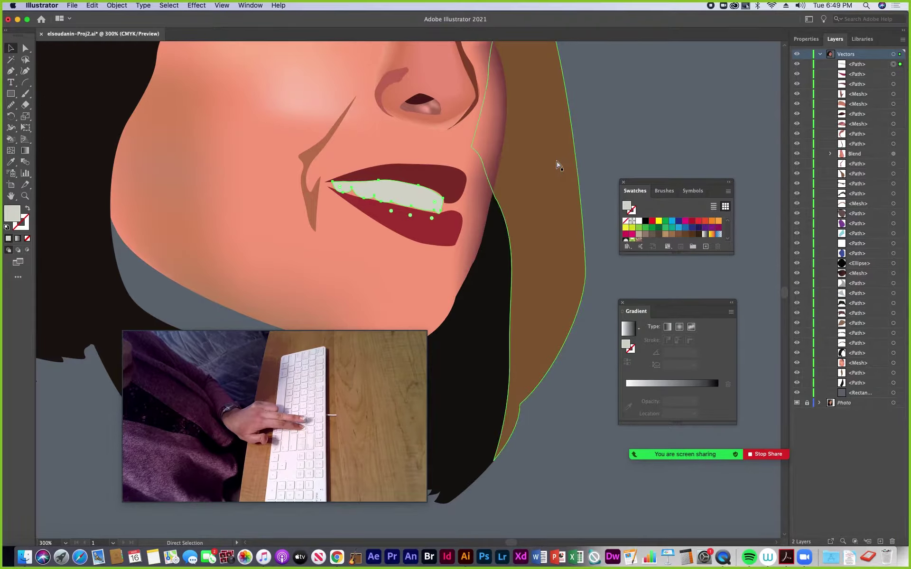
# - Send the teeth path backward again to two places below the Blend, and move the meeting video window over the dark hair
pyautogui.press('super+bracketleft')
pyautogui.press('super+bracketleft')
pyautogui.press('super+bracketleft')
pyautogui.press('super+bracketleft')
pyautogui.press('super+bracketleft')
pyautogui.press('super+bracketleft')
pyautogui.press('super+bracketleft')
pyautogui.press('super+bracketleft')
pyautogui.press('super+bracketleft')
pyautogui.press('super+bracketleft')
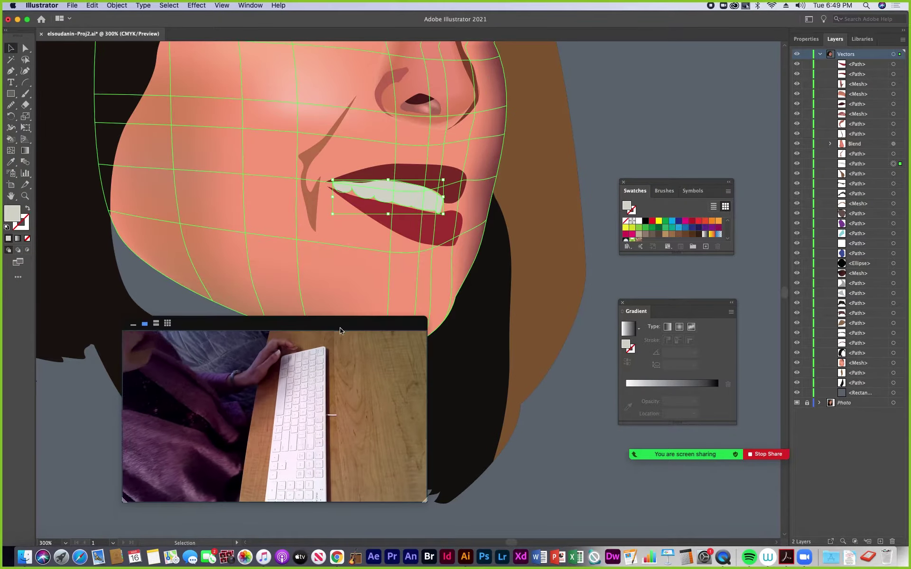
pyautogui.moveTo(346, 327); pyautogui.dragTo(667, 270)
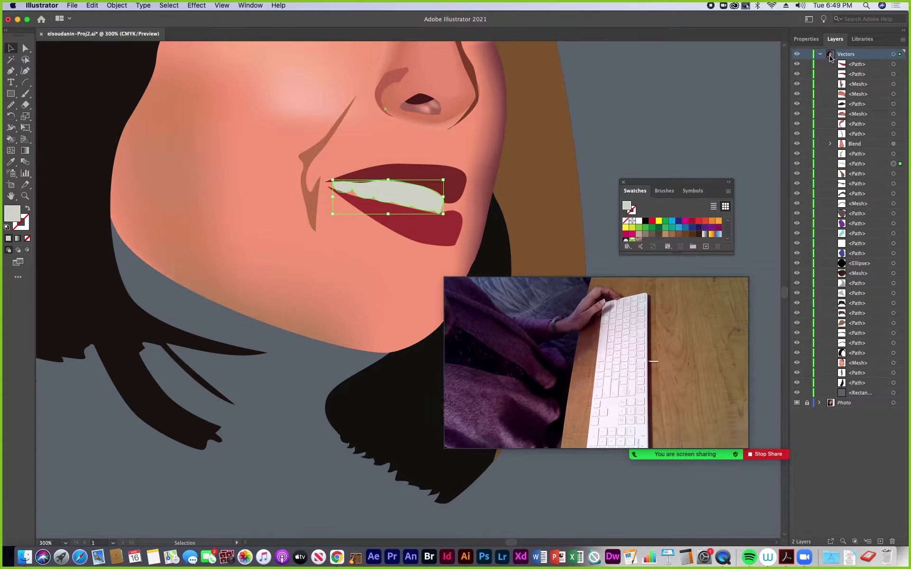
# - Collapse the Vectors layer's object list, shift the meeting video off the mouth, and show the whole portrait at 150% zoom
pyautogui.click(821, 57)
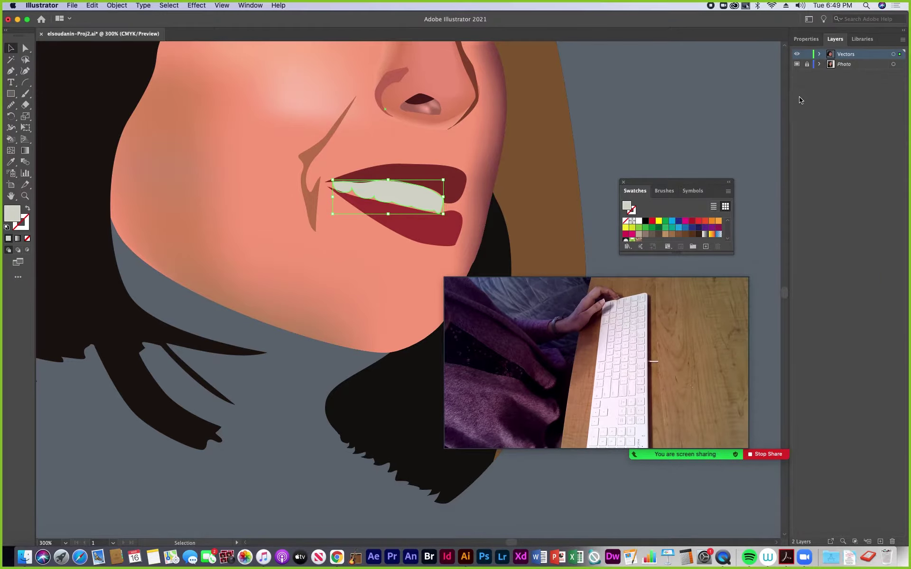
pyautogui.moveTo(550, 277); pyautogui.dragTo(561, 355)
pyautogui.press('a')
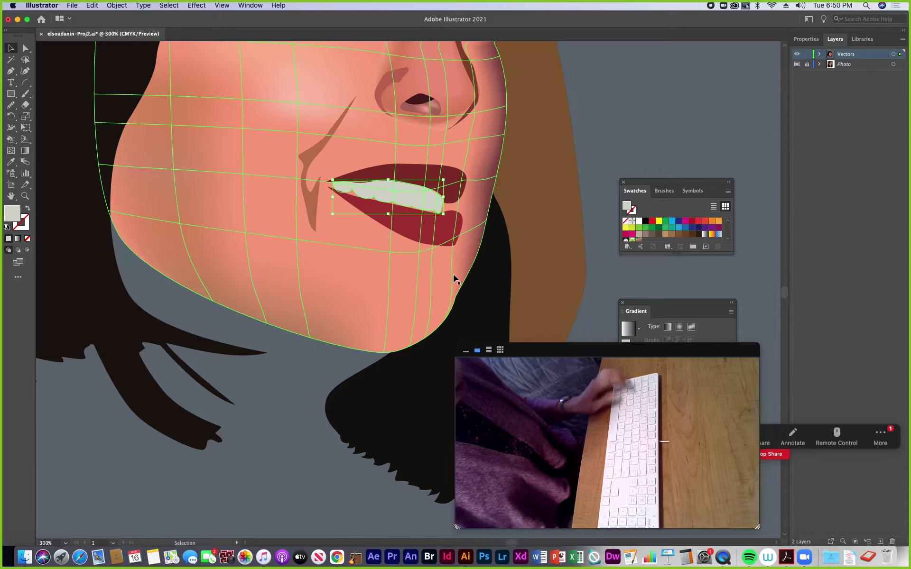
pyautogui.press('super+minus')
pyautogui.press('super+minus')
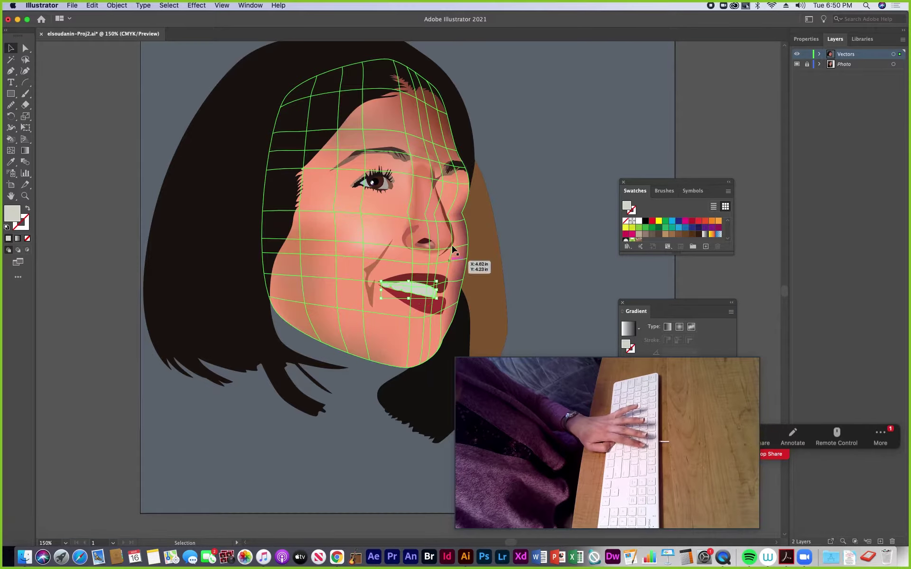
pyautogui.moveTo(522, 228); pyautogui.dragTo(479, 235)
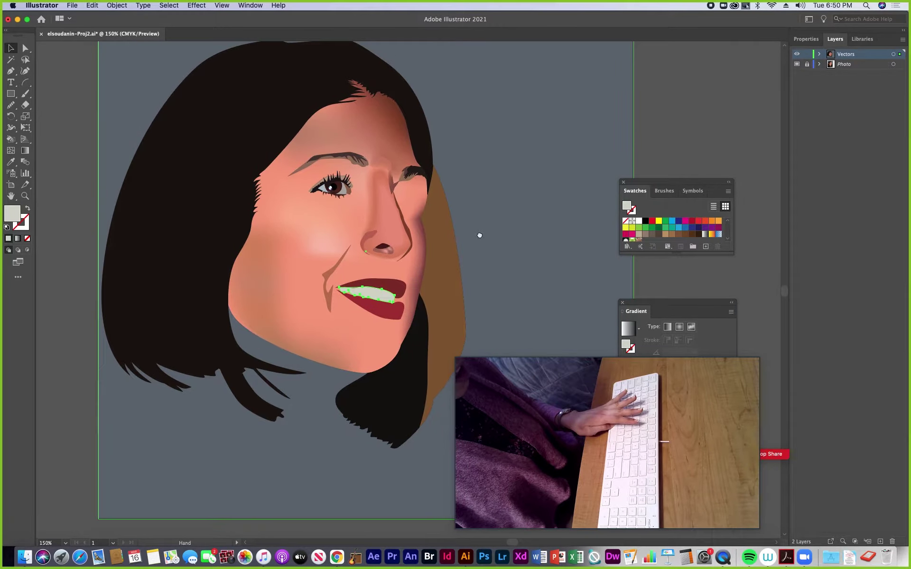
# - Minimize the meeting video to its speaker-name bar and move it clear of the portrait
pyautogui.press('v')
pyautogui.moveTo(459, 382); pyautogui.dragTo(530, 270)
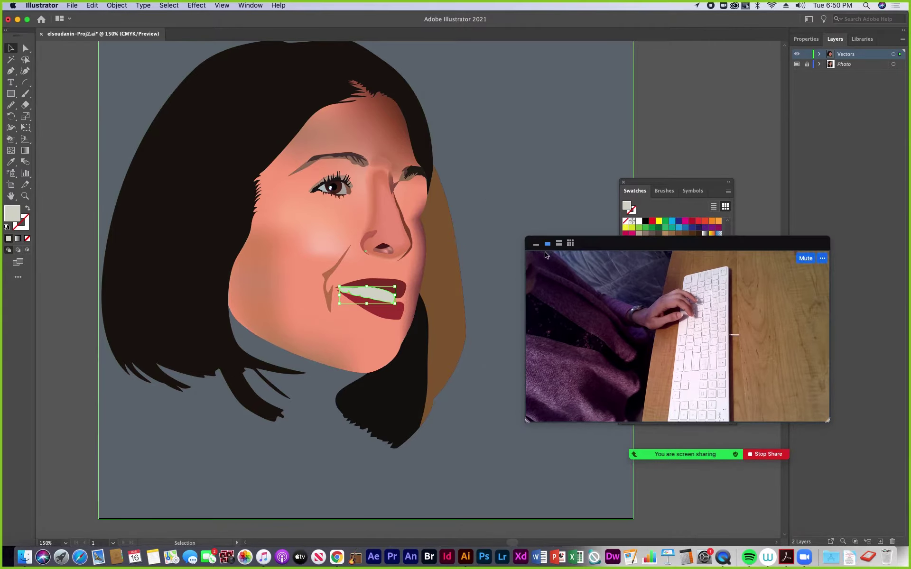
pyautogui.click(536, 244)
pyautogui.moveTo(592, 244); pyautogui.dragTo(713, 56)
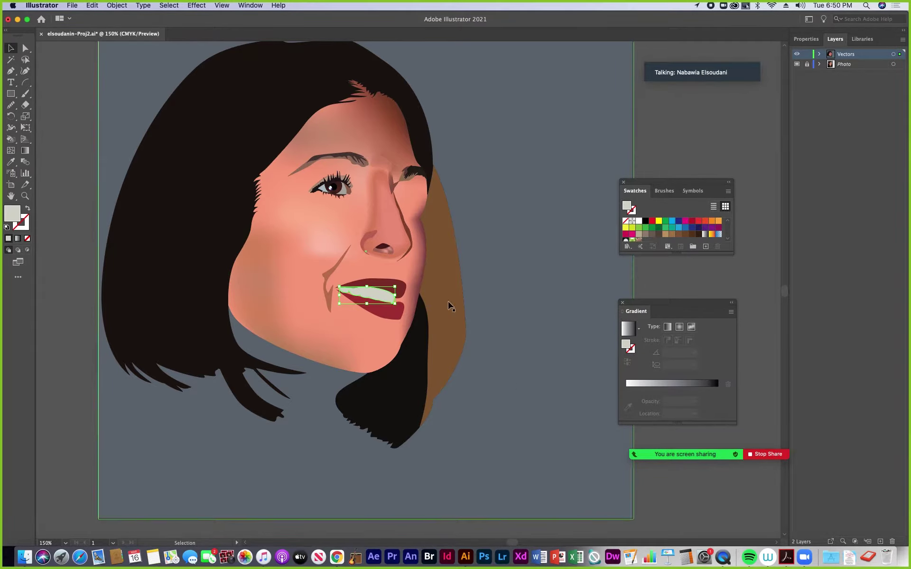
pyautogui.hscroll(-3, 365, 332)
pyautogui.scroll(1, 365, 332)
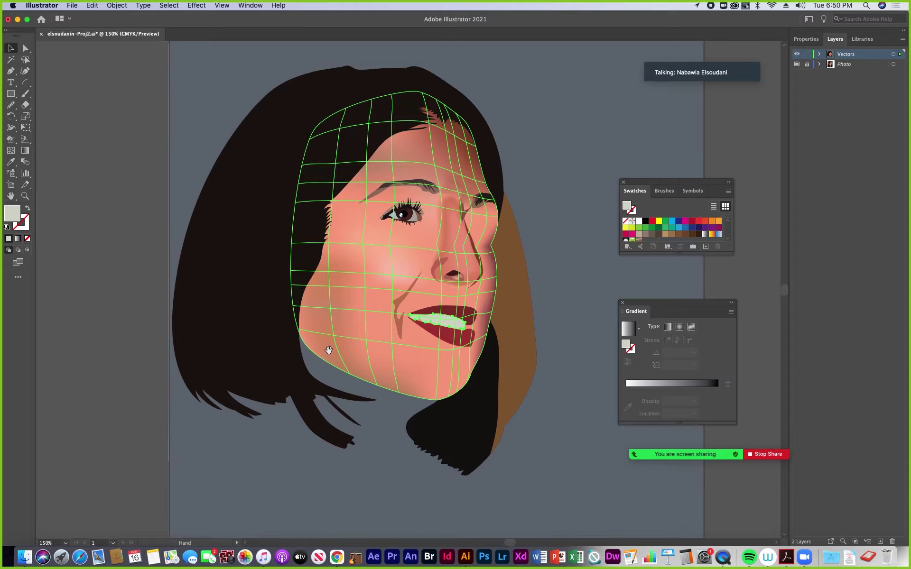
# - Open Project 2 - Assignment.pdf from the Project 2 folder in Finder and read the three methods for organizing objects onto separate layers
pyautogui.click(25, 557)
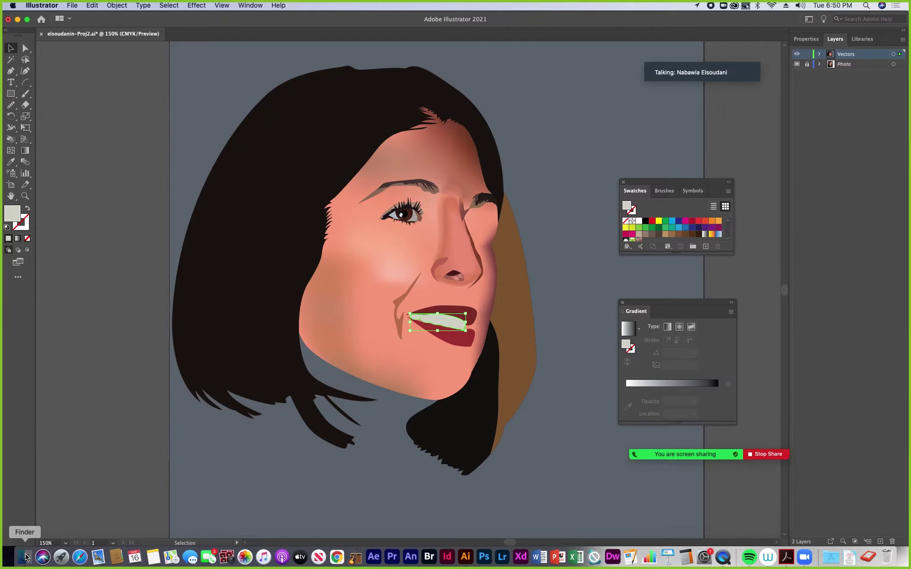
pyautogui.click(394, 360)
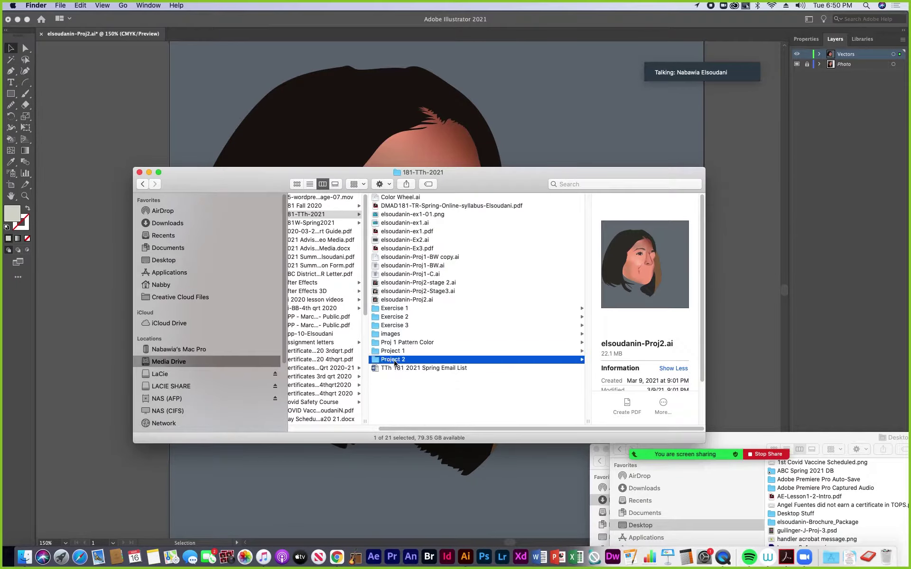
pyautogui.click(516, 241)
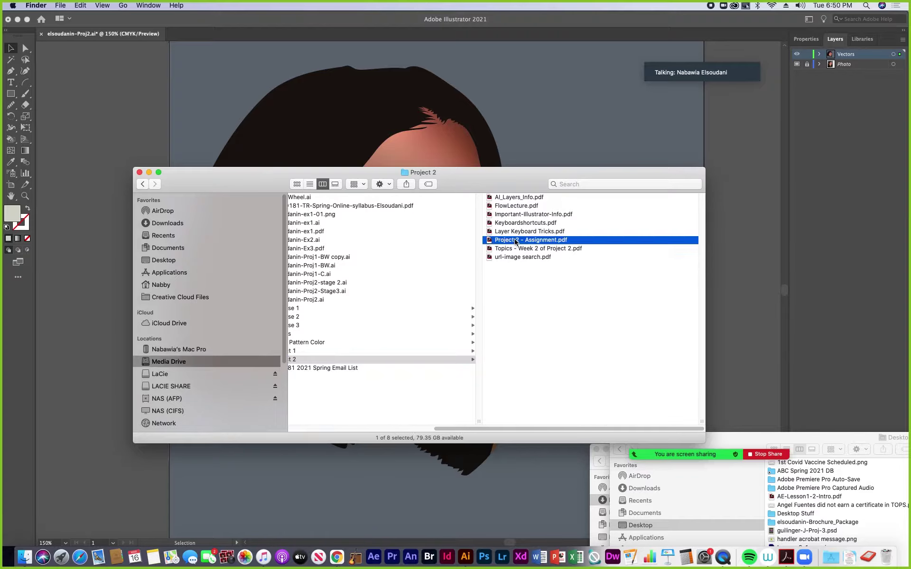
pyautogui.doubleClick(458, 242)
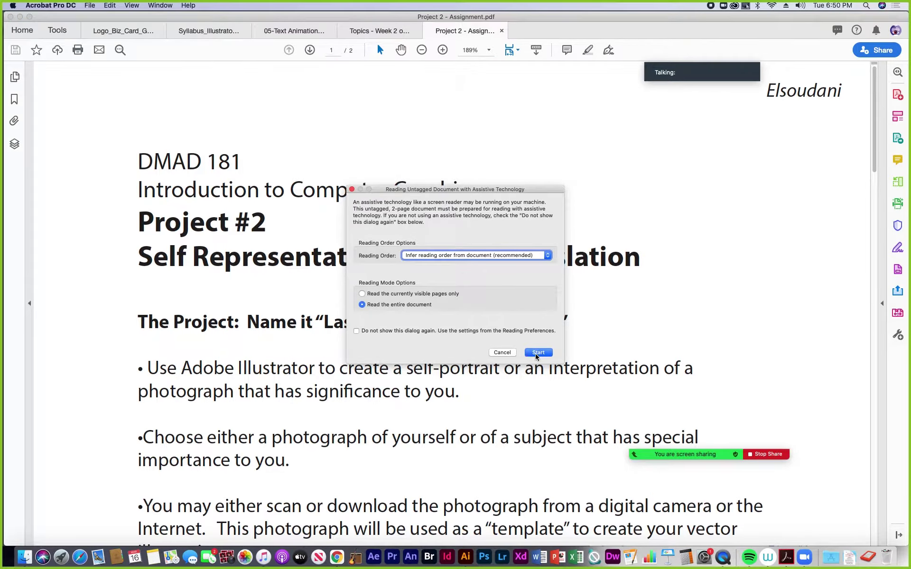
pyautogui.click(537, 352)
pyautogui.scroll(-15, 871, 128)
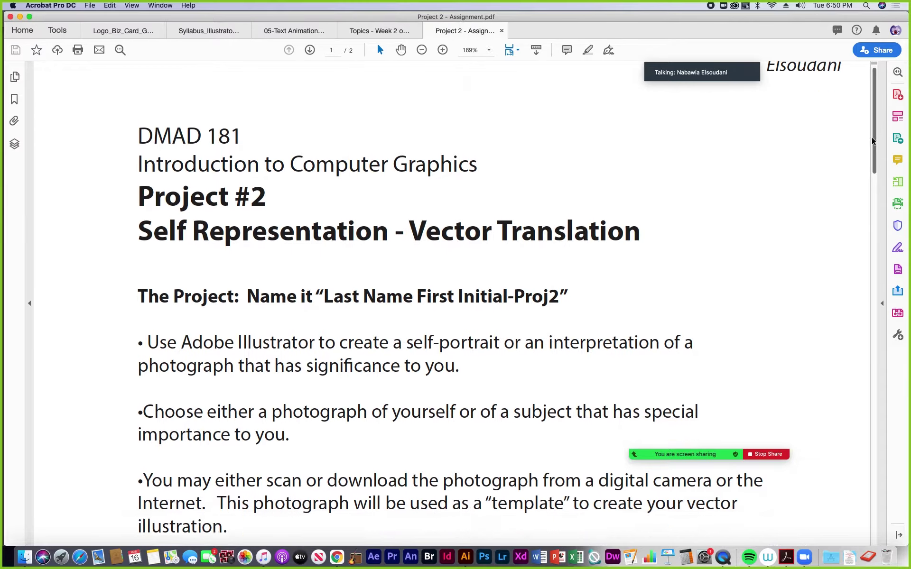
pyautogui.scroll(-5, 792, 348)
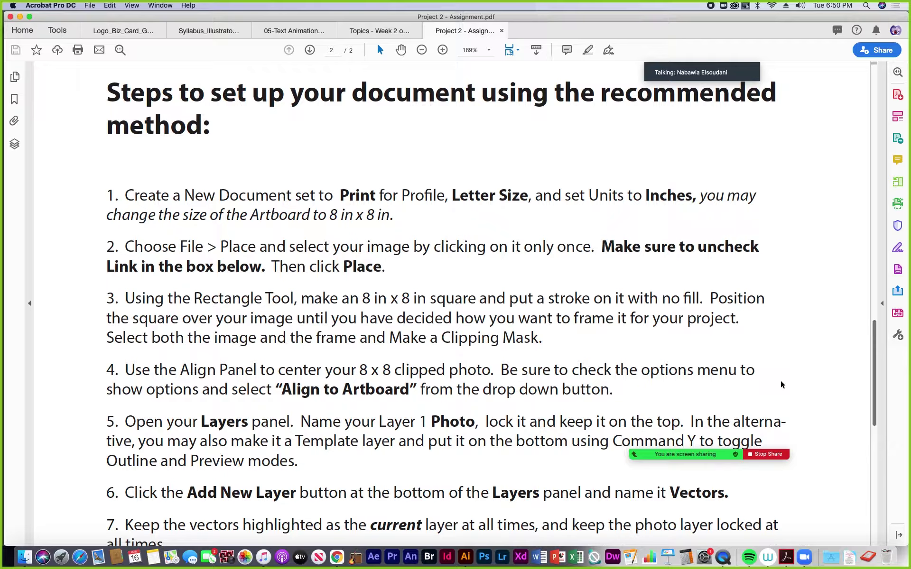
pyautogui.scroll(-7, 781, 384)
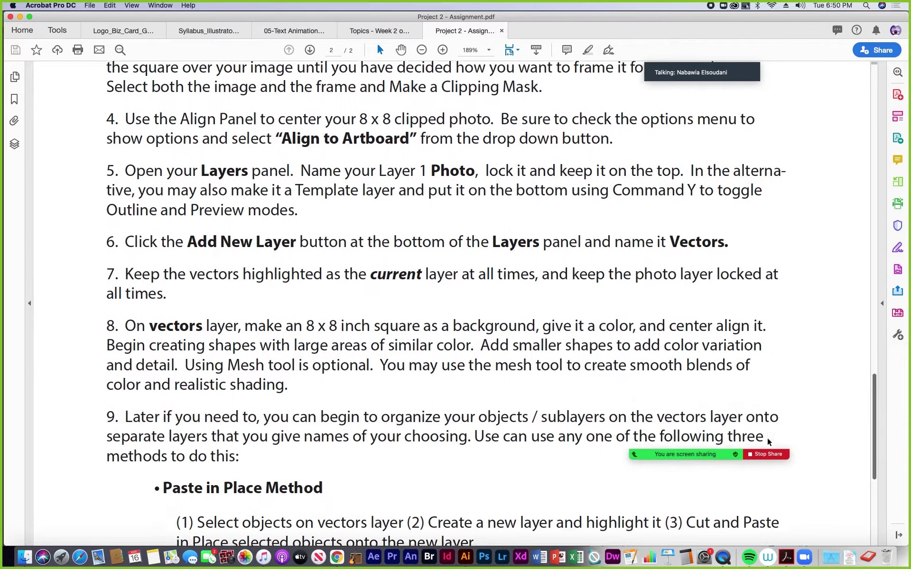
pyautogui.scroll(-4, 759, 460)
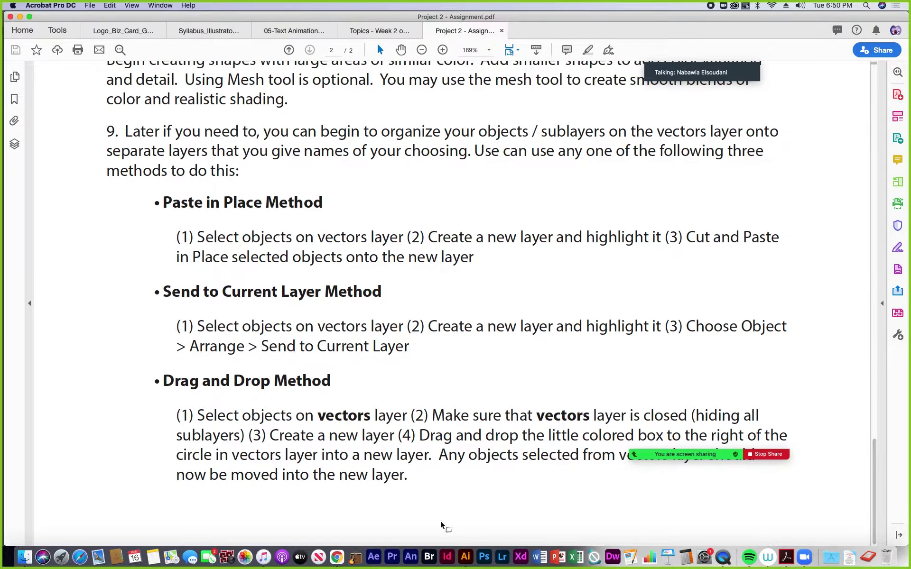
# - Switch back to Illustrator and move the GMetrix and Swatches panels and the meeting overlays away from the layer list and its controls
pyautogui.click(465, 557)
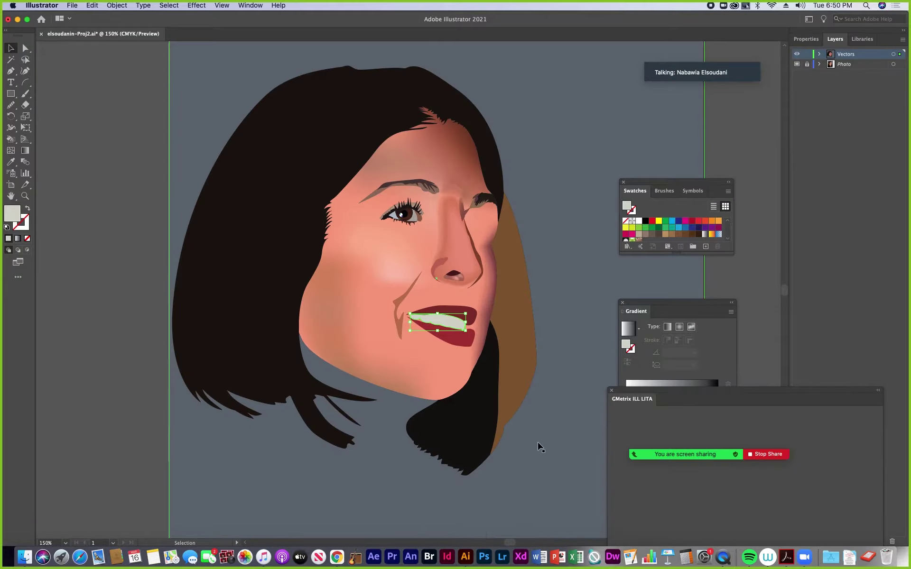
pyautogui.moveTo(742, 398); pyautogui.dragTo(690, 500)
pyautogui.moveTo(569, 434); pyautogui.dragTo(579, 470)
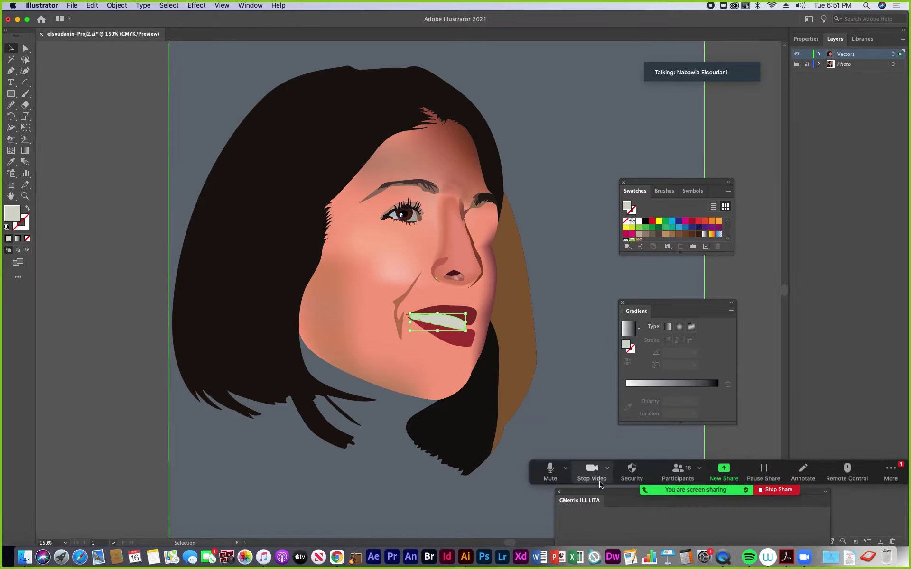
pyautogui.moveTo(674, 183); pyautogui.dragTo(528, 361)
pyautogui.moveTo(705, 59); pyautogui.dragTo(649, 231)
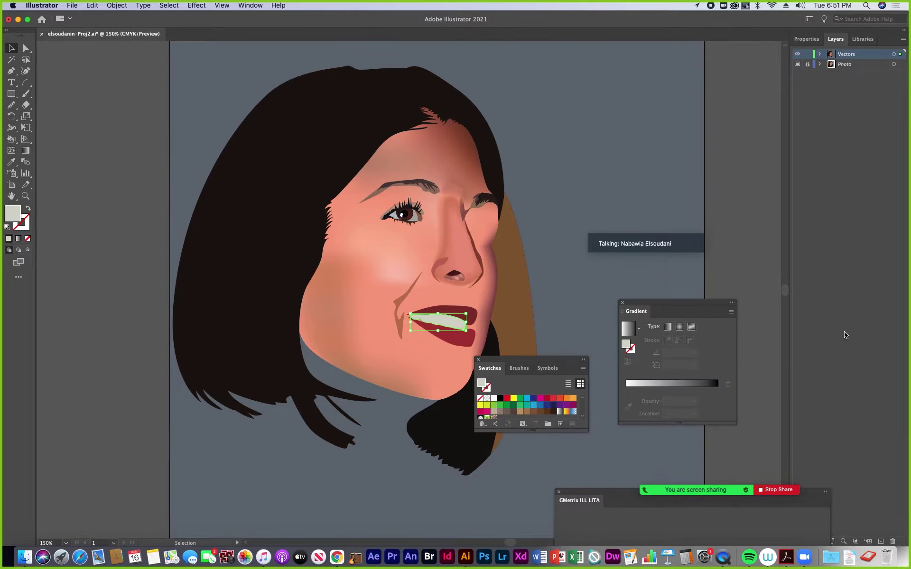
pyautogui.moveTo(627, 508); pyautogui.dragTo(628, 508)
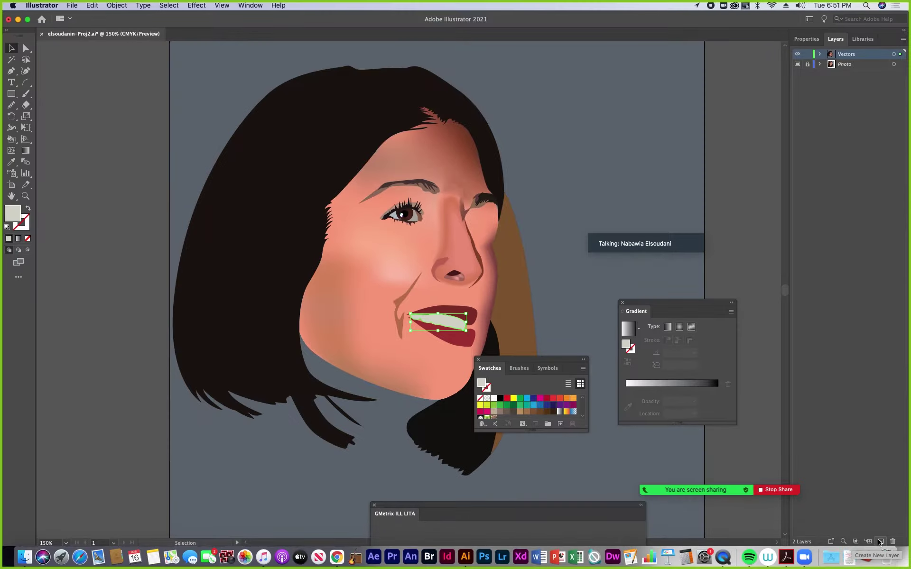
pyautogui.click(903, 42)
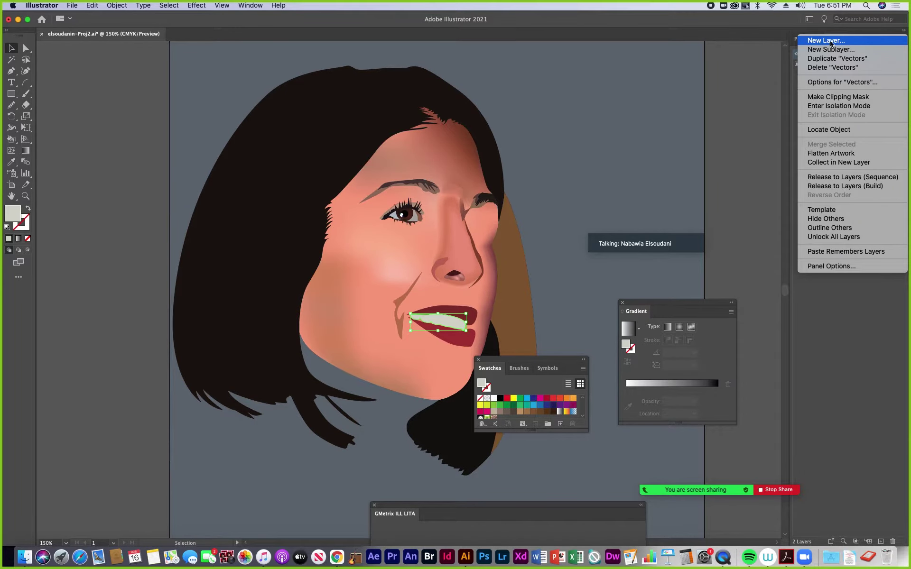
pyautogui.click(904, 44)
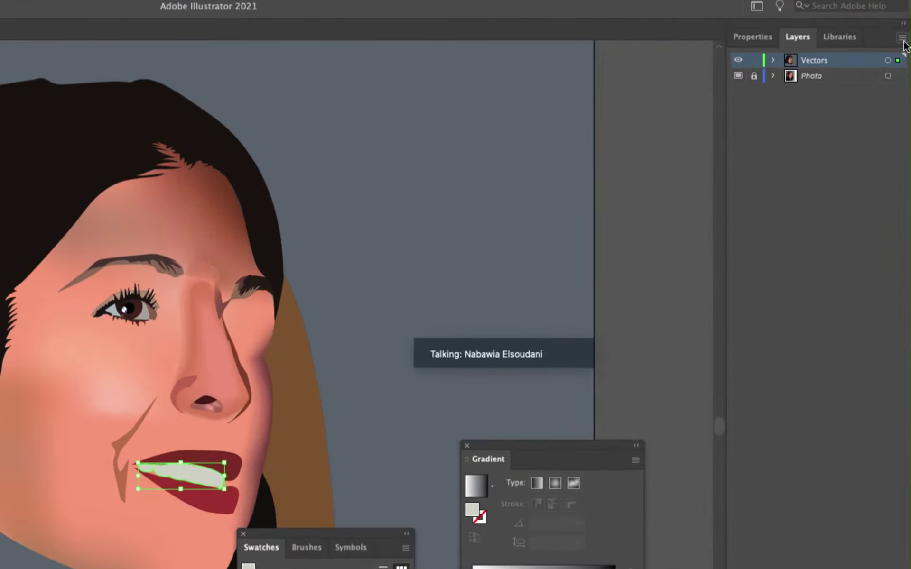
pyautogui.click(903, 43)
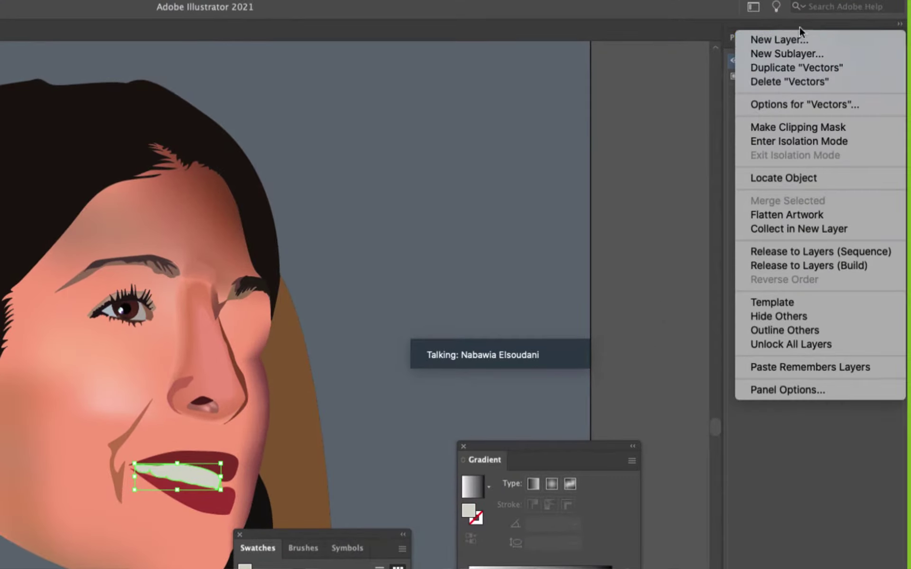
pyautogui.click(718, 23)
# - Create a new layer named Background
pyautogui.click(898, 42)
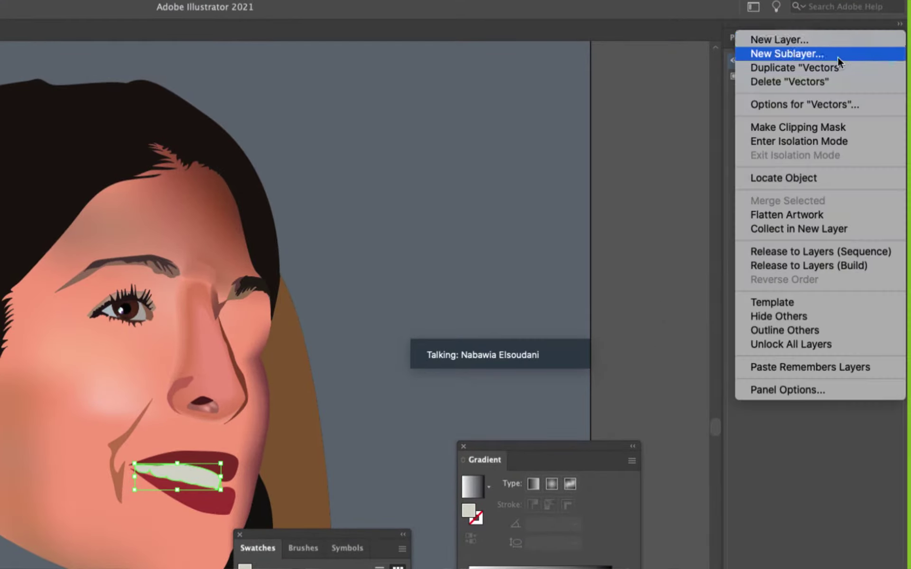
pyautogui.click(790, 40)
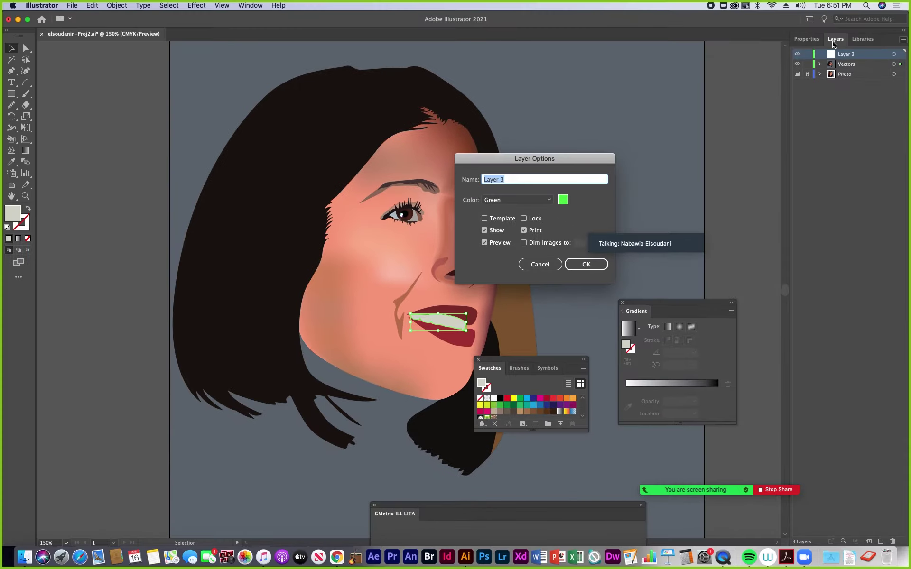
pyautogui.moveTo(530, 168); pyautogui.dragTo(644, 145)
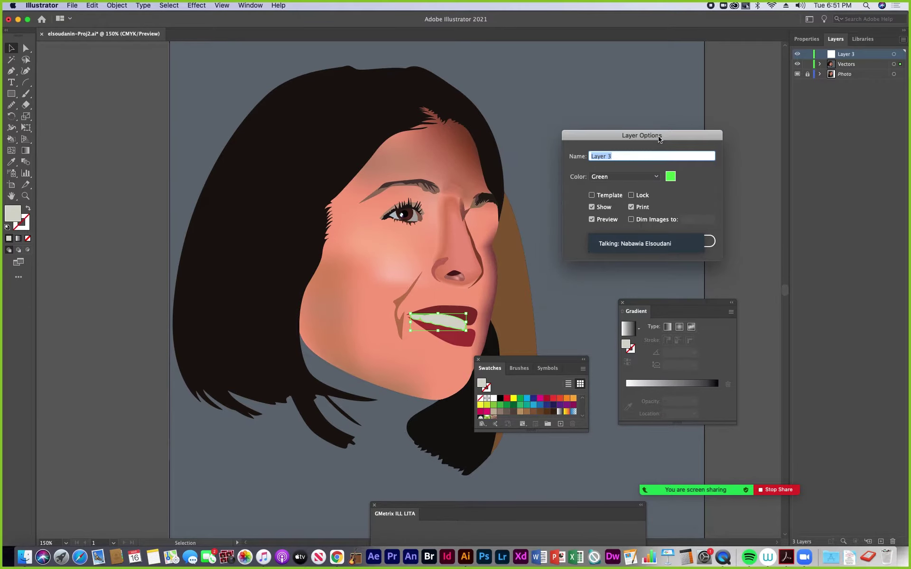
pyautogui.write('Background')
pyautogui.moveTo(671, 229); pyautogui.dragTo(628, 289)
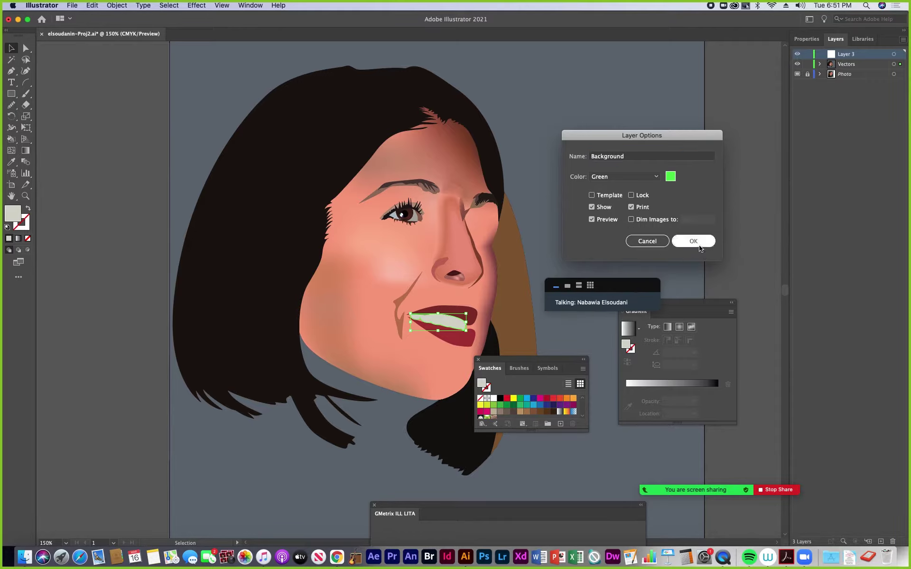
pyautogui.click(693, 242)
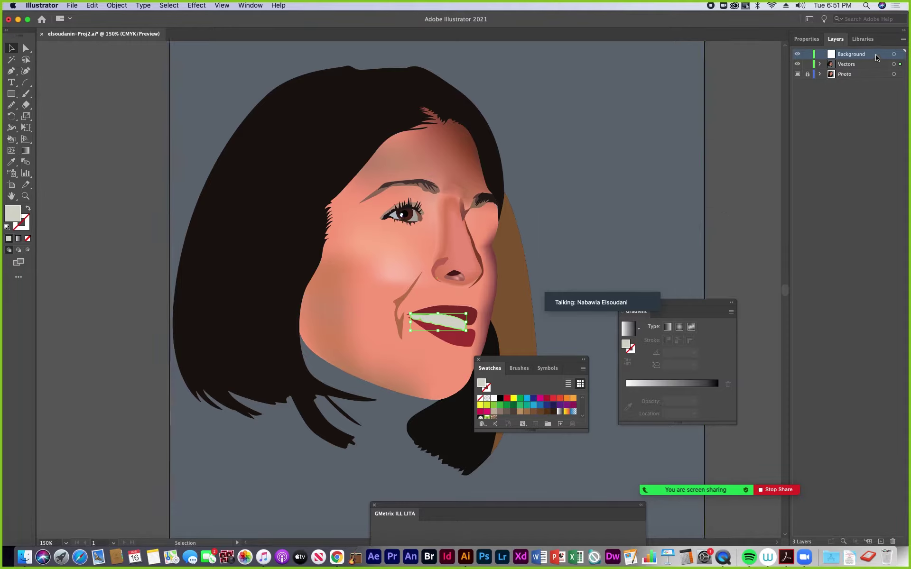
# - Place the Background layer between Vectors and Photo and set its layer color to Light Red
pyautogui.moveTo(875, 55); pyautogui.dragTo(877, 72)
pyautogui.doubleClick(879, 68)
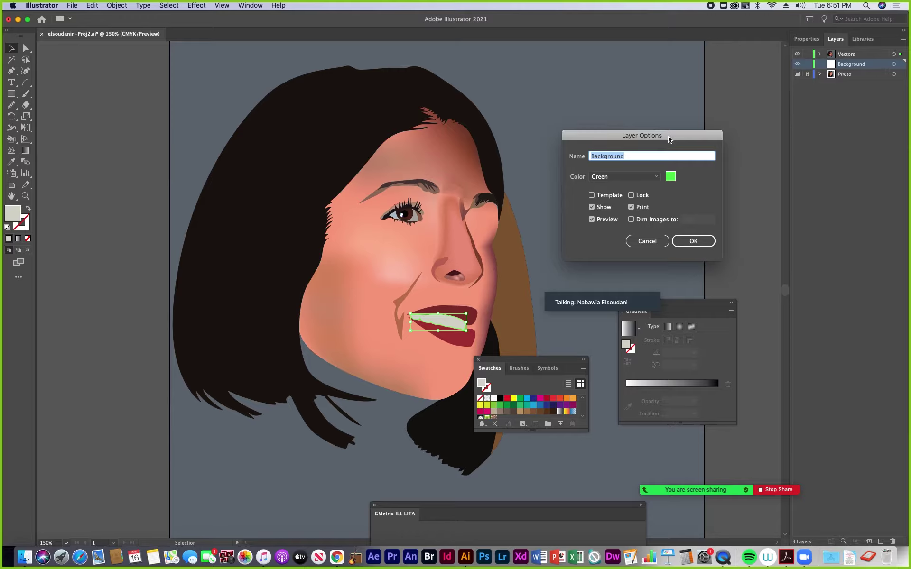
pyautogui.click(657, 178)
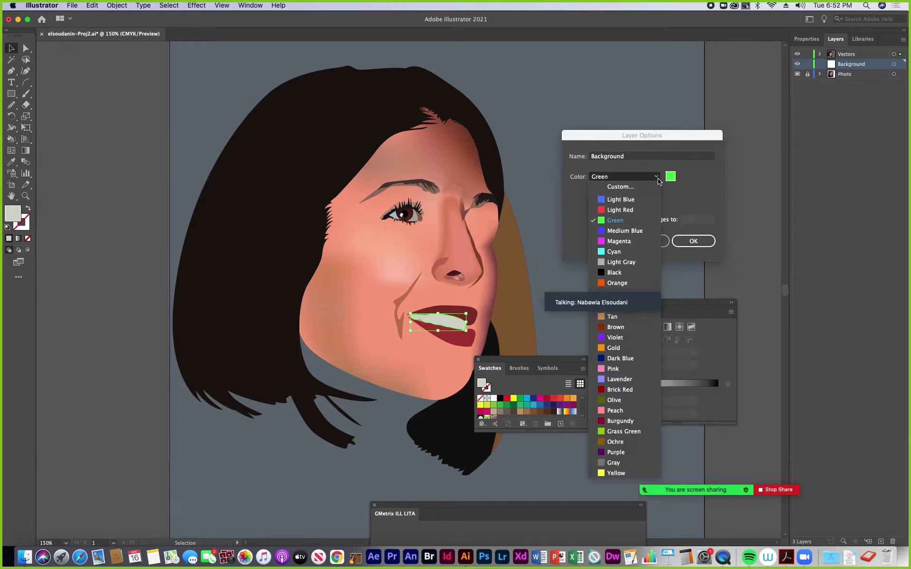
pyautogui.click(619, 212)
pyautogui.click(698, 242)
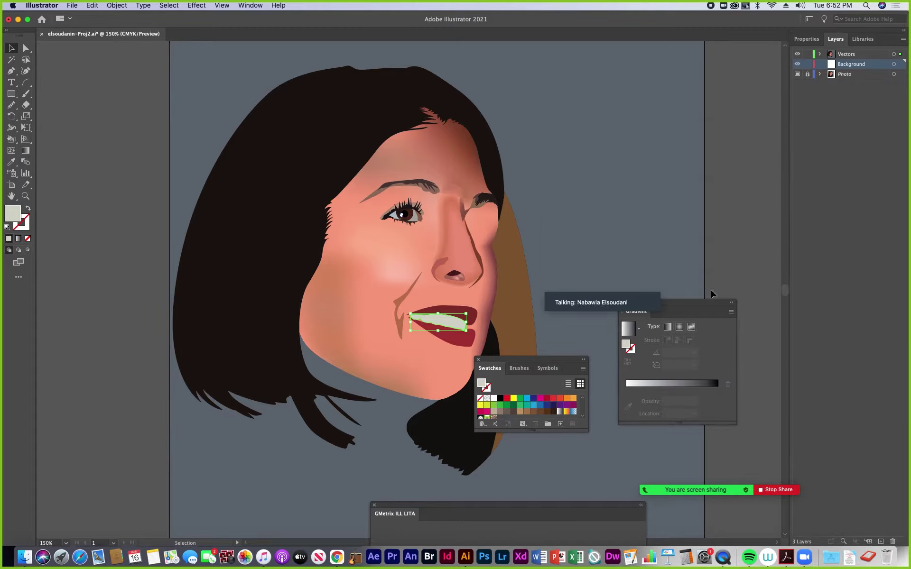
# - Move the Gradient panel aside and select the blue-grey background square, showing the full artboard at 66.67% zoom
pyautogui.moveTo(705, 303); pyautogui.dragTo(747, 358)
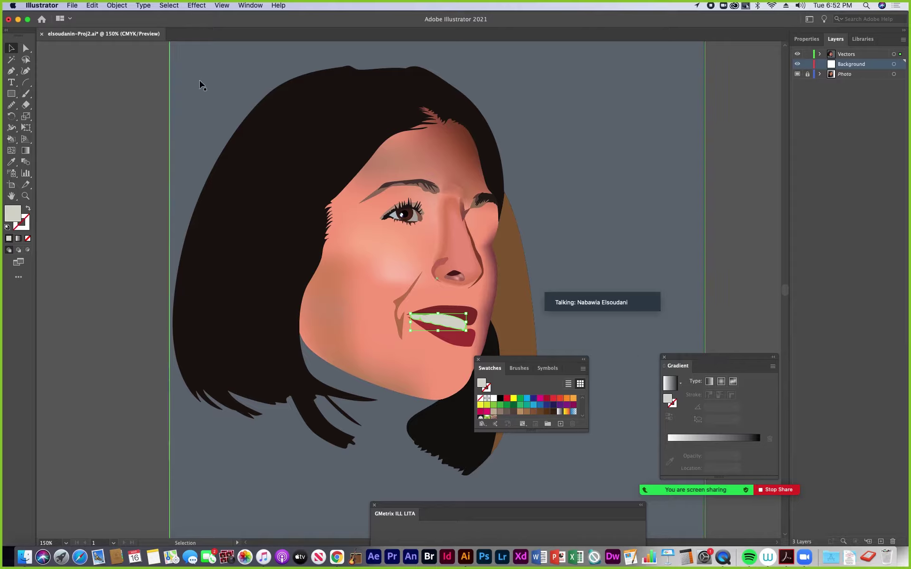
pyautogui.click(593, 98)
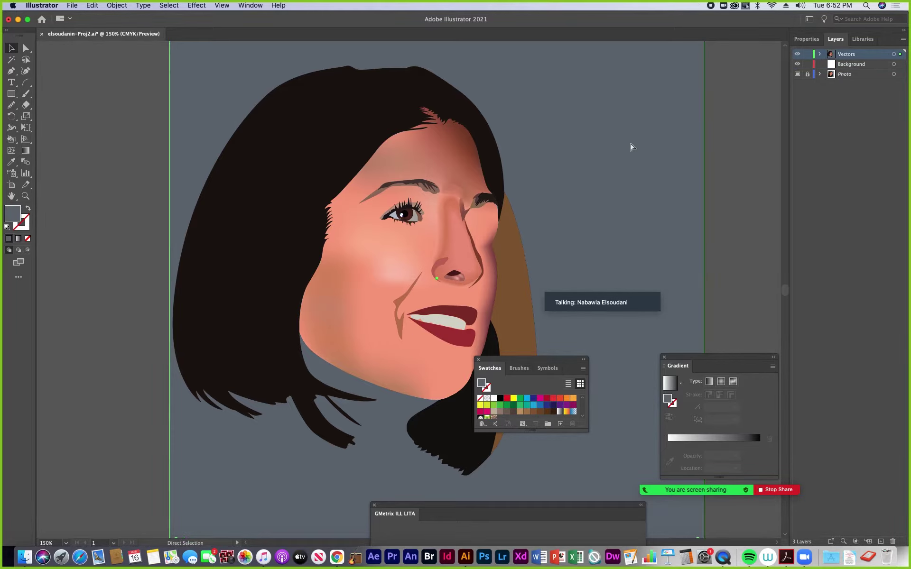
pyautogui.press('super+minus')
pyautogui.press('super+minus')
pyautogui.scroll(-5, 535, 195)
pyautogui.hscroll(2, 548, 118)
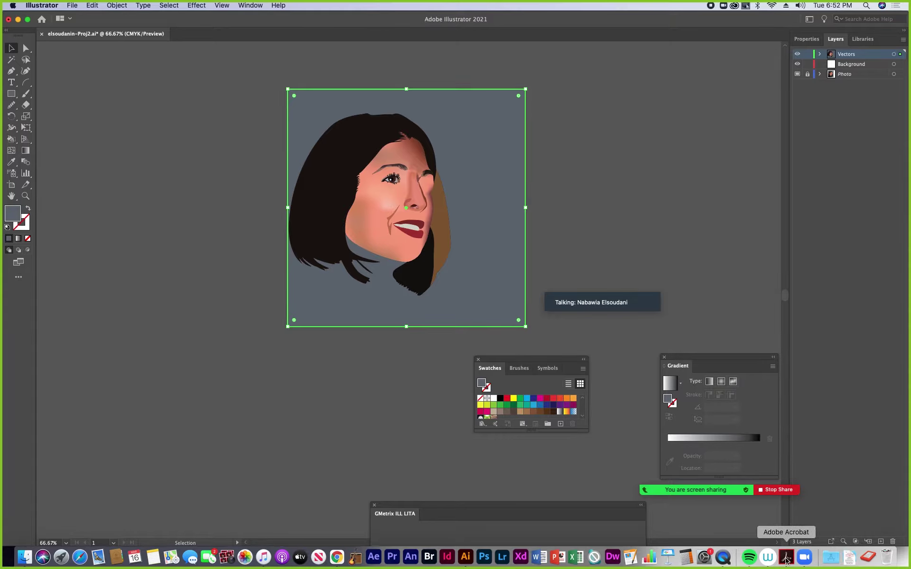
# - Review the layer-organizing methods in the assignment PDF in Acrobat and return to Illustrator
pyautogui.click(786, 558)
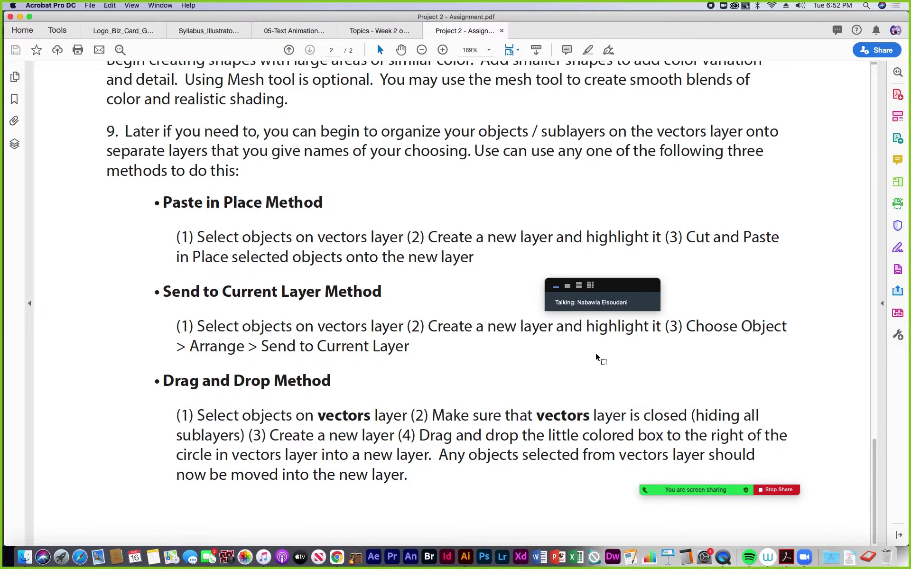
pyautogui.click(465, 559)
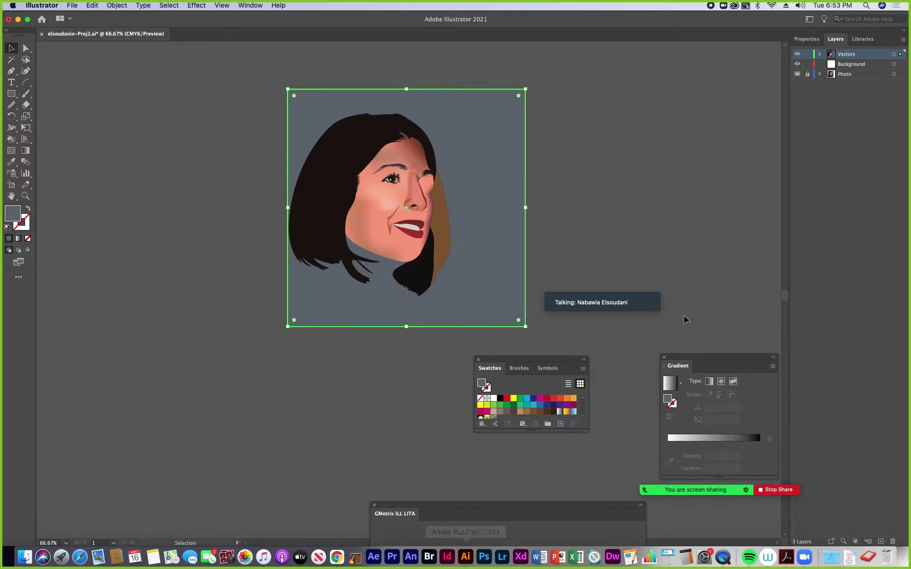
# - Set the Layers panel's row size to Large and widen the panel to show more of the layer rows
pyautogui.click(869, 68)
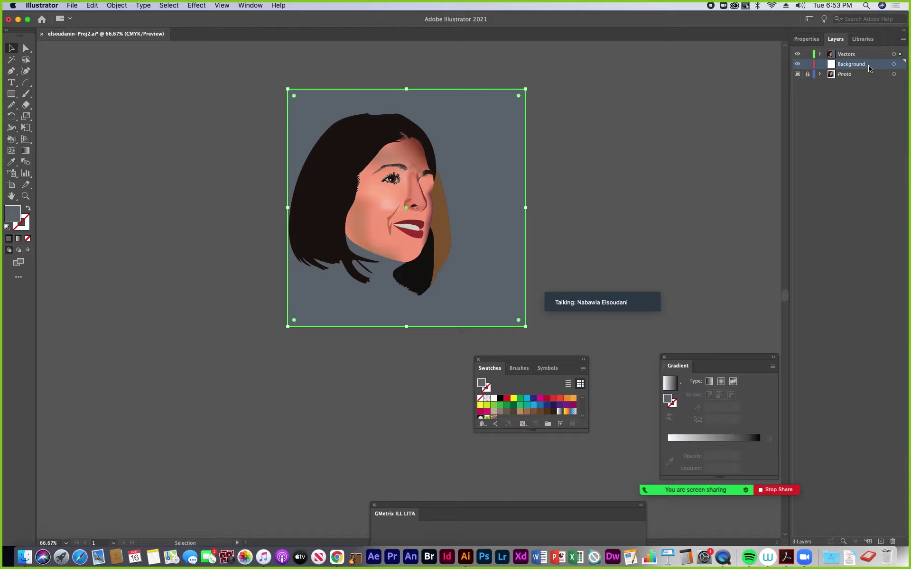
pyautogui.click(904, 42)
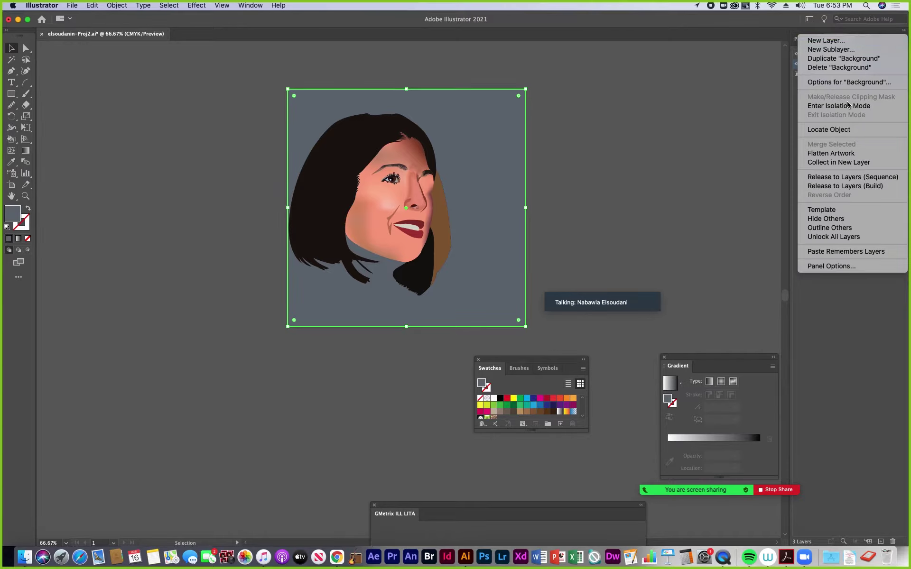
pyautogui.click(831, 266)
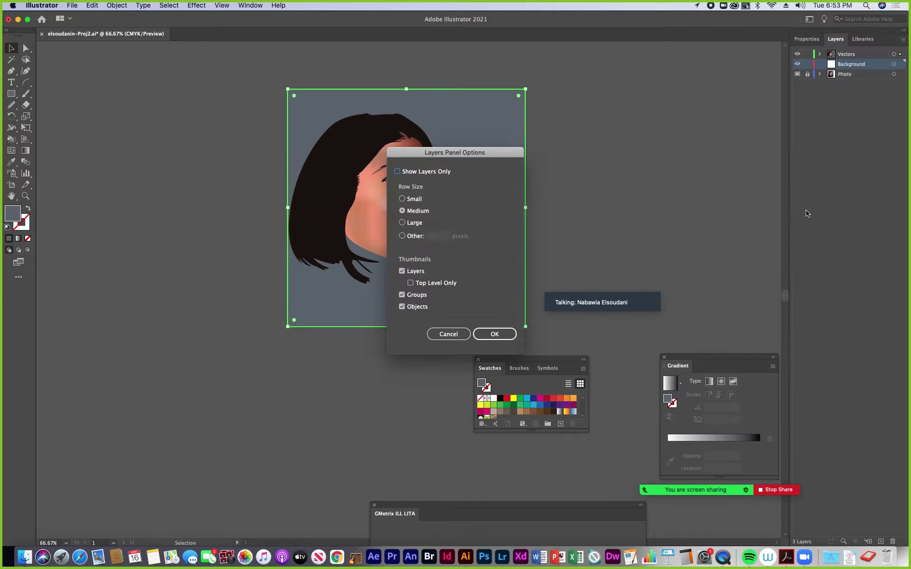
pyautogui.click(402, 223)
pyautogui.click(492, 334)
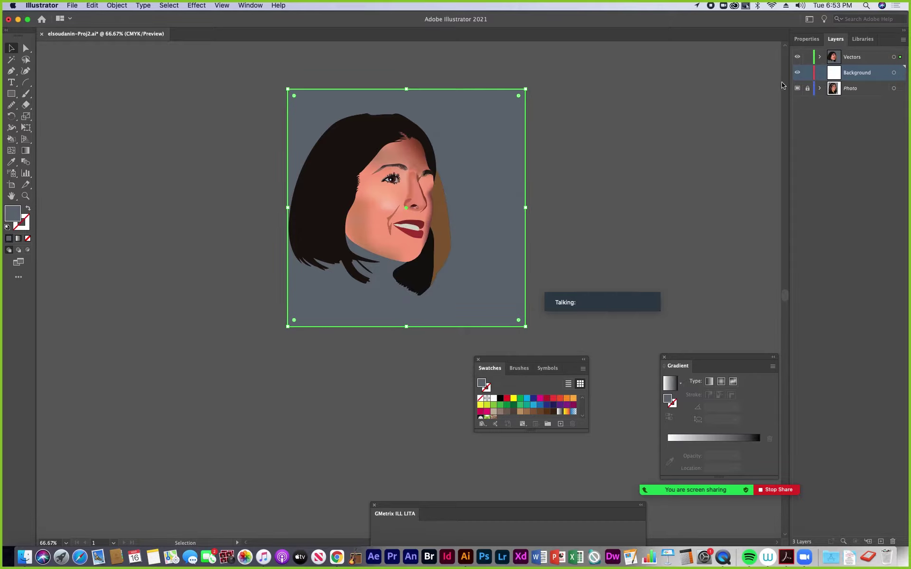
pyautogui.moveTo(789, 85); pyautogui.dragTo(716, 89)
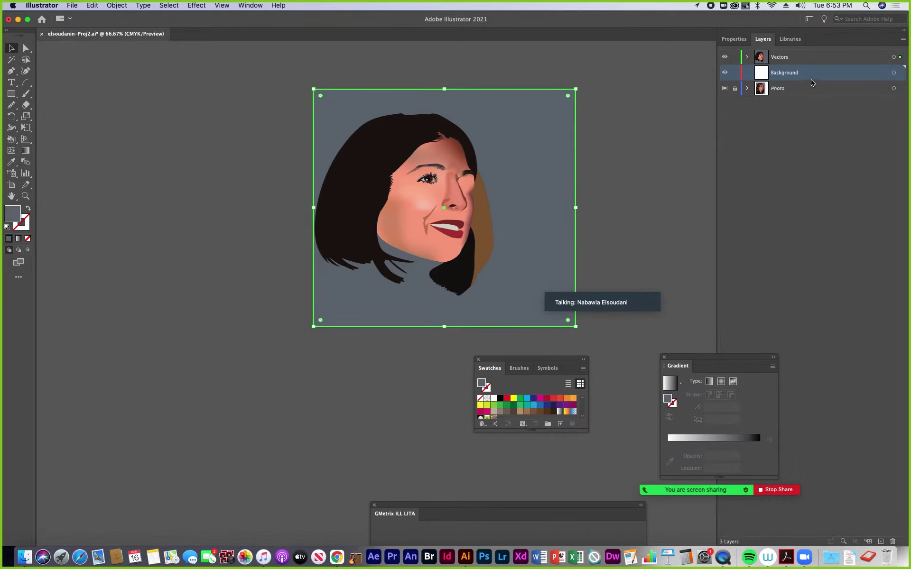
pyautogui.moveTo(716, 101); pyautogui.dragTo(739, 105)
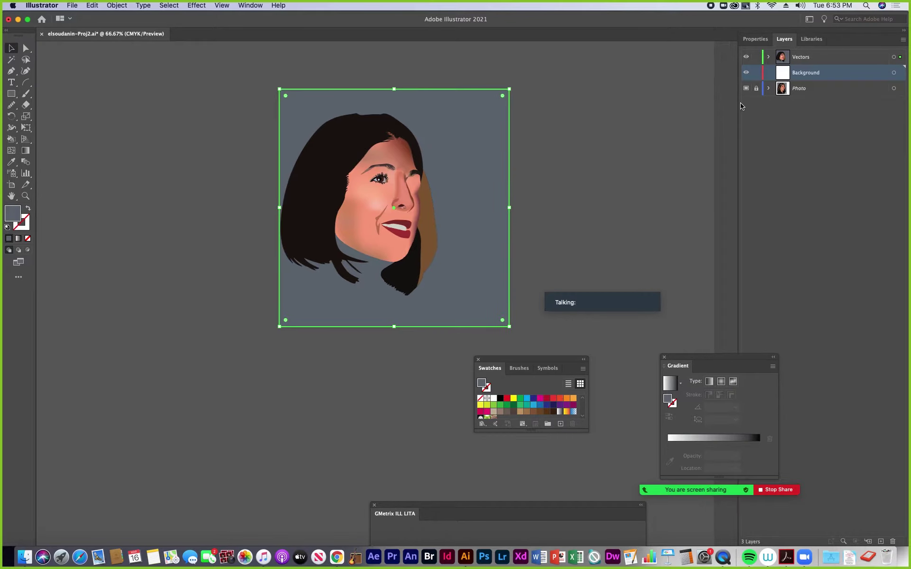
# - Review the Paste in Place method in the assignment PDF in Acrobat, return to Illustrator and look over its Cut and Paste in Place commands
pyautogui.click(786, 557)
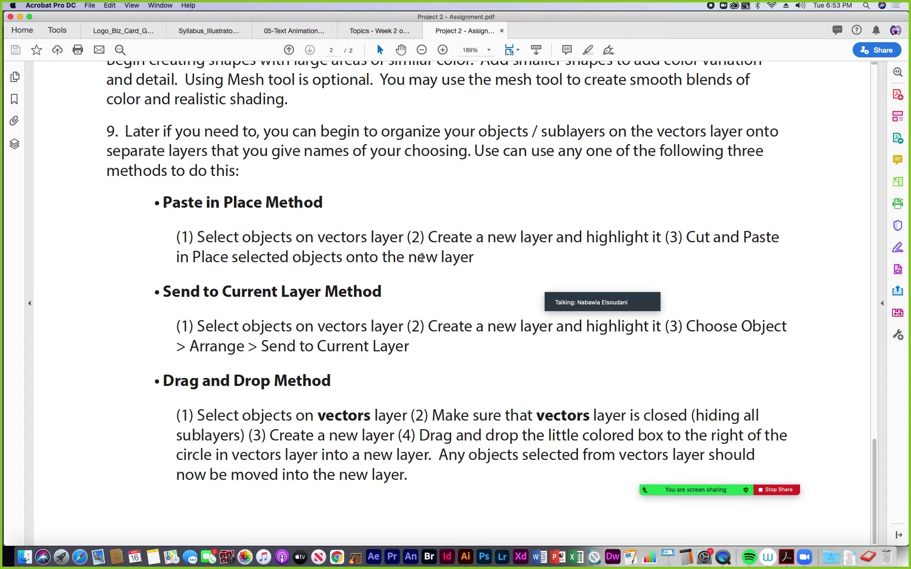
pyautogui.click(461, 560)
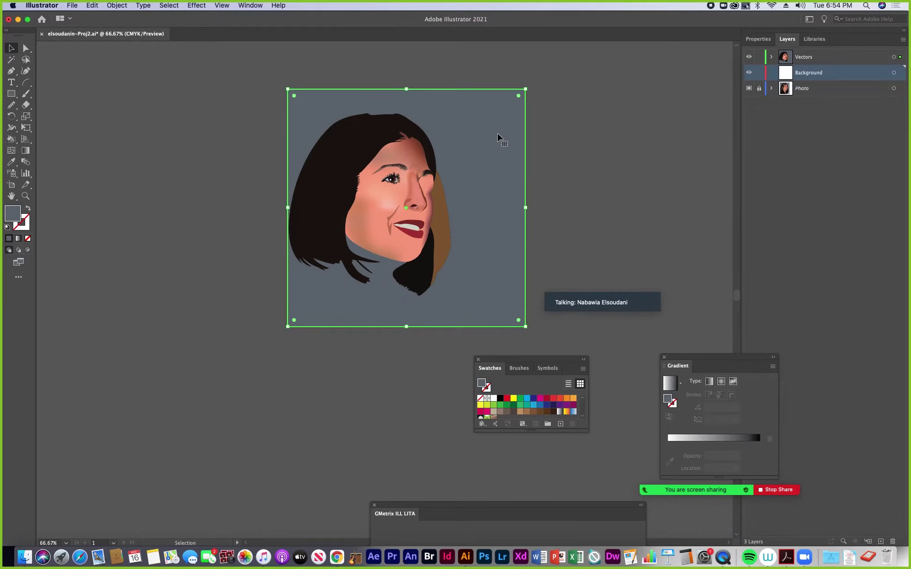
pyautogui.click(588, 285)
pyautogui.moveTo(588, 285); pyautogui.dragTo(641, 244)
pyautogui.press('a')
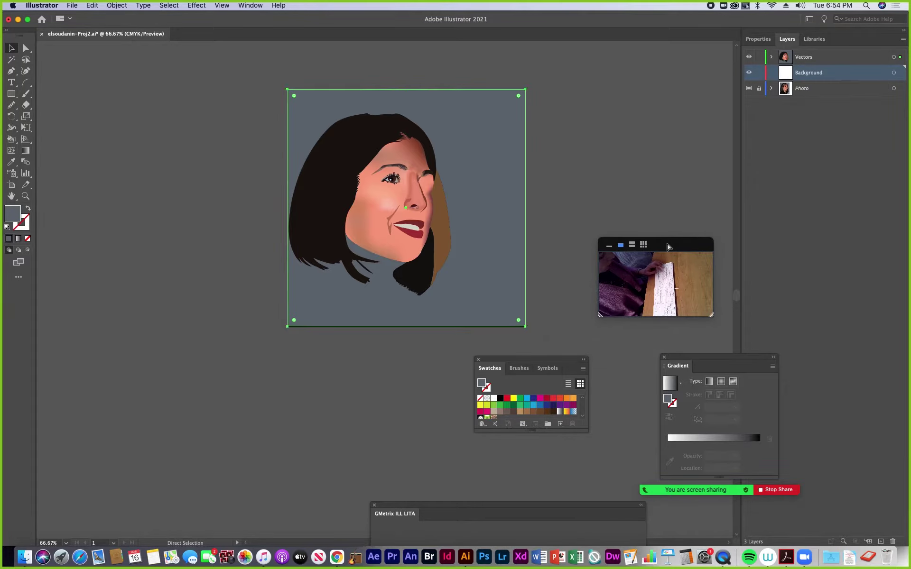
pyautogui.press('v')
pyautogui.click(91, 6)
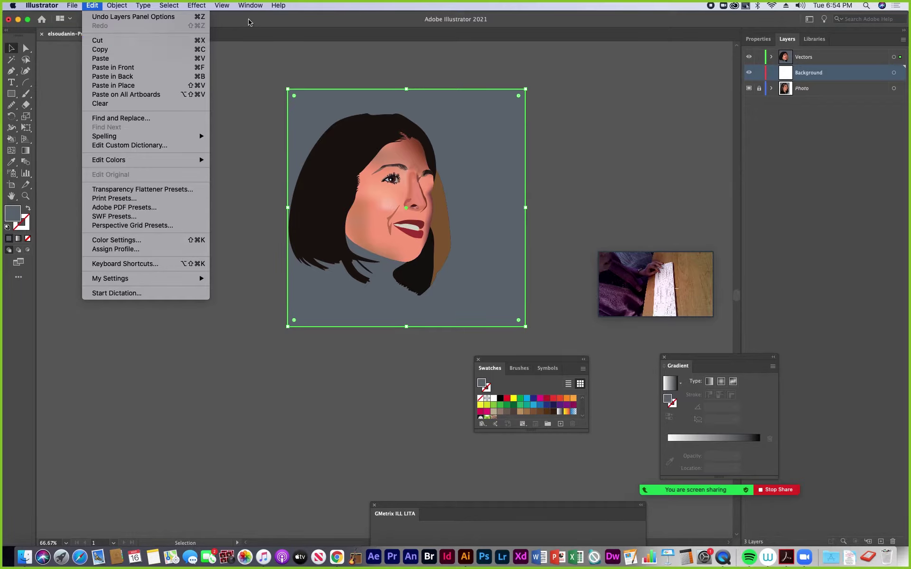
pyautogui.click(438, 32)
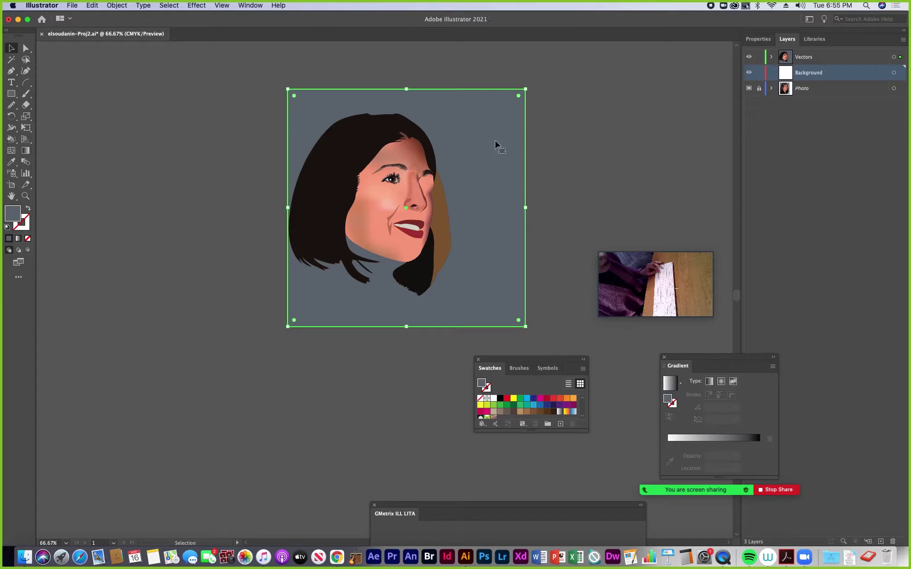
# - Cut the blue-grey background square from the Vectors layer and hide the Photo layer
pyautogui.press('a')
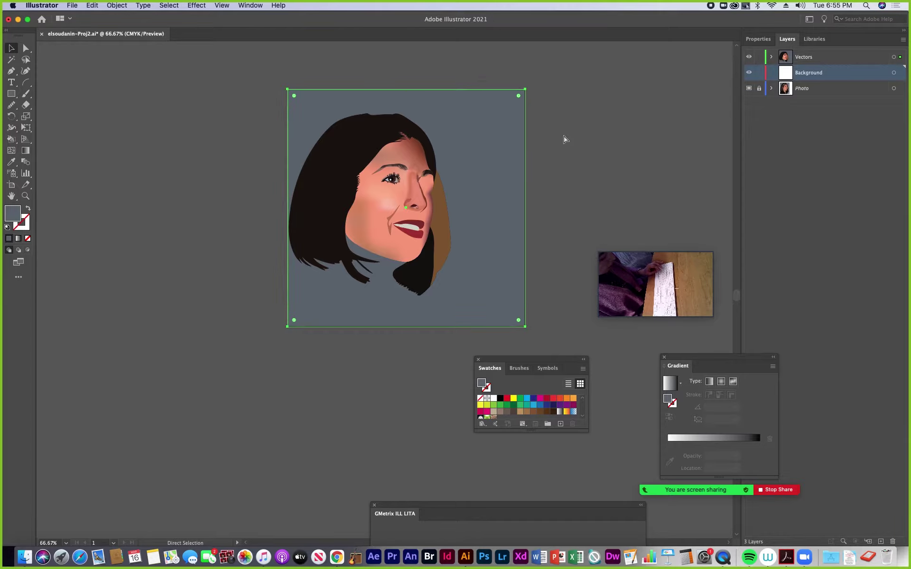
pyautogui.press('Delete')
pyautogui.press('v')
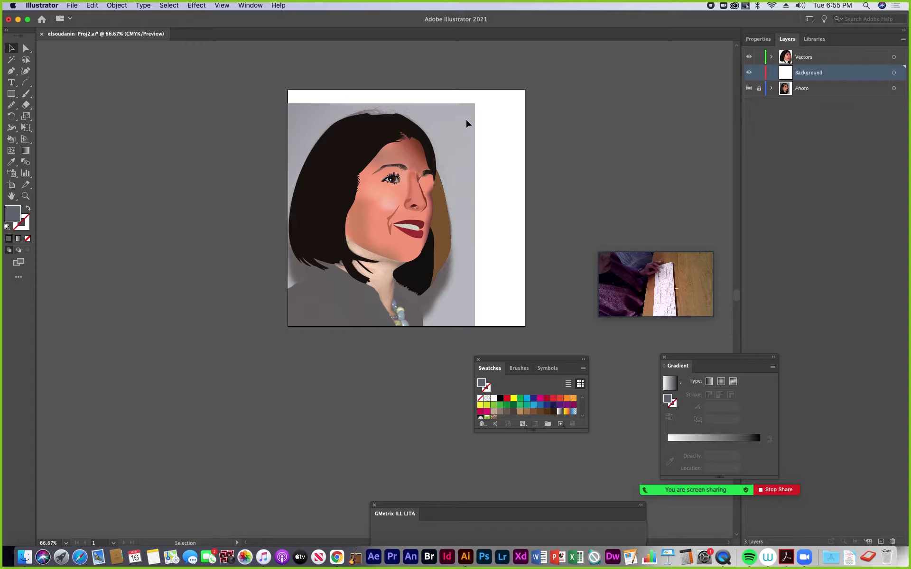
pyautogui.click(749, 89)
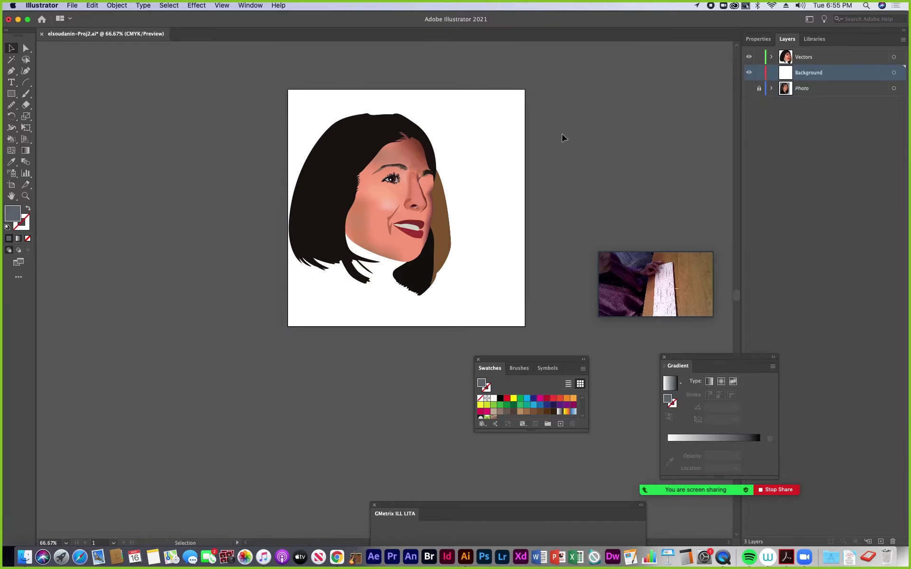
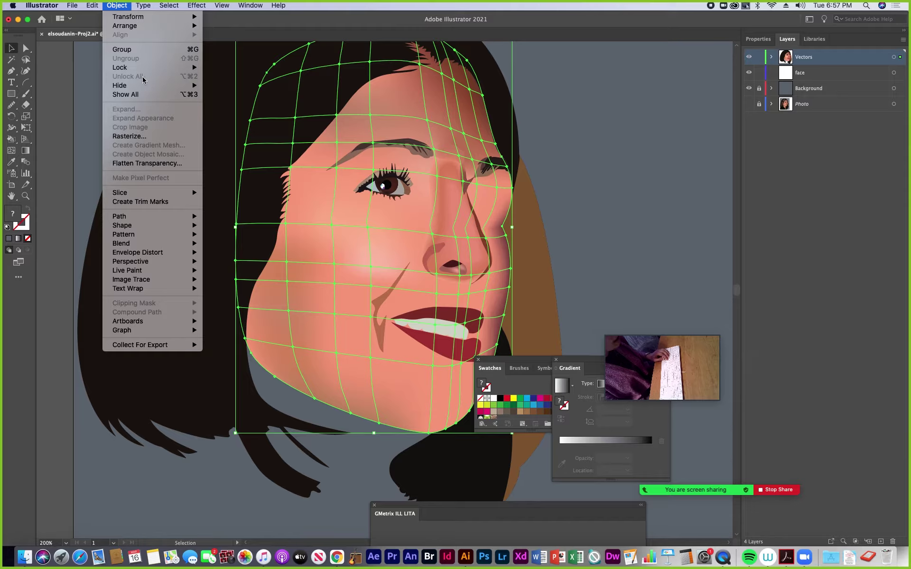
# - Move the Swatches panel off the face and select the smile-line shape together with the face mesh
pyautogui.click(240, 46)
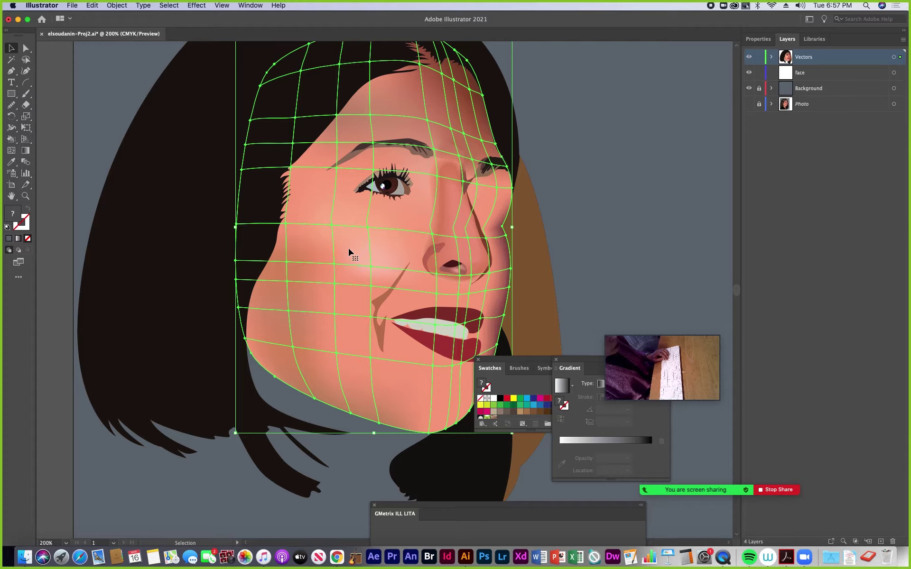
pyautogui.click(376, 306)
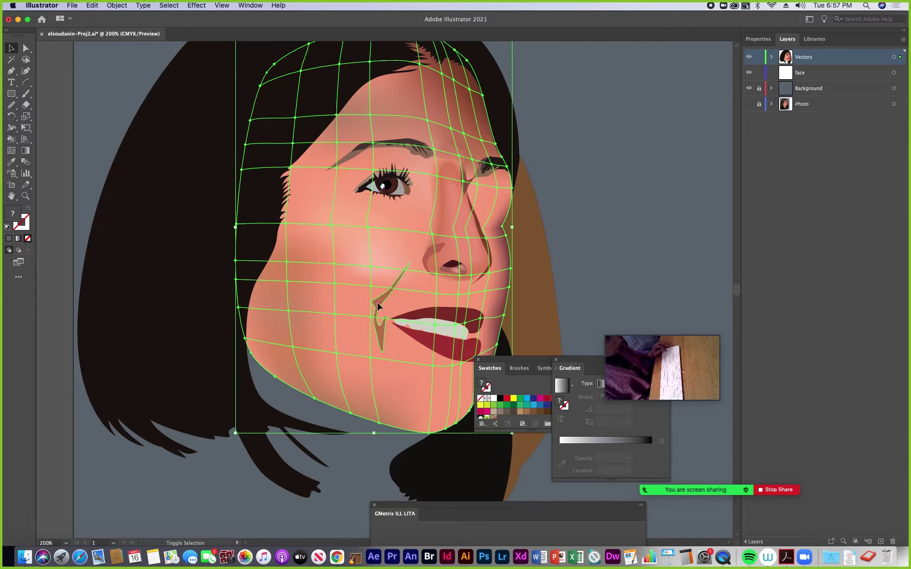
pyautogui.click(541, 351)
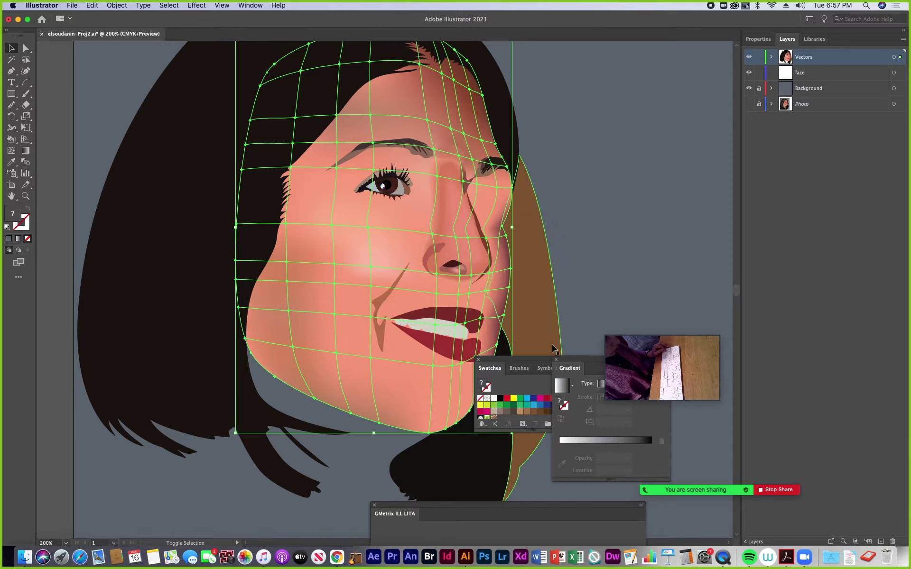
pyautogui.moveTo(537, 362); pyautogui.dragTo(679, 262)
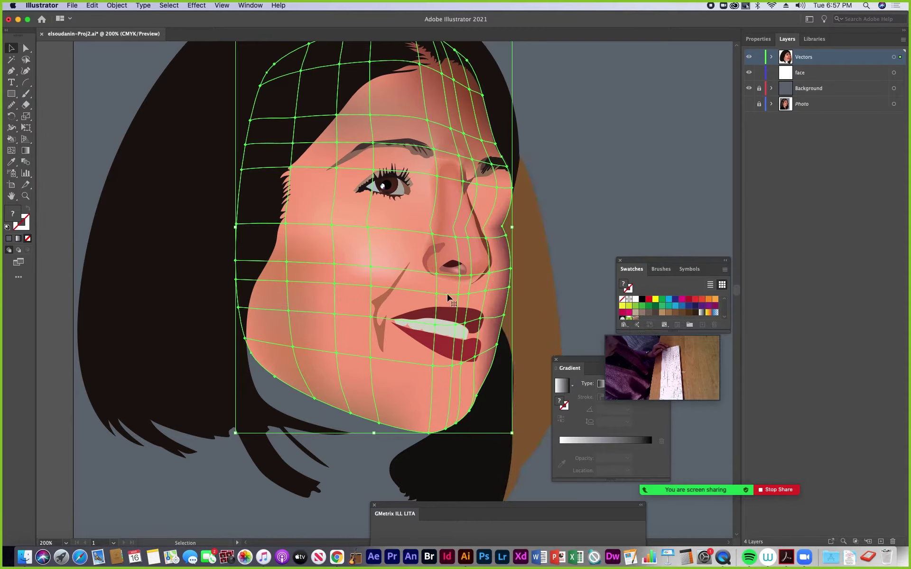
pyautogui.click(384, 305)
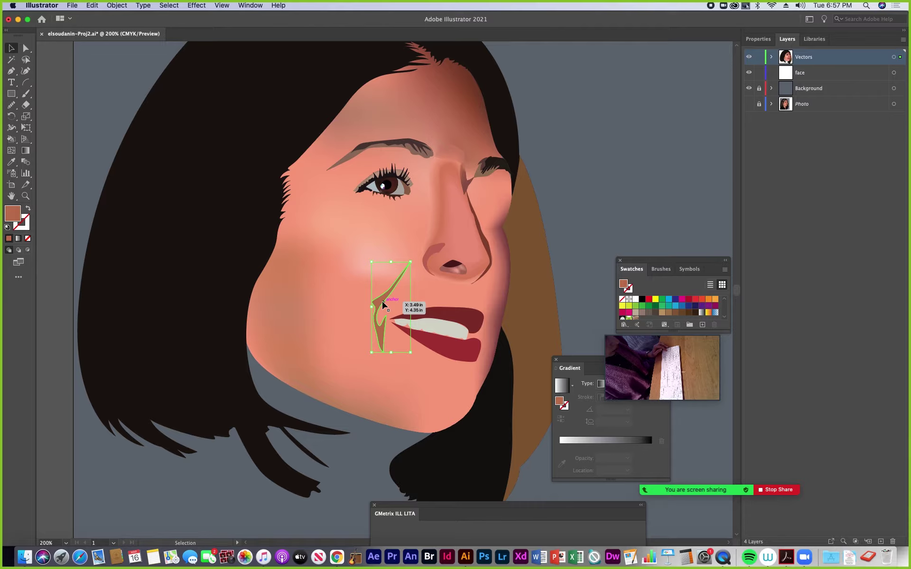
pyautogui.click(322, 281)
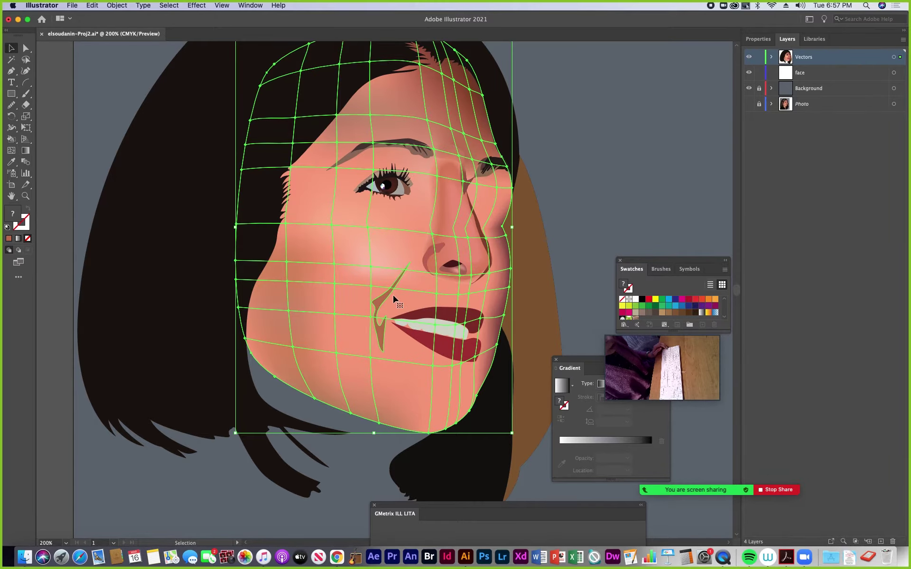
# - Expand the Vectors layer to check which sublayers are selected, collapse it again and make the face layer active
pyautogui.click(771, 58)
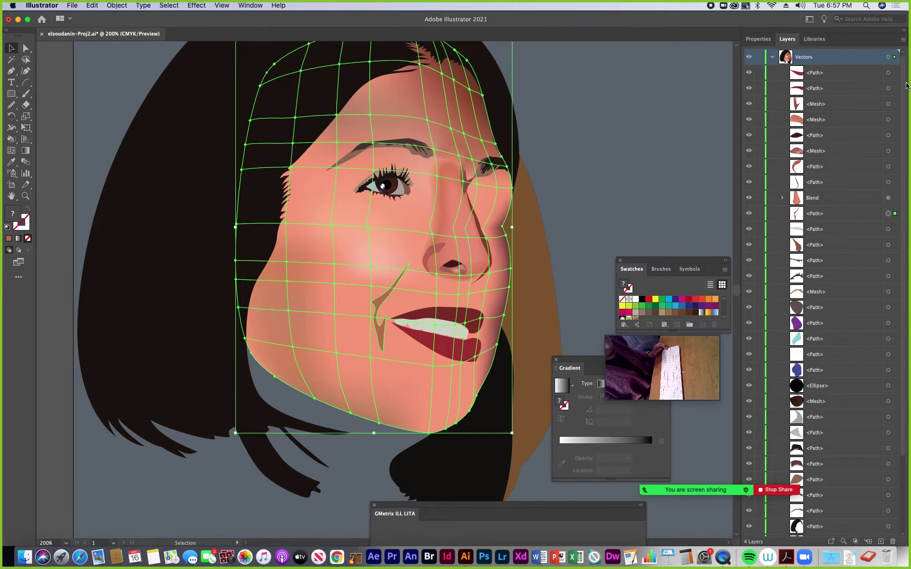
pyautogui.scroll(-3, 904, 139)
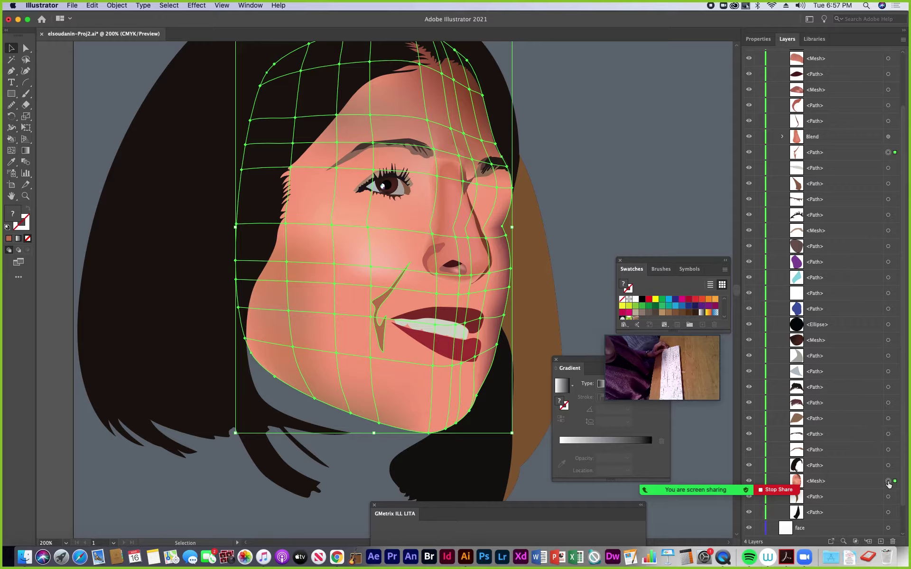
pyautogui.scroll(3, 903, 469)
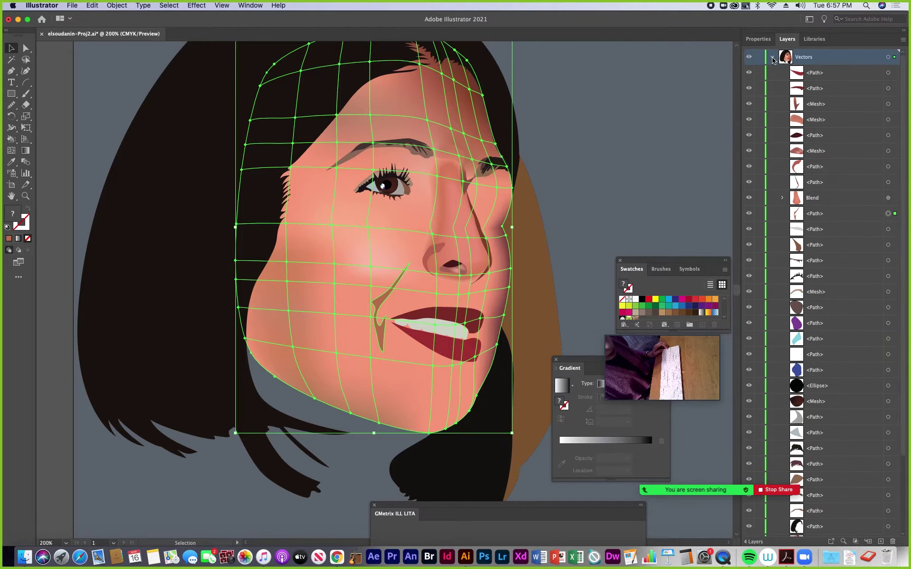
pyautogui.click(772, 58)
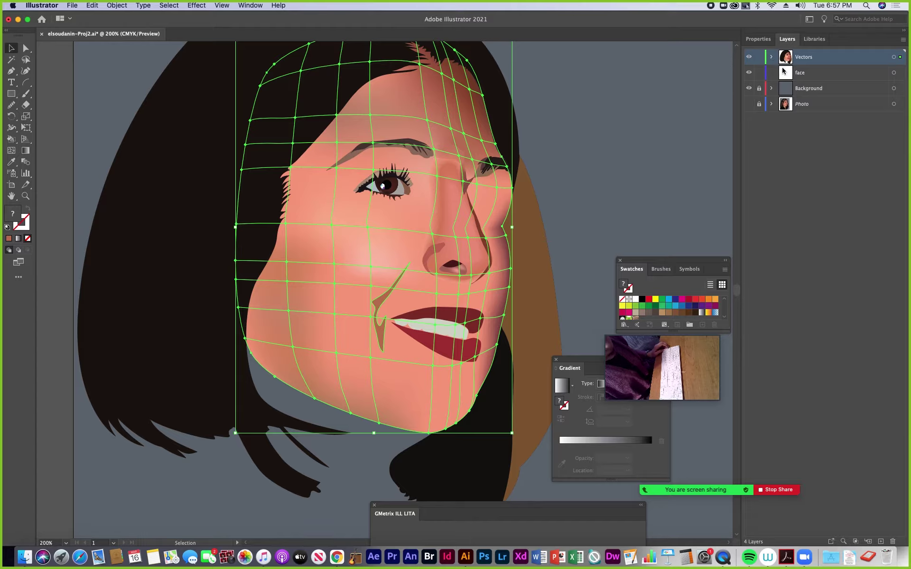
pyautogui.click(817, 74)
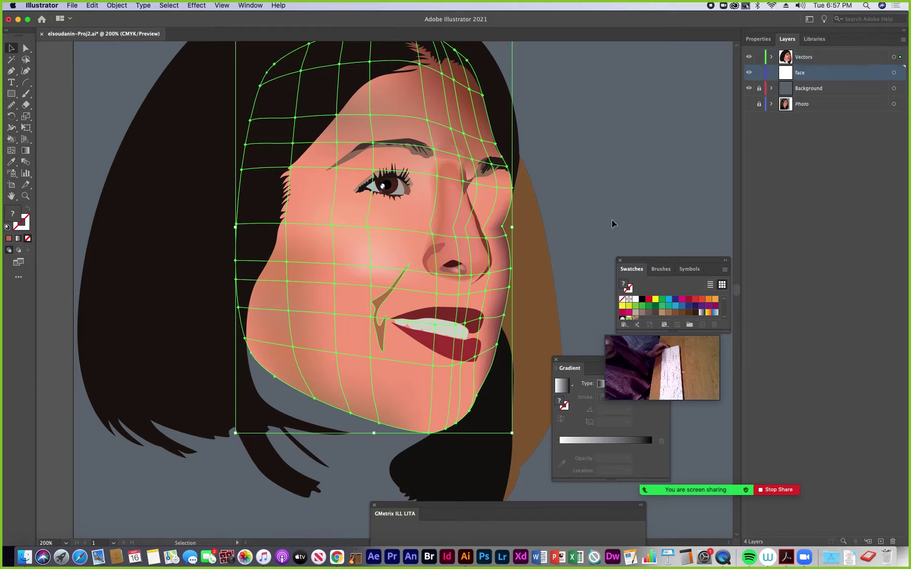
# - Review the Send to Current Layer method in the assignment PDF in Acrobat and return to Illustrator
pyautogui.moveTo(693, 517)
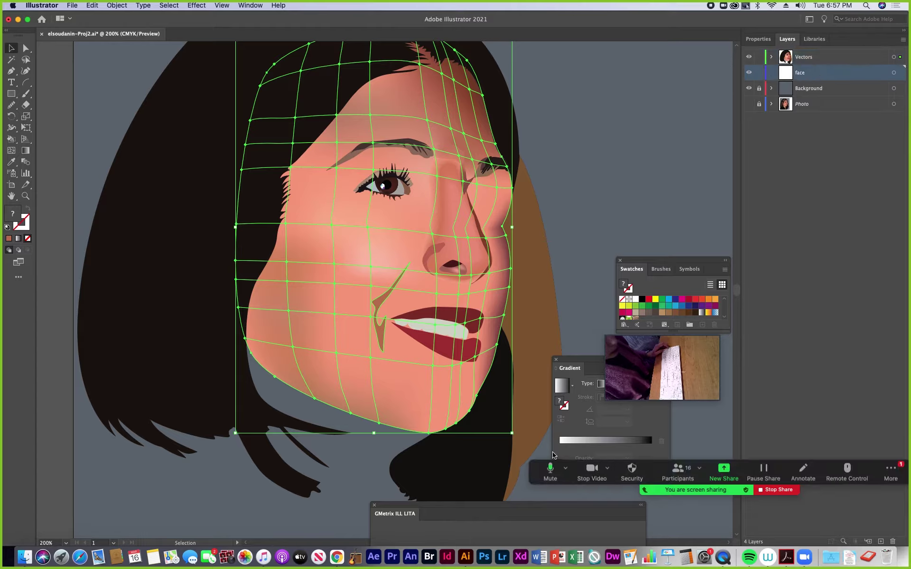
pyautogui.click(786, 563)
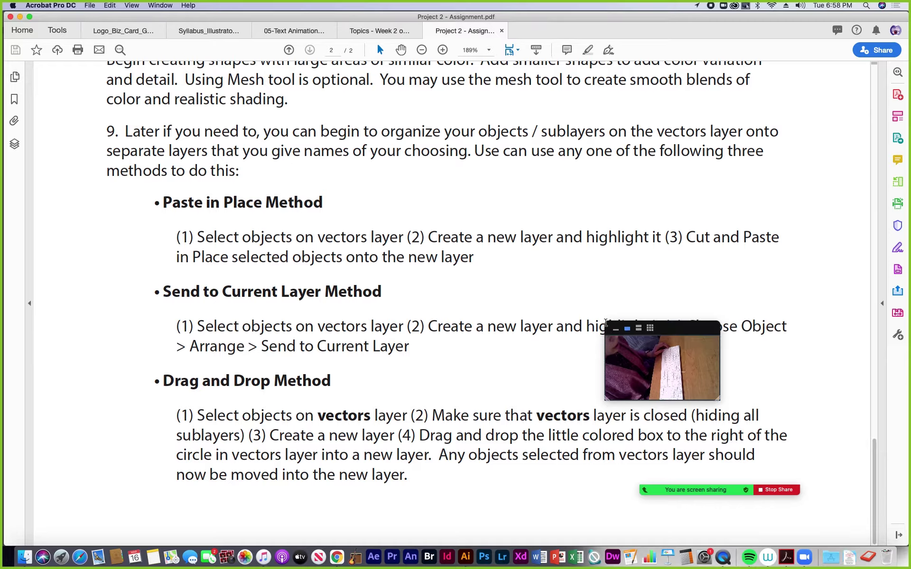
pyautogui.moveTo(665, 345); pyautogui.dragTo(800, 382)
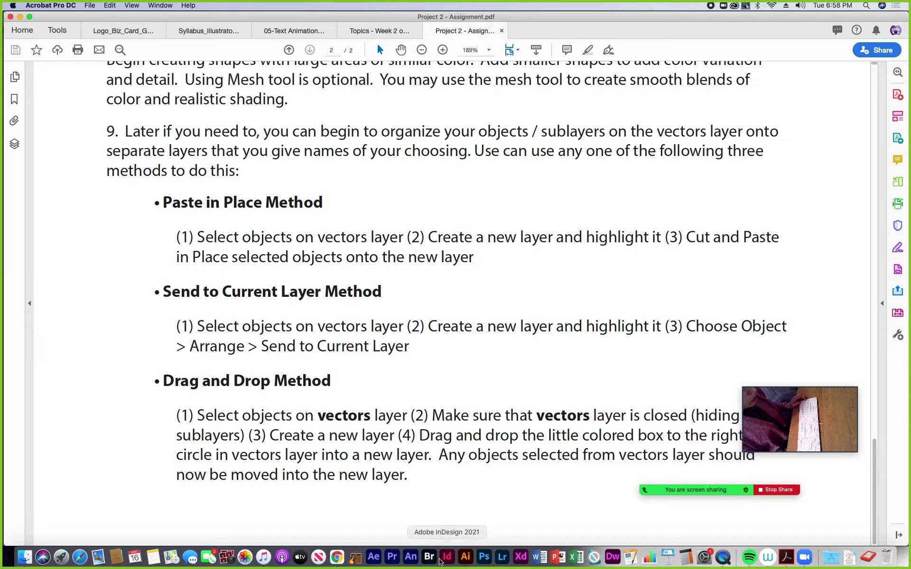
pyautogui.click(466, 559)
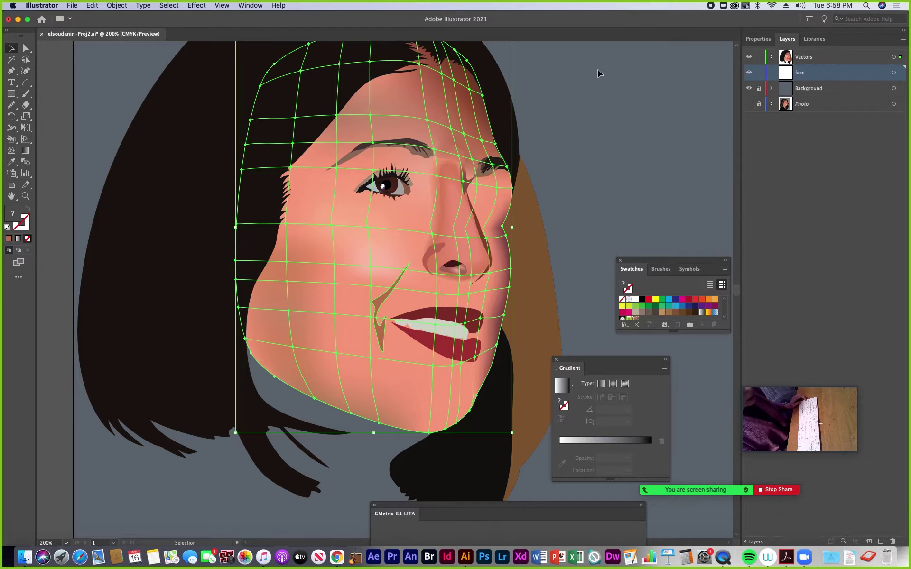
# - Send the selected face mesh and smile-line shape to the face layer with Send to Current Layer
pyautogui.click(117, 6)
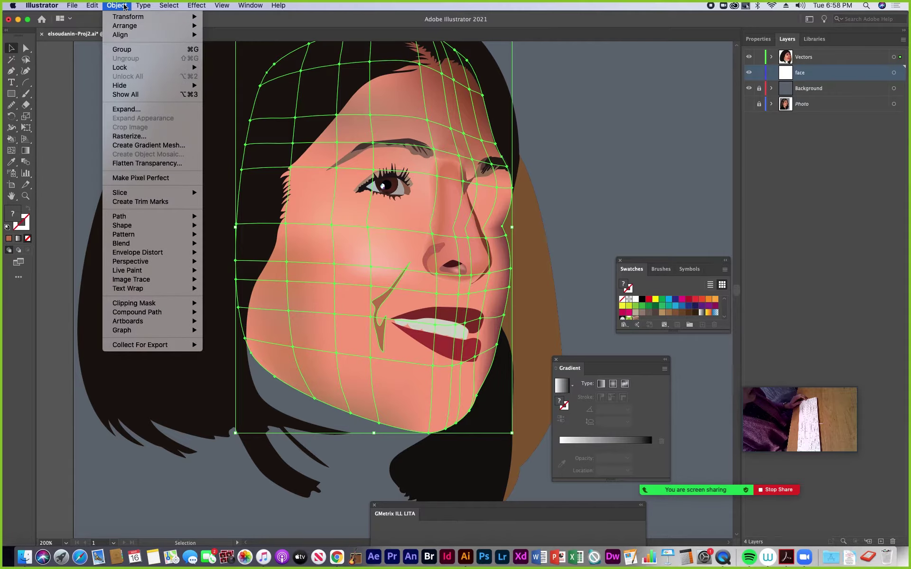
pyautogui.moveTo(127, 28)
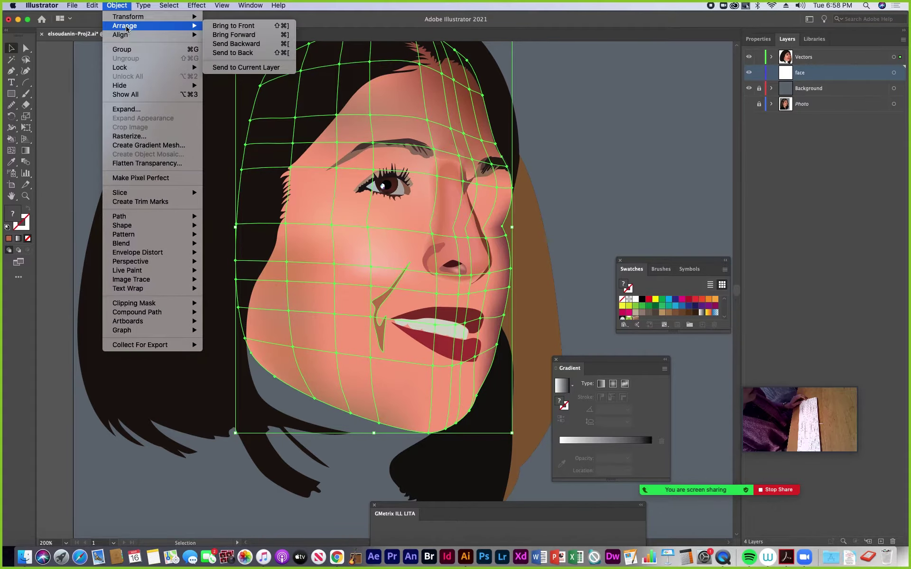
pyautogui.click(234, 68)
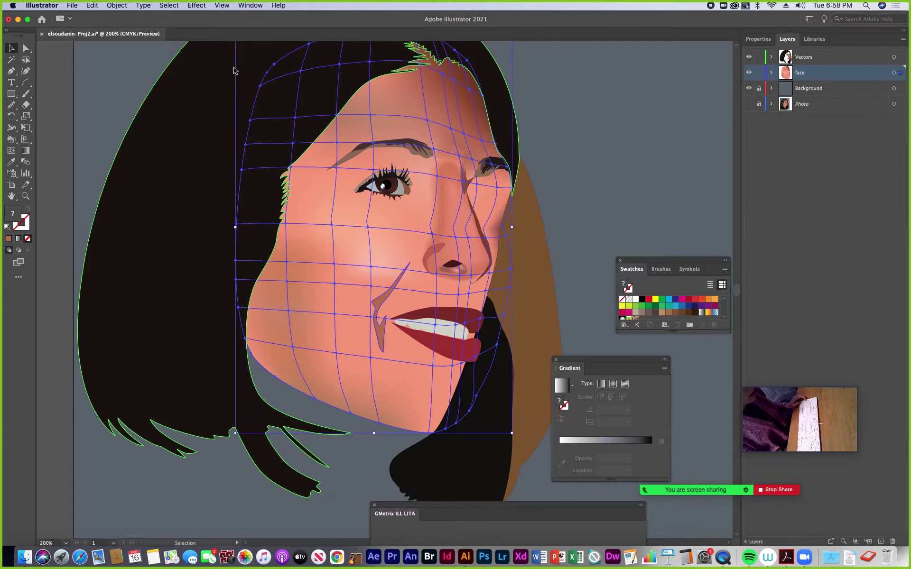
# - Select the brown hair shape beside the face and the large front hair shape in turn to examine how each overlaps the face
pyautogui.click(377, 275)
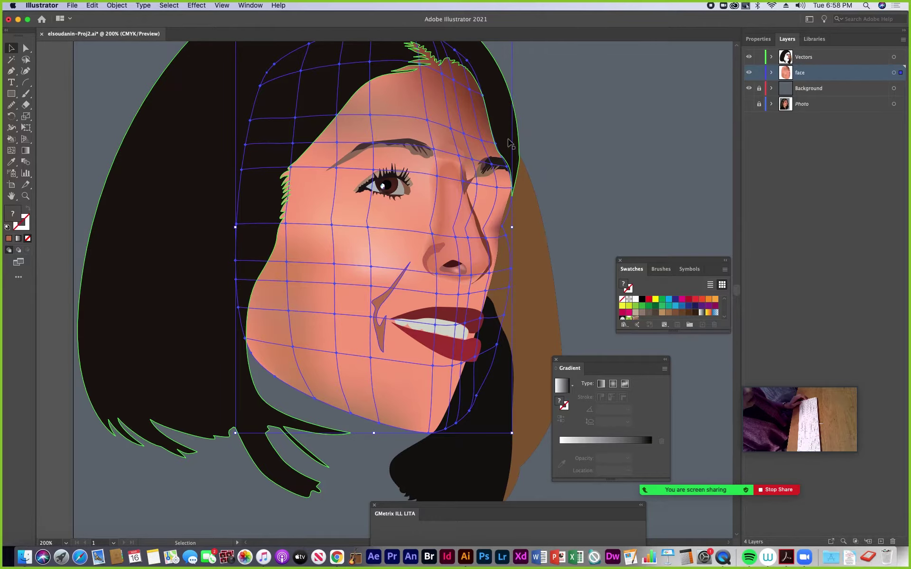
pyautogui.click(533, 253)
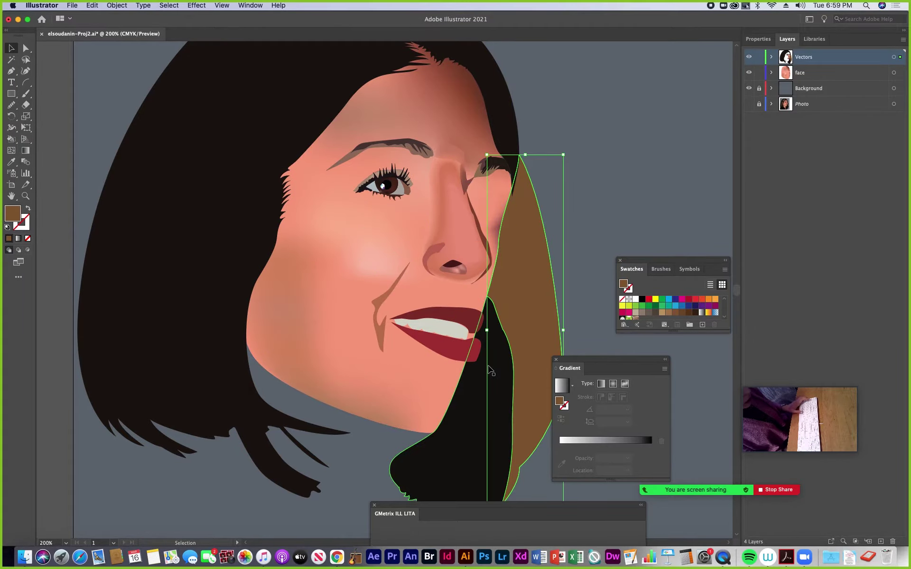
pyautogui.hscroll(5, 515, 356)
pyautogui.scroll(-2, 514, 357)
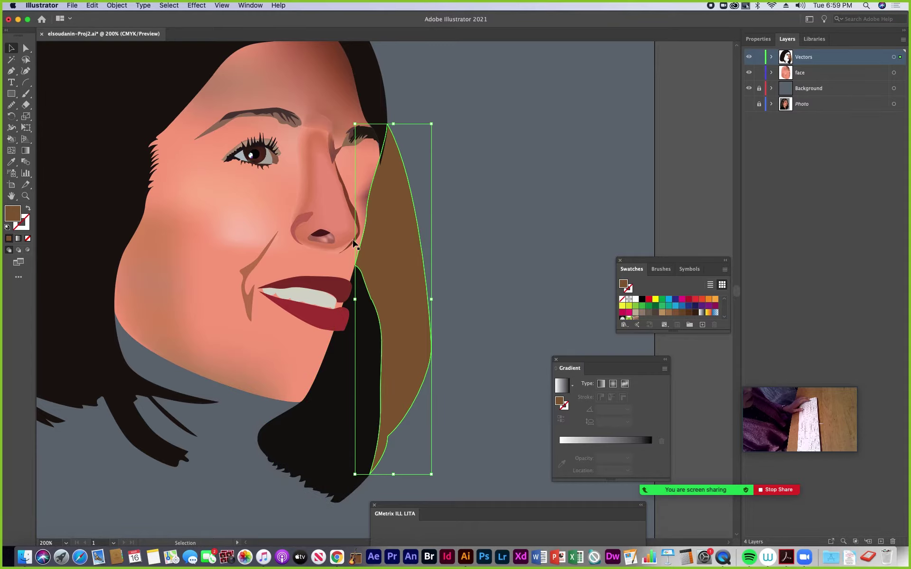
pyautogui.hscroll(-2, 393, 265)
pyautogui.scroll(-2, 393, 266)
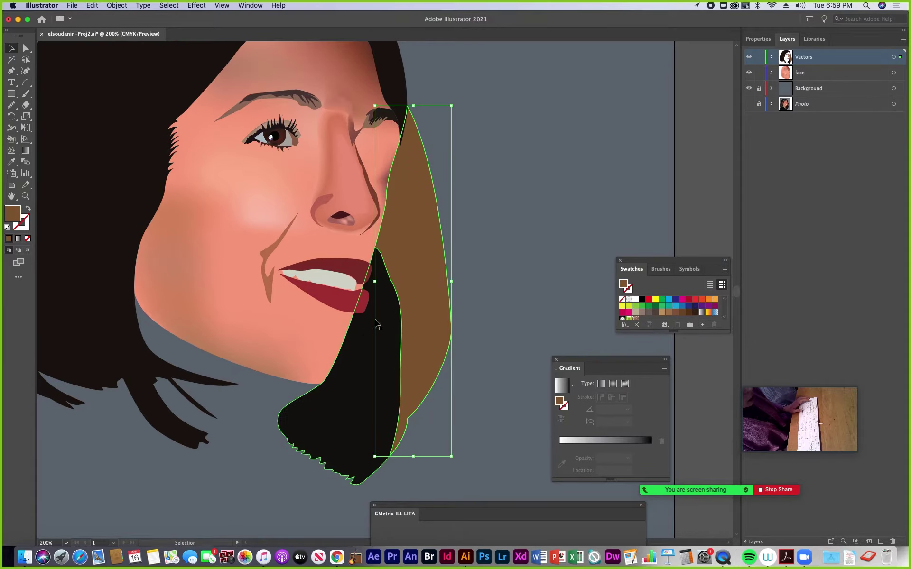
pyautogui.moveTo(259, 153); pyautogui.dragTo(412, 240)
pyautogui.click(319, 128)
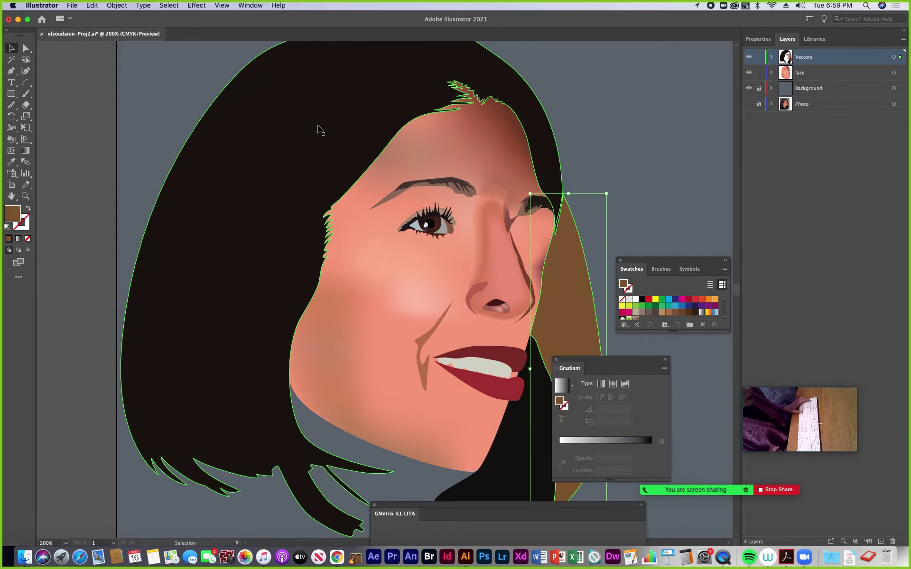
pyautogui.moveTo(509, 256); pyautogui.dragTo(359, 168)
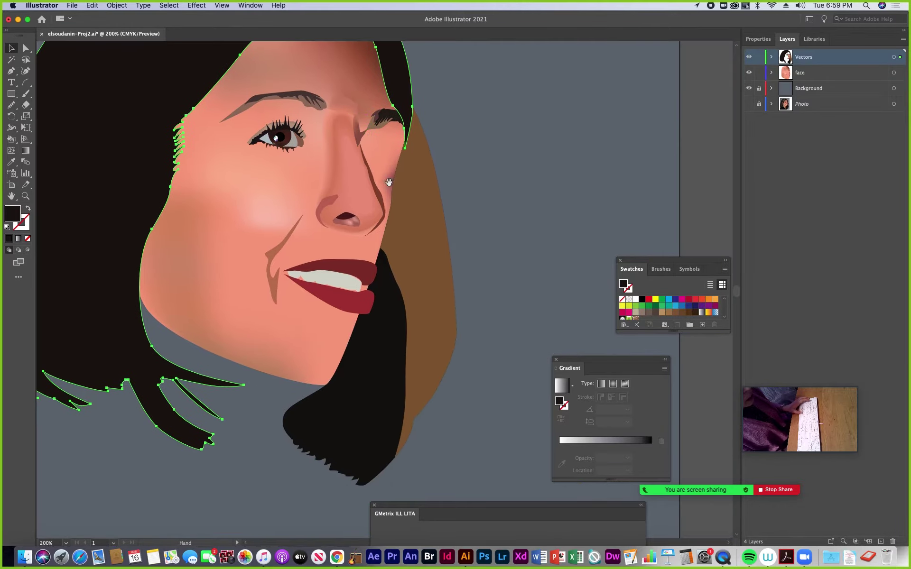
# - Move the Zoom video thumbnail onto the canvas, check the meeting chat for messages and close it
pyautogui.moveTo(813, 381); pyautogui.dragTo(636, 160)
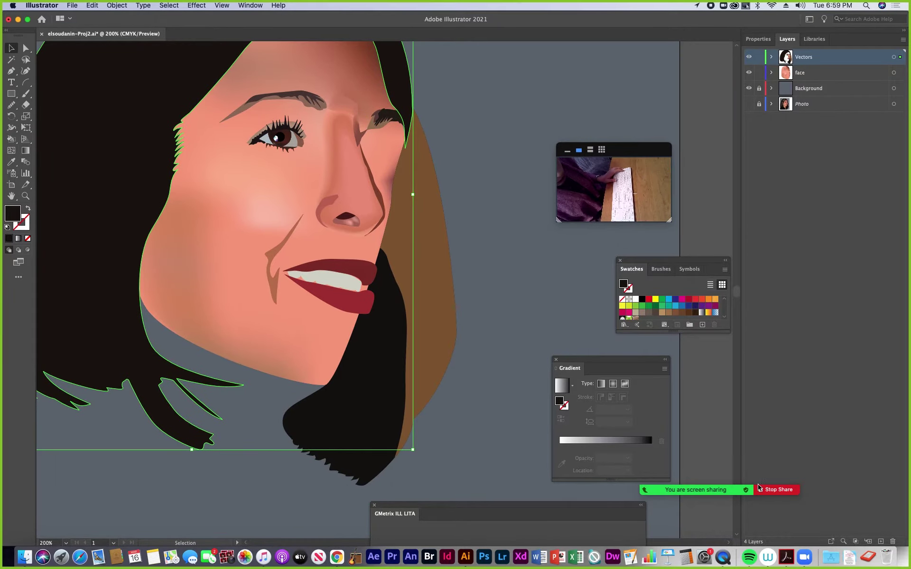
pyautogui.moveTo(695, 489)
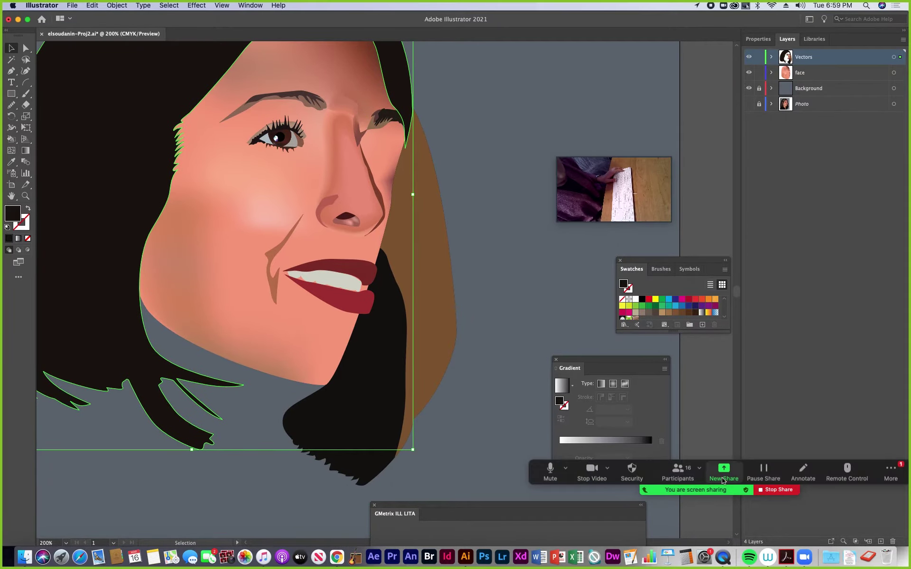
pyautogui.click(890, 472)
pyautogui.click(792, 399)
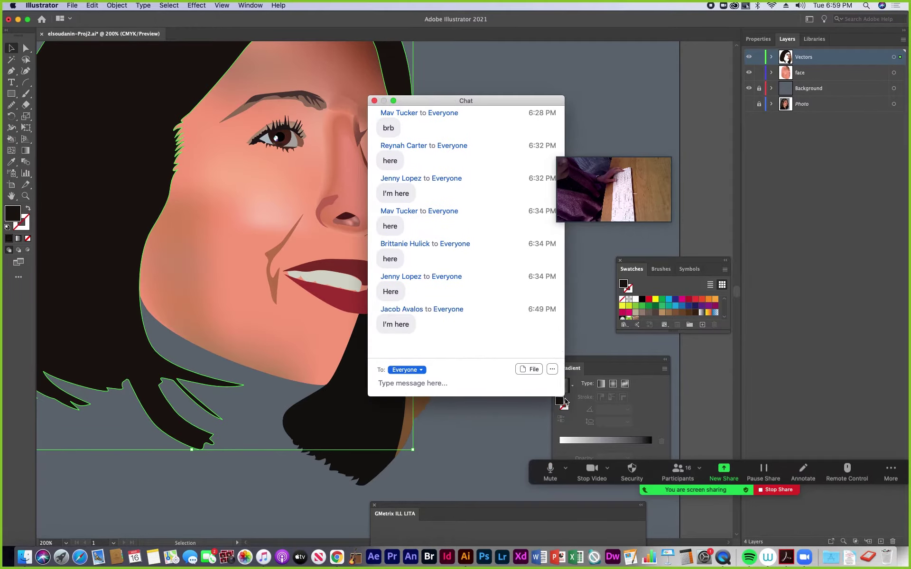
pyautogui.click(374, 101)
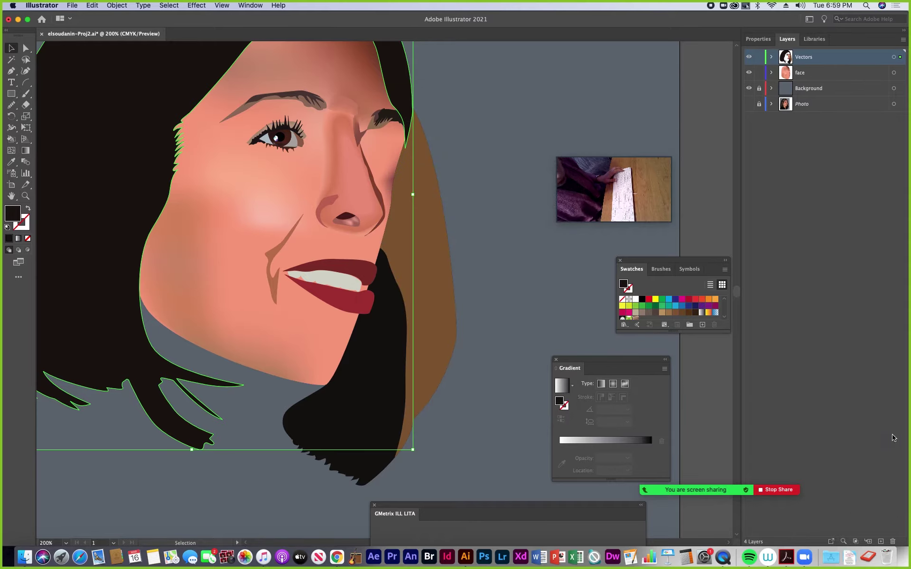
# - Create a new layer directly above the Background layer and name it hair behind
pyautogui.click(806, 89)
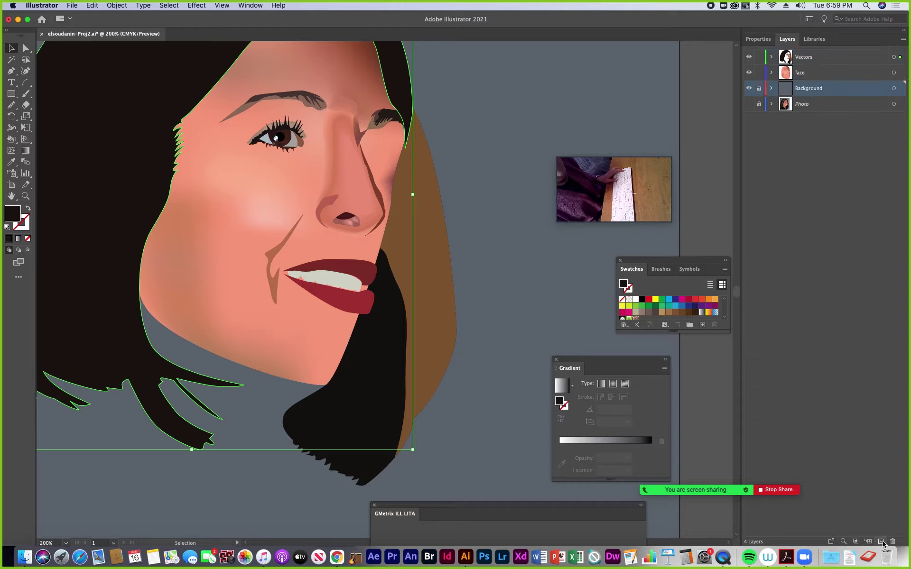
pyautogui.click(881, 542)
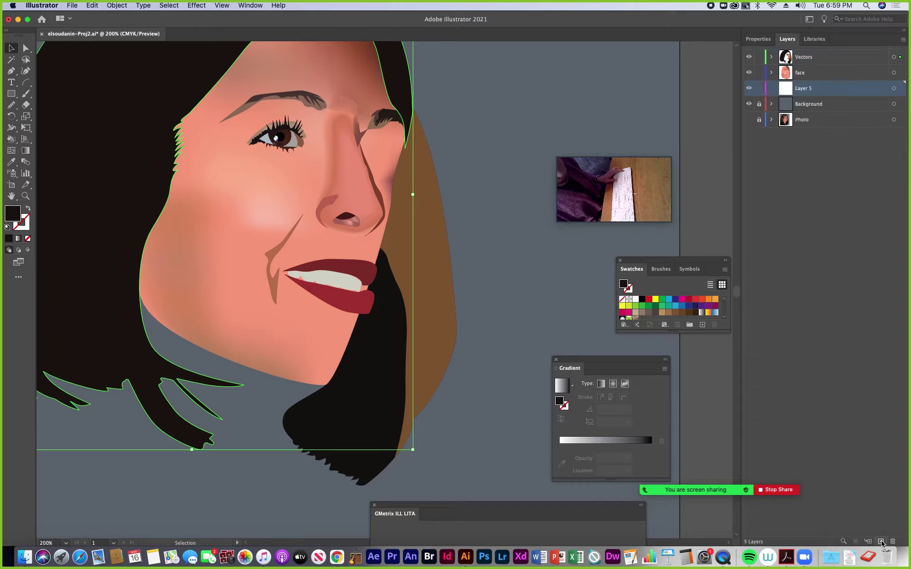
pyautogui.doubleClick(808, 90)
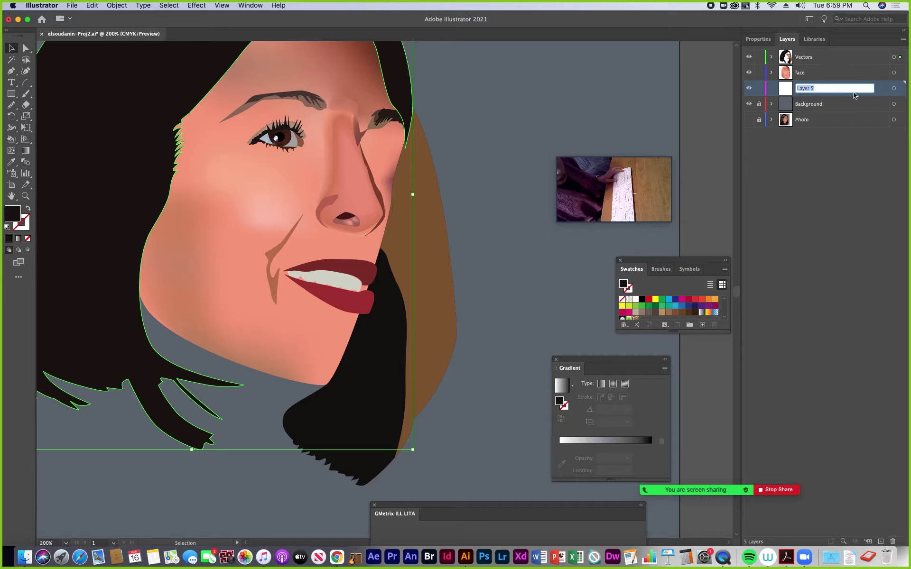
pyautogui.write('hair behind')
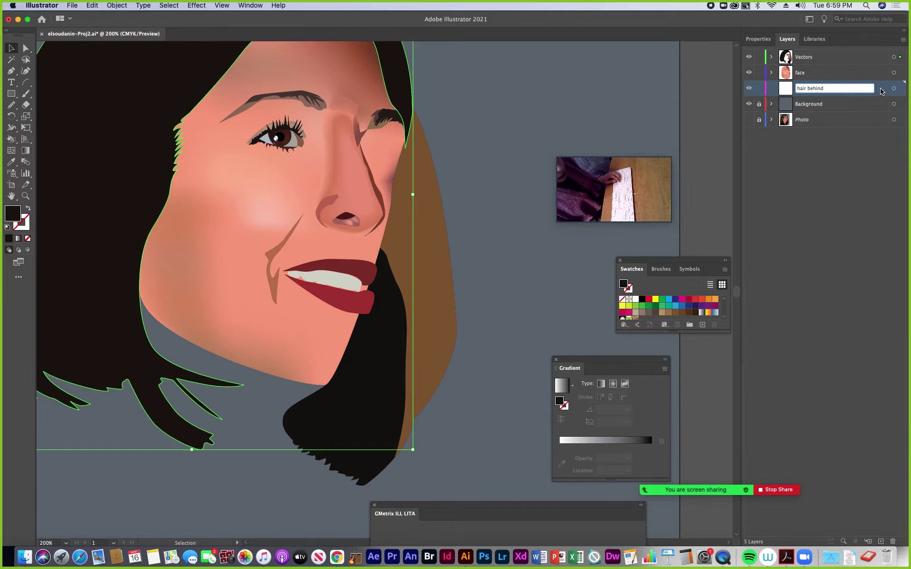
pyautogui.press('Return')
# - Cut the brown and black hair shapes behind the face and paste them in place on the hair behind layer
pyautogui.moveTo(407, 78); pyautogui.dragTo(388, 45)
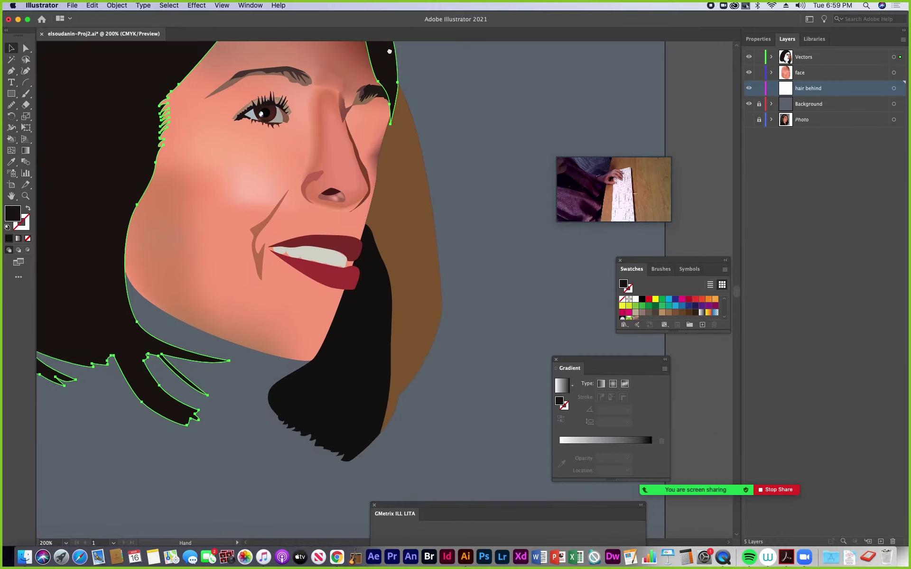
pyautogui.click(407, 169)
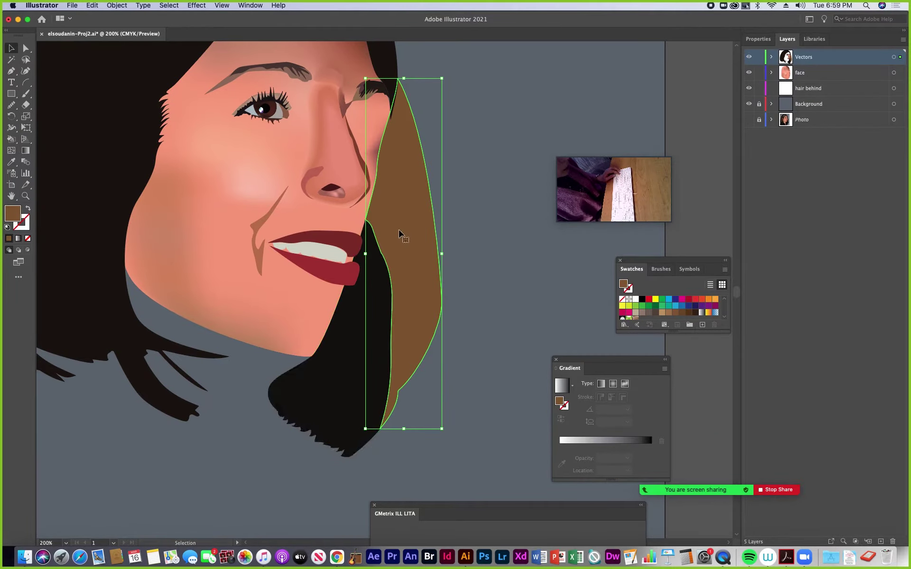
pyautogui.keyDown('shift'); pyautogui.click(347, 359); pyautogui.keyUp('shift')
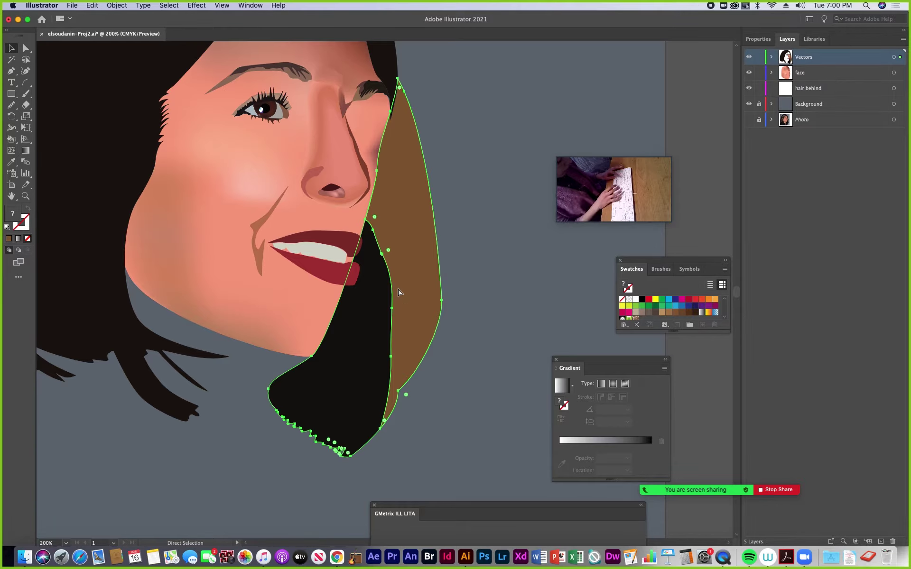
pyautogui.press('Delete')
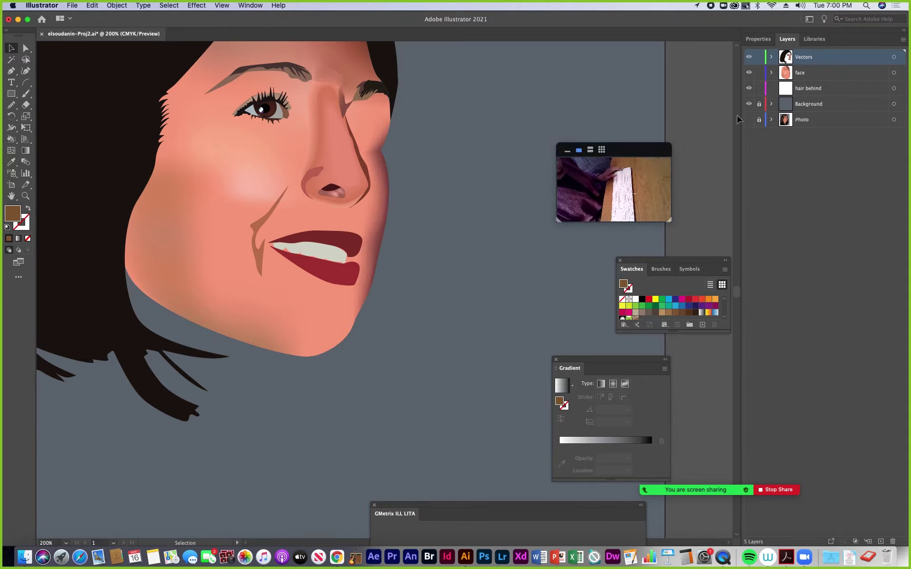
pyautogui.click(818, 90)
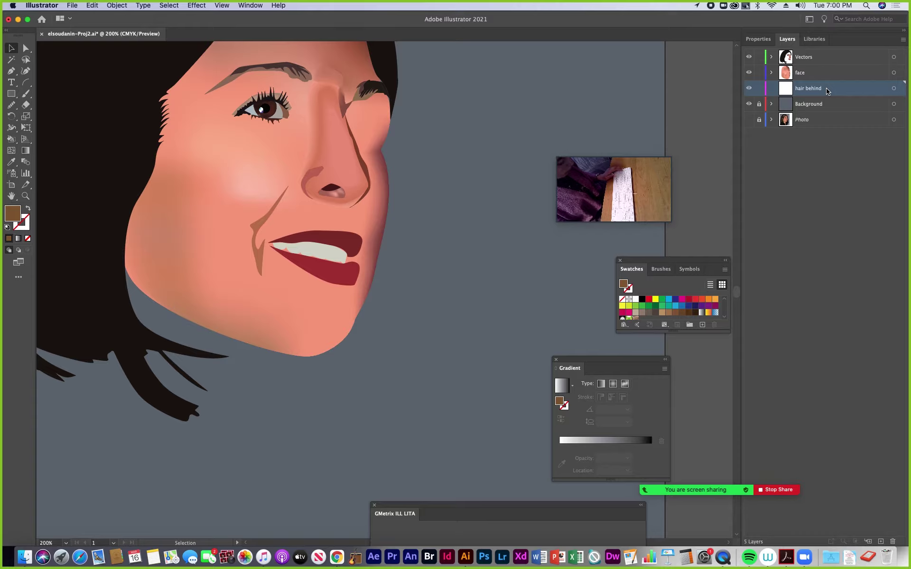
pyautogui.press('super+f')
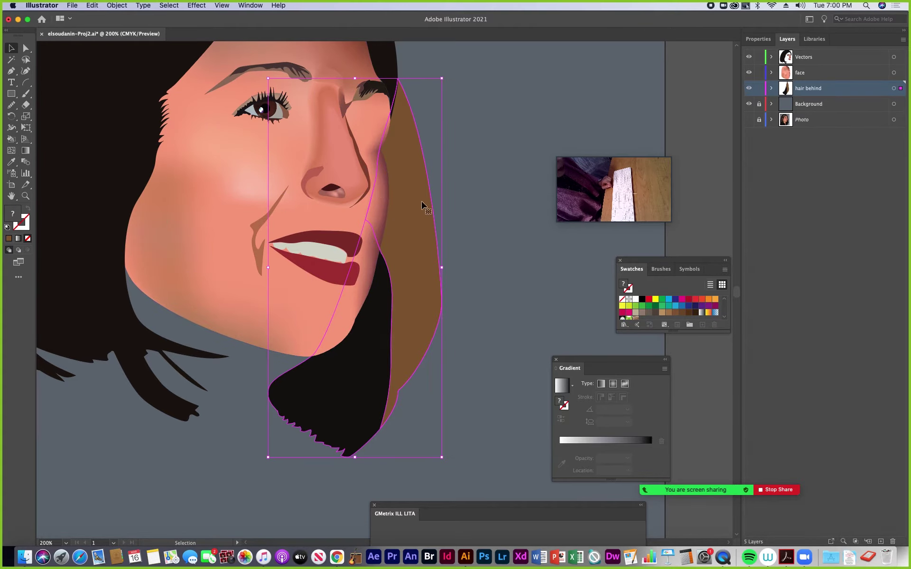
# - Zoom out to 150% and examine the stacking of the hair pieces and face across the whole portrait
pyautogui.moveTo(403, 179); pyautogui.dragTo(511, 229)
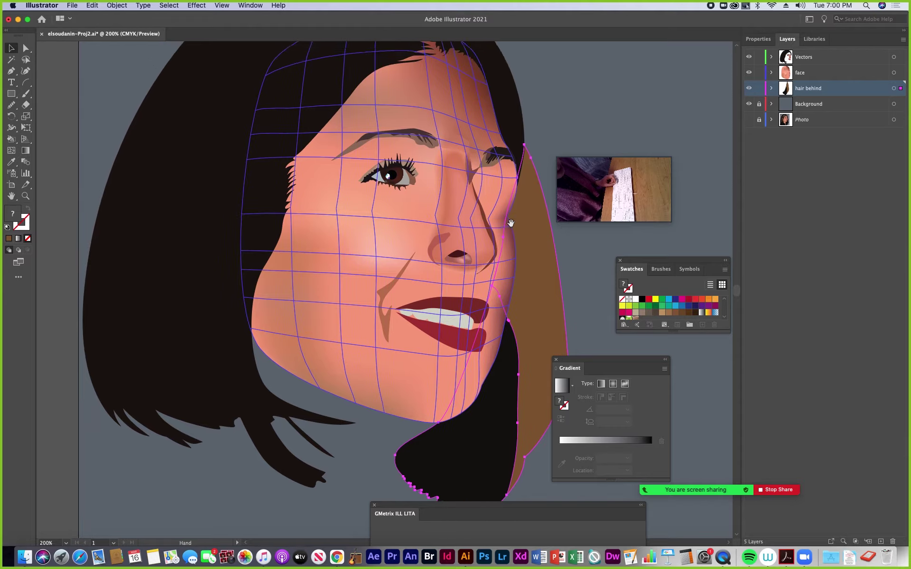
pyautogui.moveTo(470, 146); pyautogui.dragTo(490, 187)
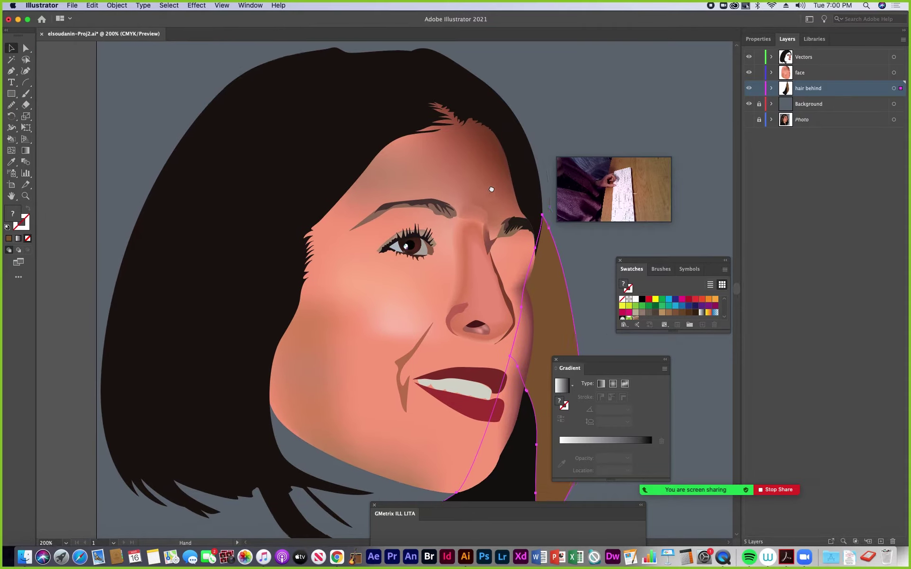
pyautogui.click(423, 179)
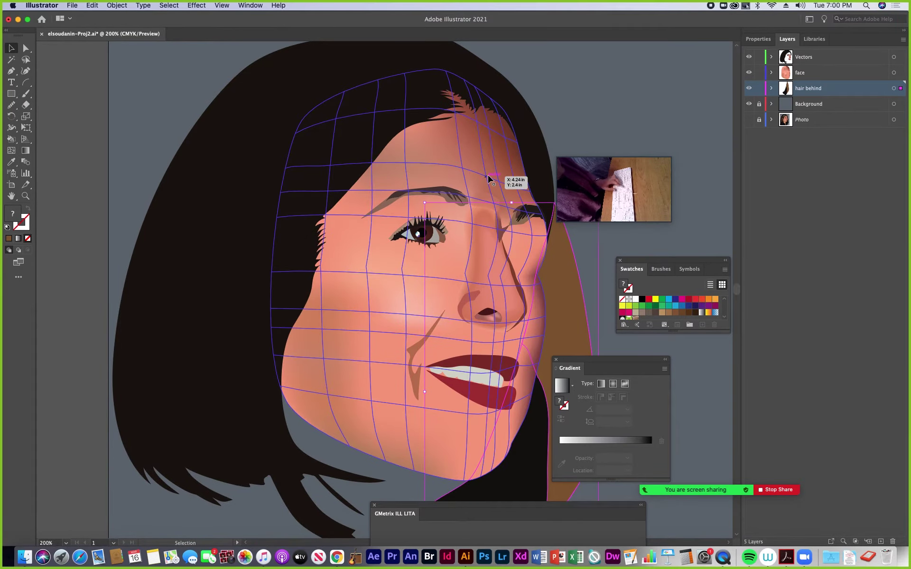
pyautogui.hotkey('ctrl', 'z')
pyautogui.hotkey('ctrl', '-')
pyautogui.moveTo(482, 187); pyautogui.dragTo(487, 207)
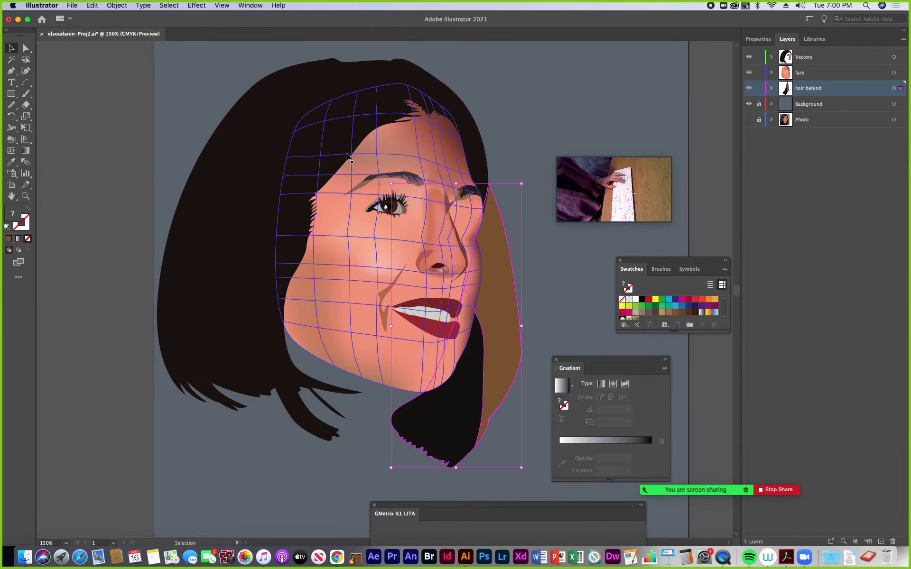
# - Create a new layer directly above the face layer and name it hair above in Layer Options
pyautogui.click(804, 75)
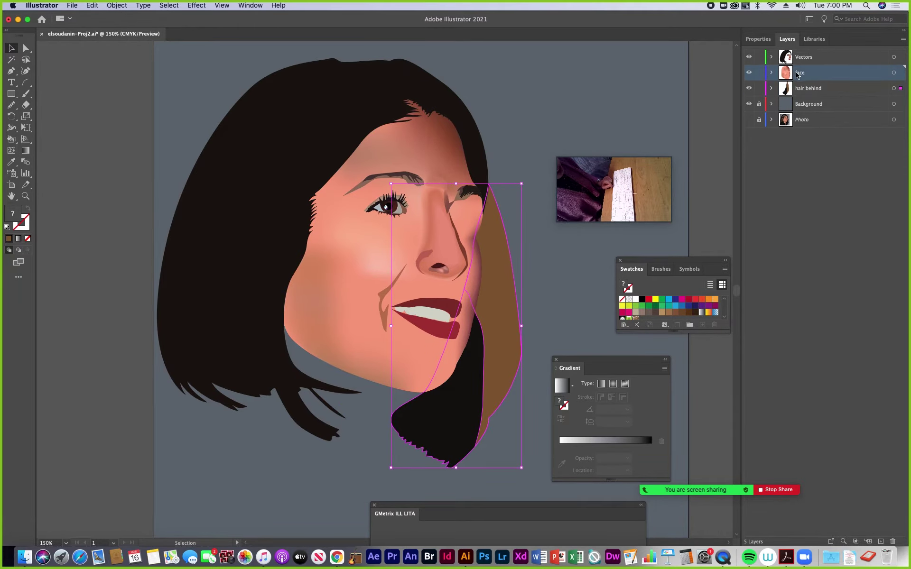
pyautogui.click(903, 40)
pyautogui.click(840, 42)
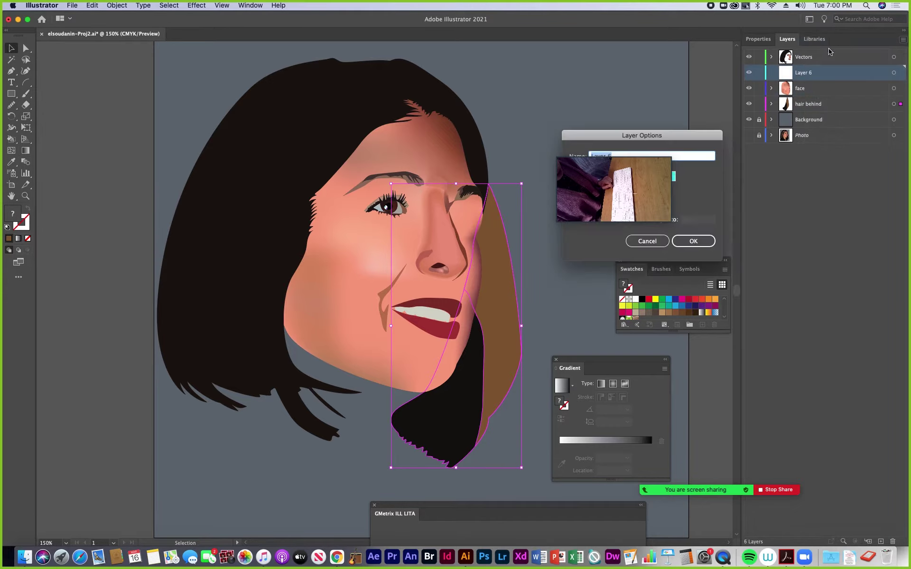
pyautogui.moveTo(659, 150); pyautogui.dragTo(654, 338)
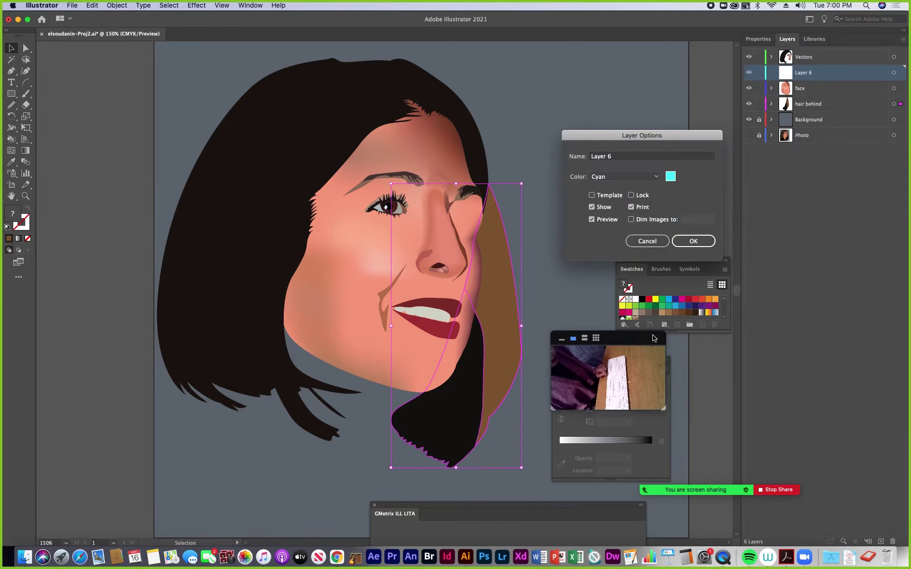
pyautogui.click(615, 160)
pyautogui.press('super+a')
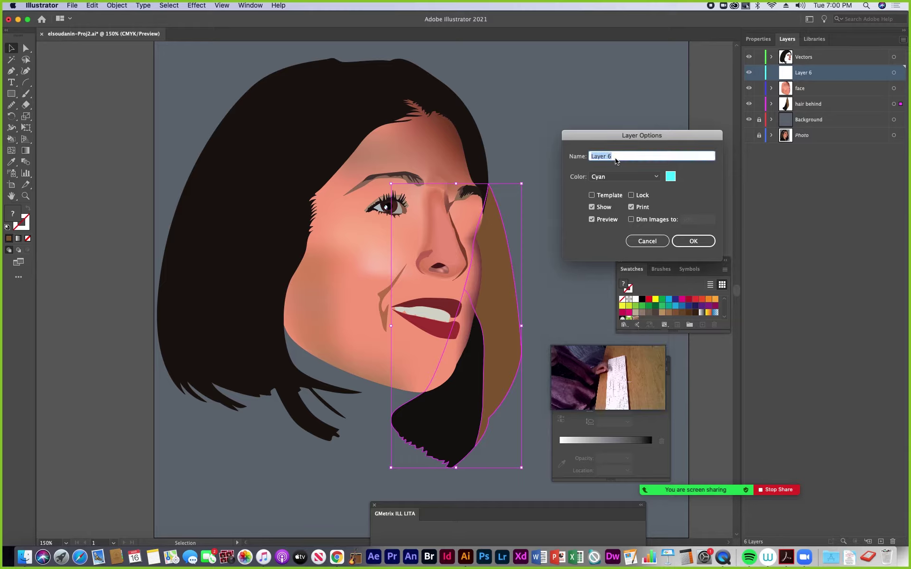
pyautogui.write('hair ab')
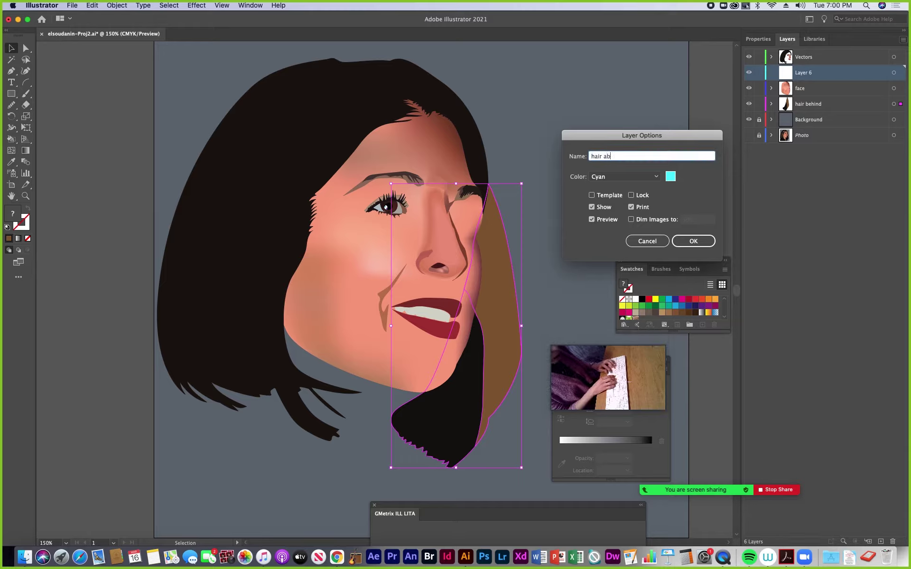
pyautogui.write('ove')
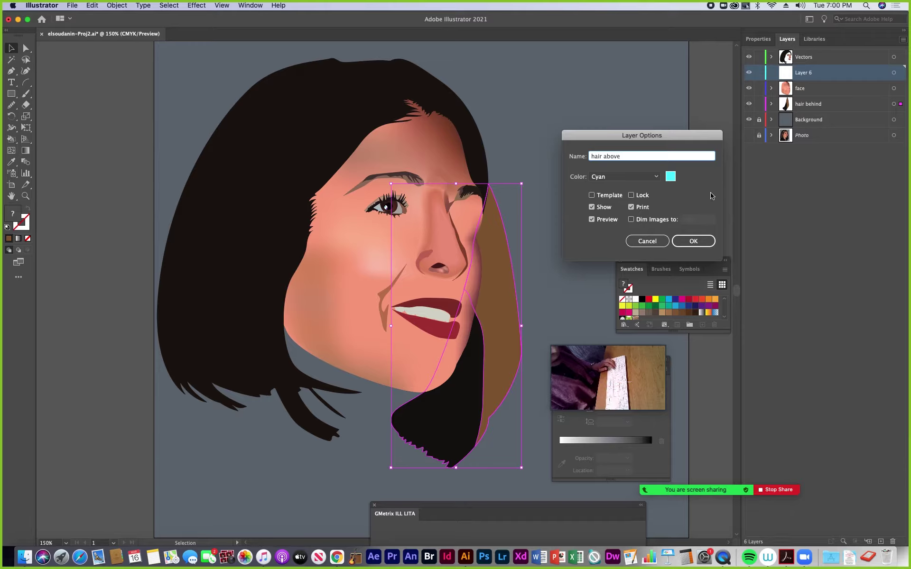
pyautogui.click(693, 241)
# - Cut the large black front hair shape from the Vectors layer and paste it in place on the hair above layer
pyautogui.click(356, 128)
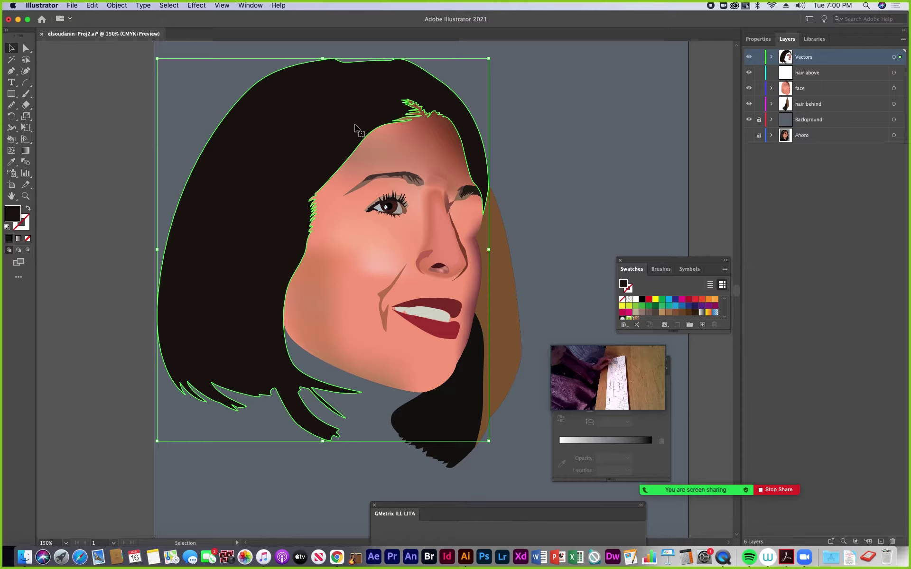
pyautogui.press('a')
pyautogui.press('Delete')
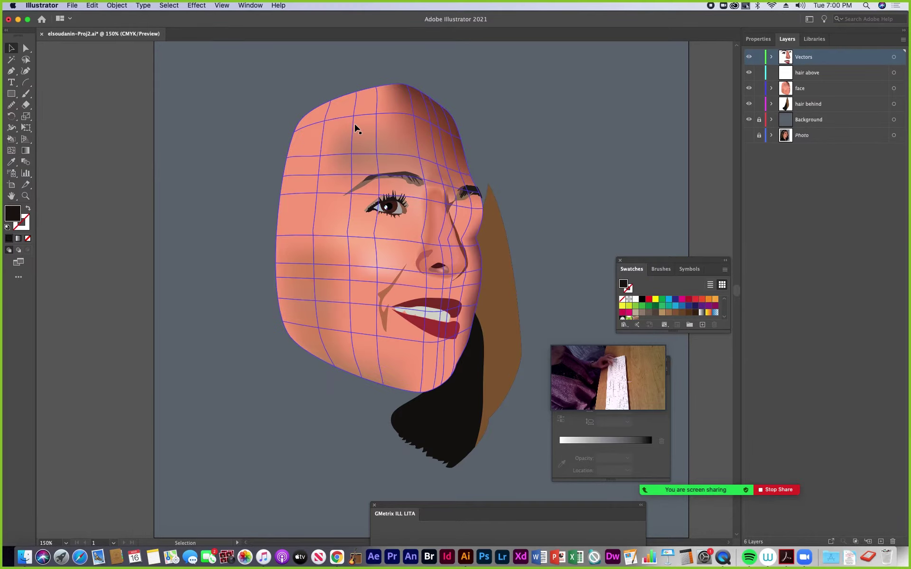
pyautogui.press('v')
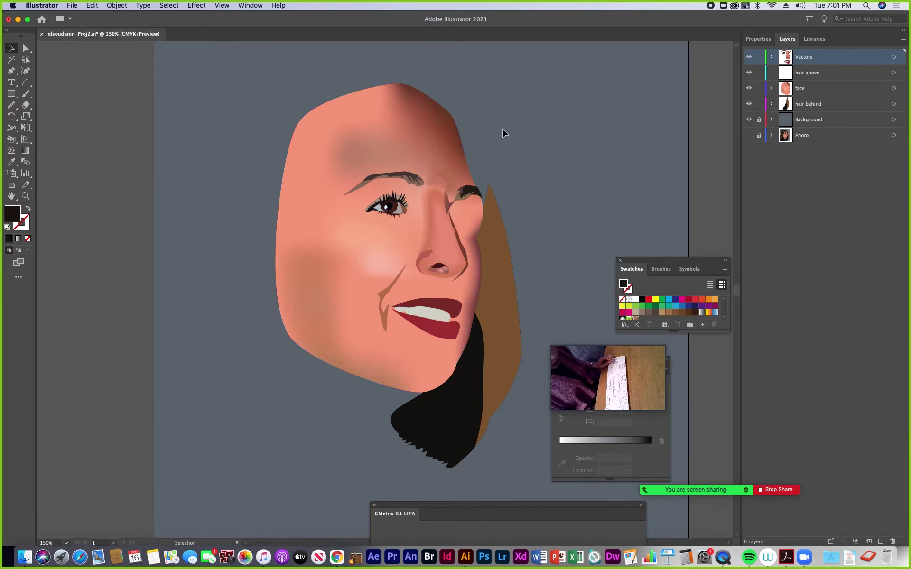
pyautogui.click(835, 75)
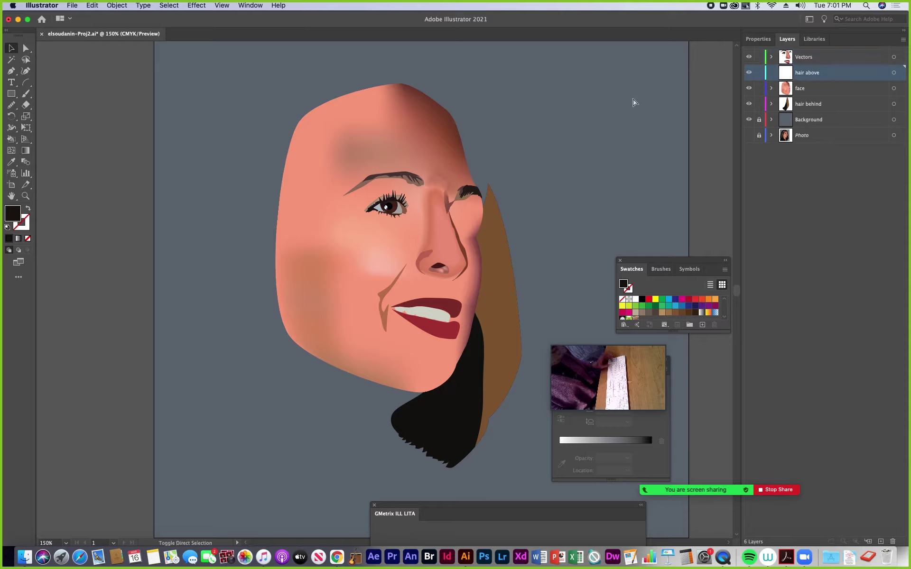
pyautogui.press('super+f')
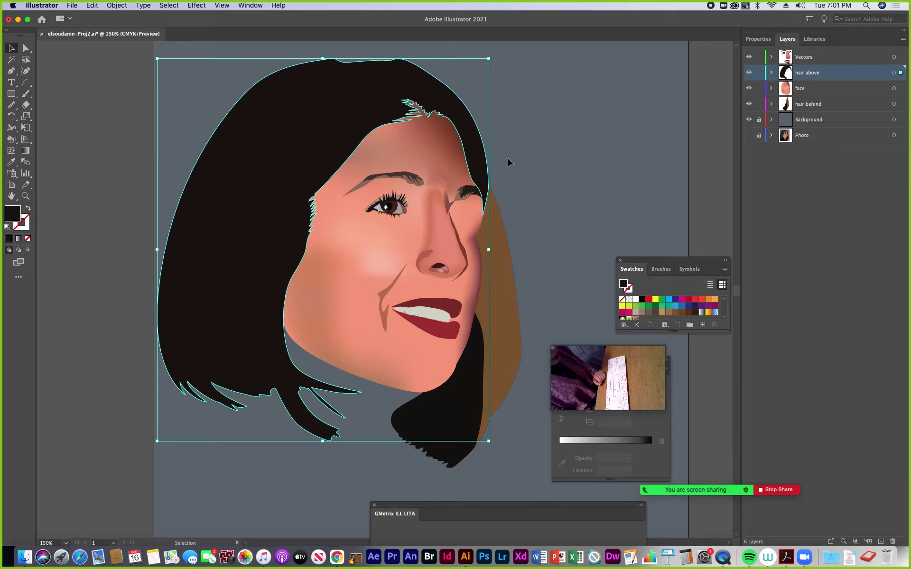
# - Lock the hair above, face and hair behind layers and create a new layer named eye brows directly above hair above
pyautogui.click(761, 74)
pyautogui.click(759, 135)
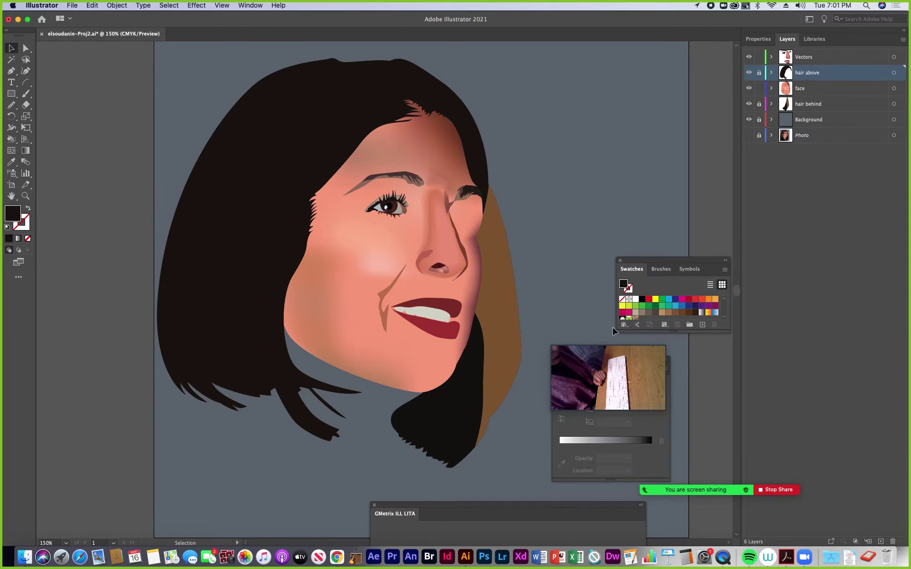
pyautogui.click(881, 542)
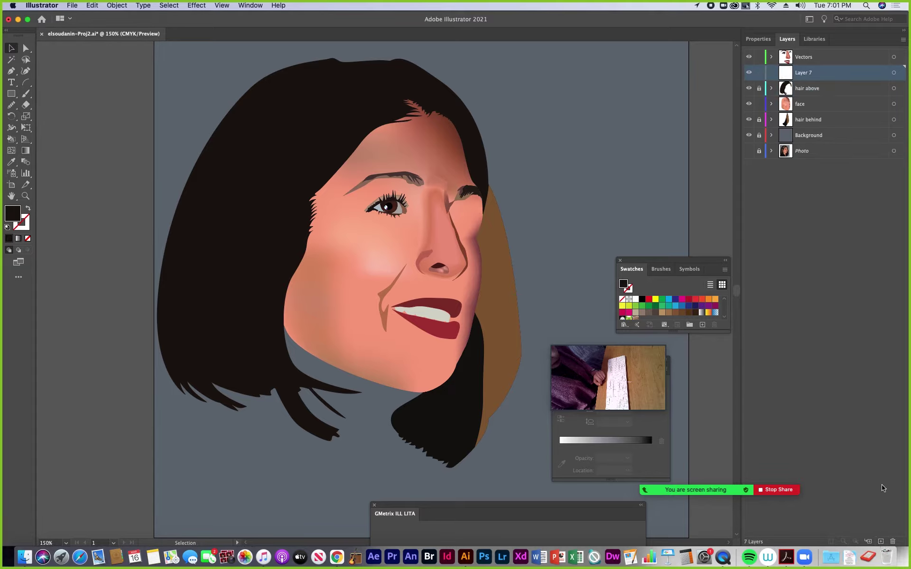
pyautogui.doubleClick(805, 73)
pyautogui.write('eye brows')
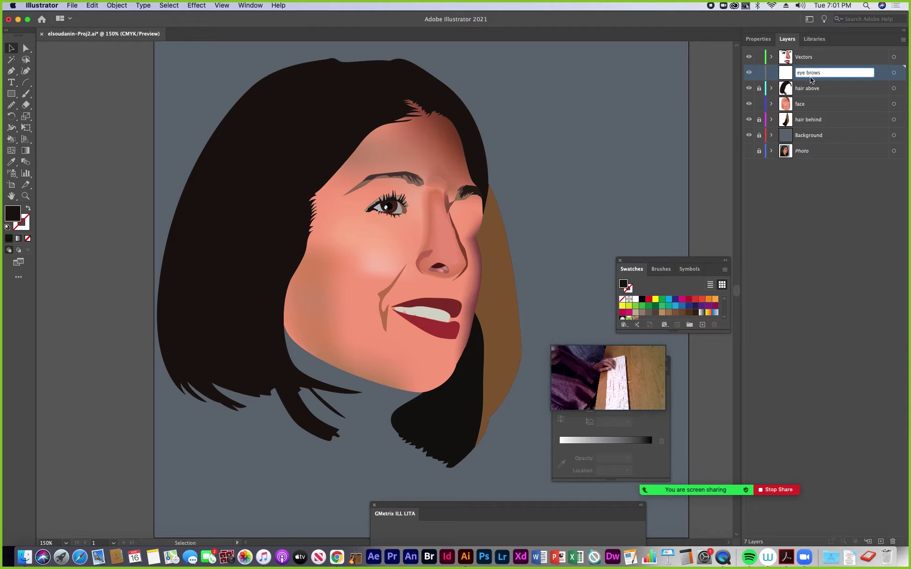
pyautogui.press('Return')
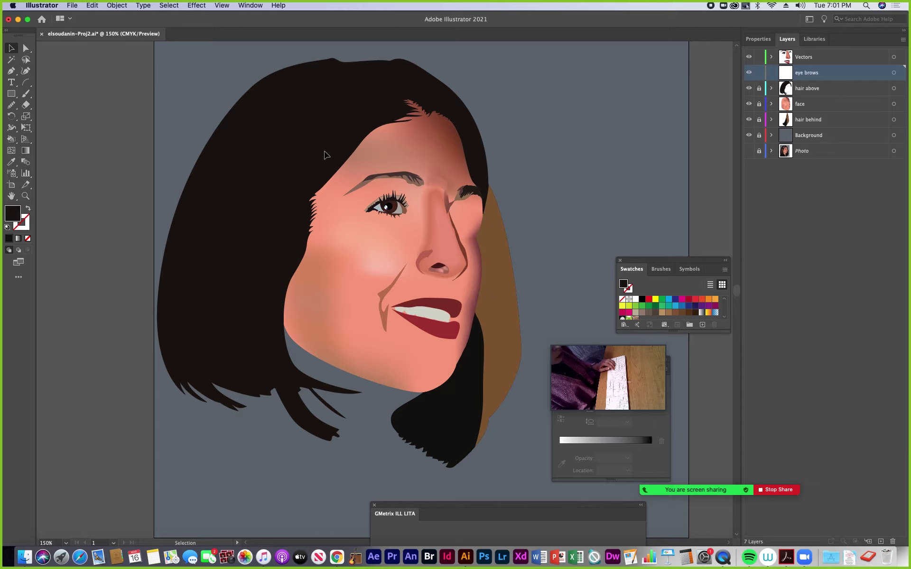
# - Switch to the assignment PDF in Acrobat, read the Drag and Drop Method instructions, and return to Illustrator
pyautogui.click(786, 558)
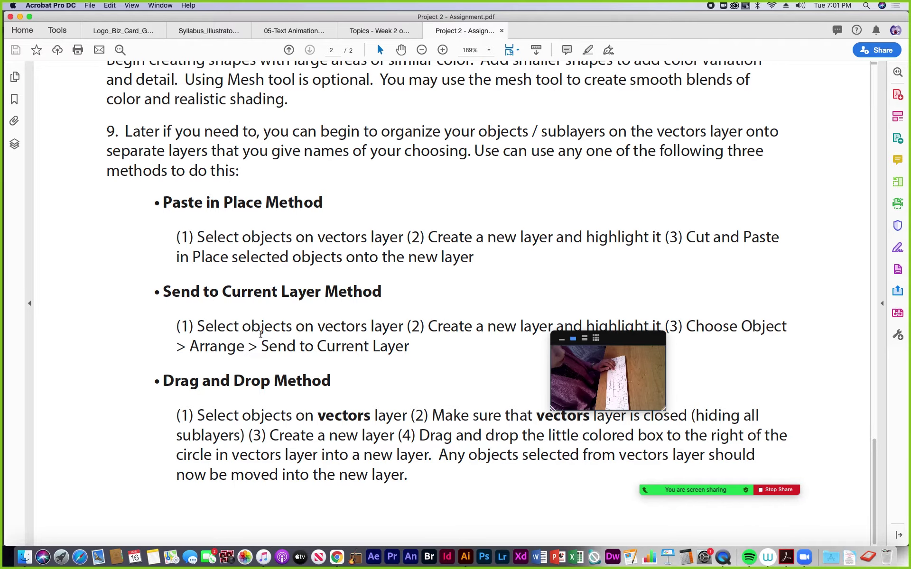
pyautogui.moveTo(622, 335); pyautogui.dragTo(772, 233)
pyautogui.moveTo(702, 306); pyautogui.dragTo(623, 355)
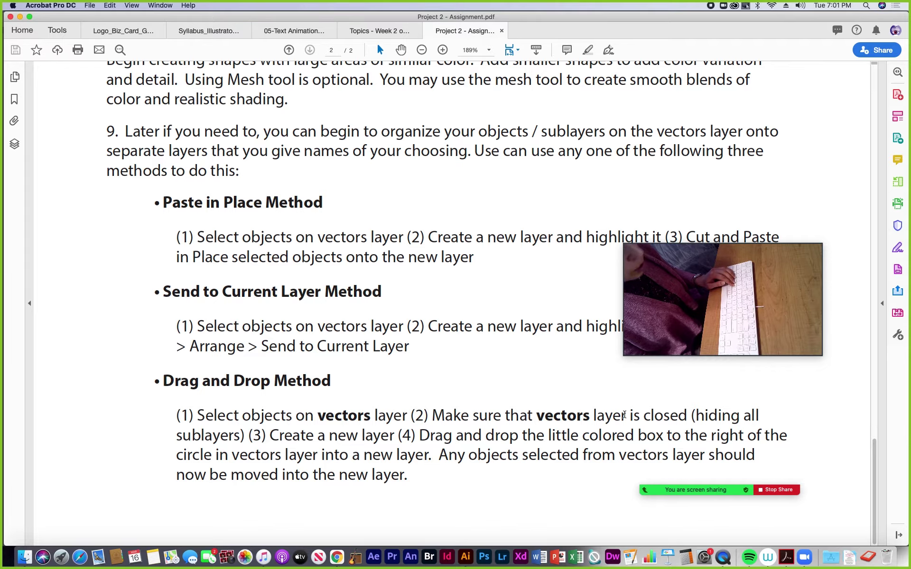
pyautogui.click(466, 559)
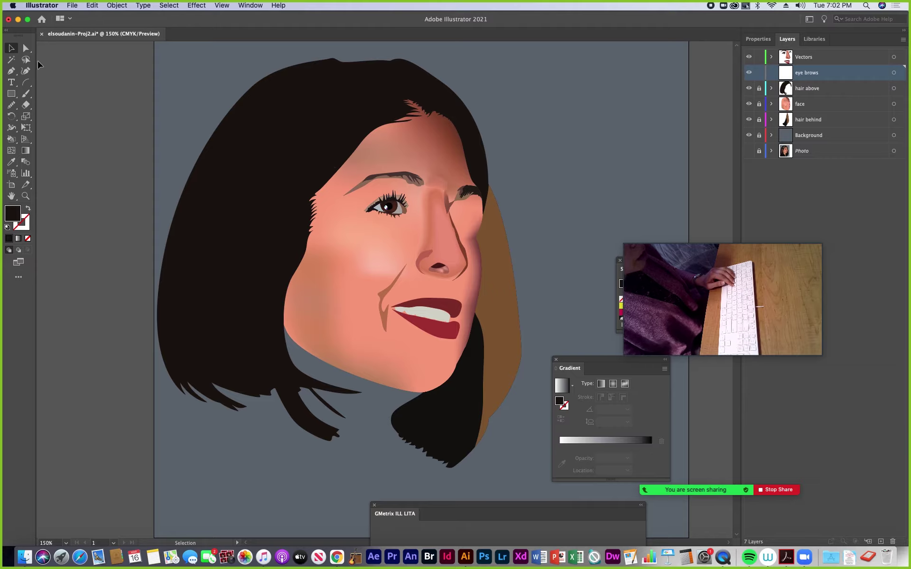
# - Select the shapes of both eyebrows and move them from the collapsed Vectors layer onto the eye brows layer through the selection indicator
pyautogui.click(418, 187)
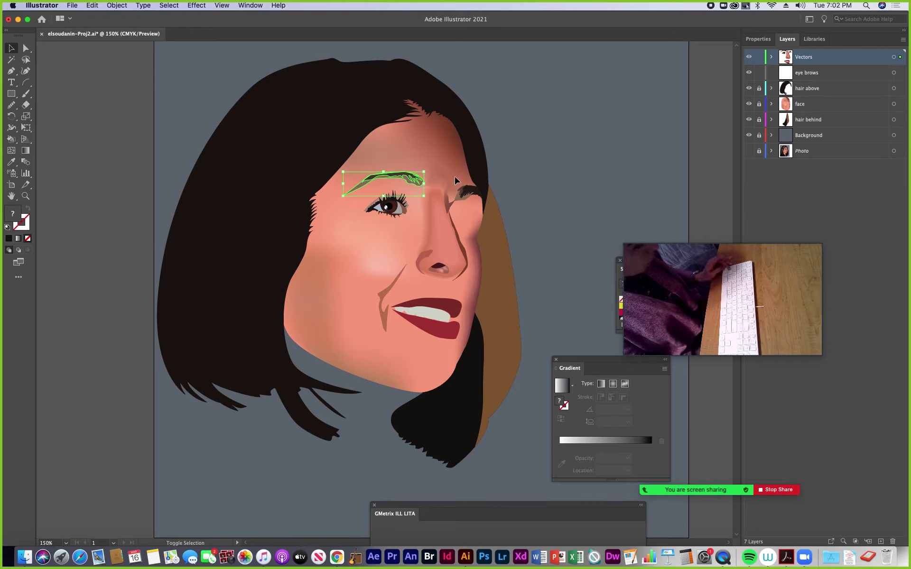
pyautogui.keyDown('shift'); pyautogui.click(479, 201); pyautogui.keyUp('shift')
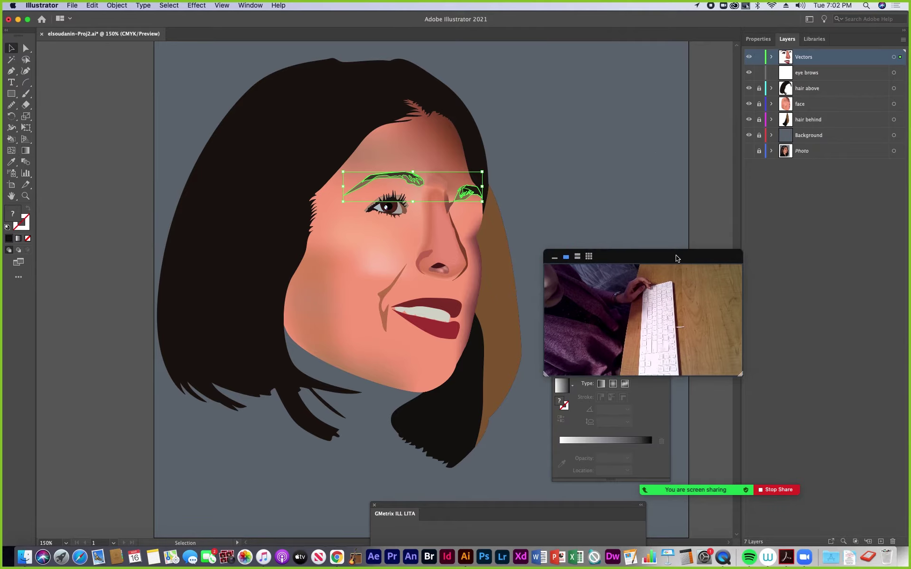
pyautogui.click(772, 57)
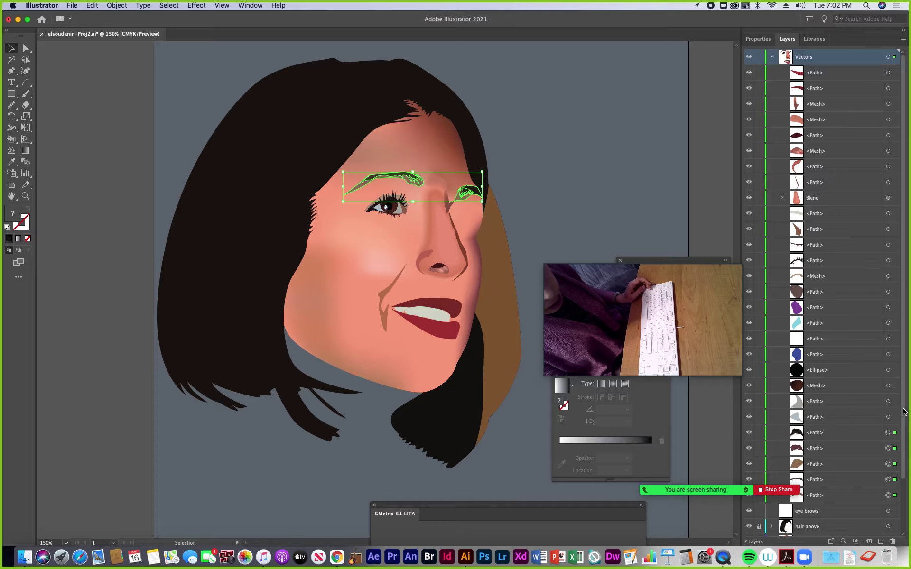
pyautogui.scroll(-3, 898, 403)
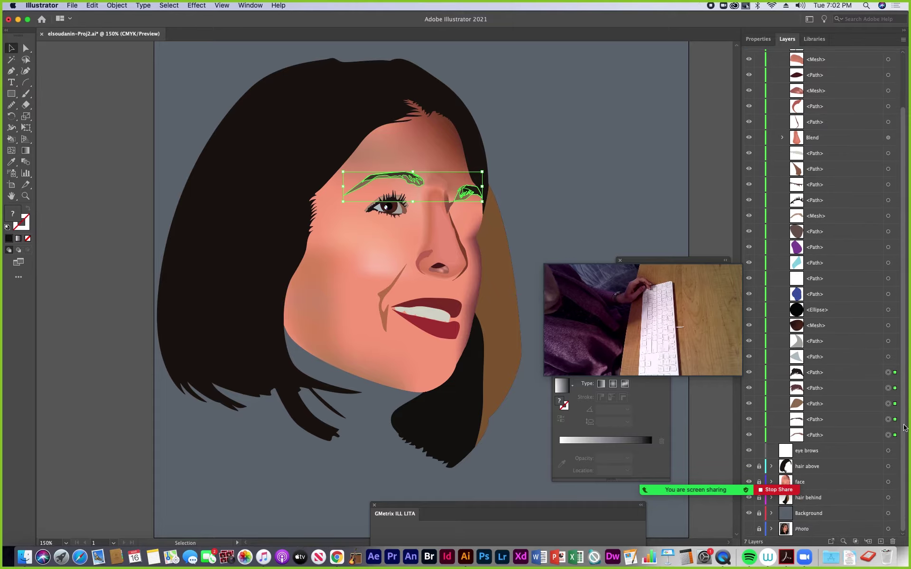
pyautogui.scroll(3, 902, 417)
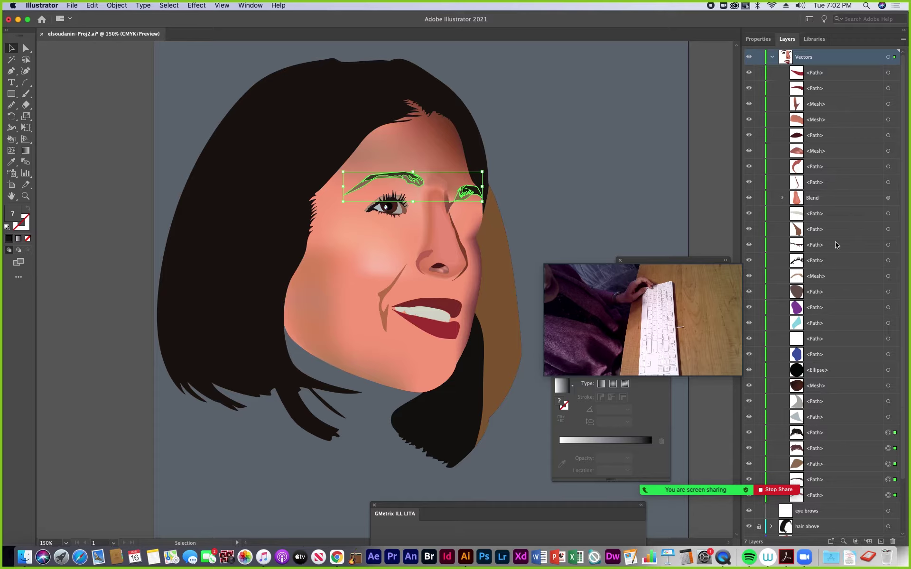
pyautogui.click(771, 58)
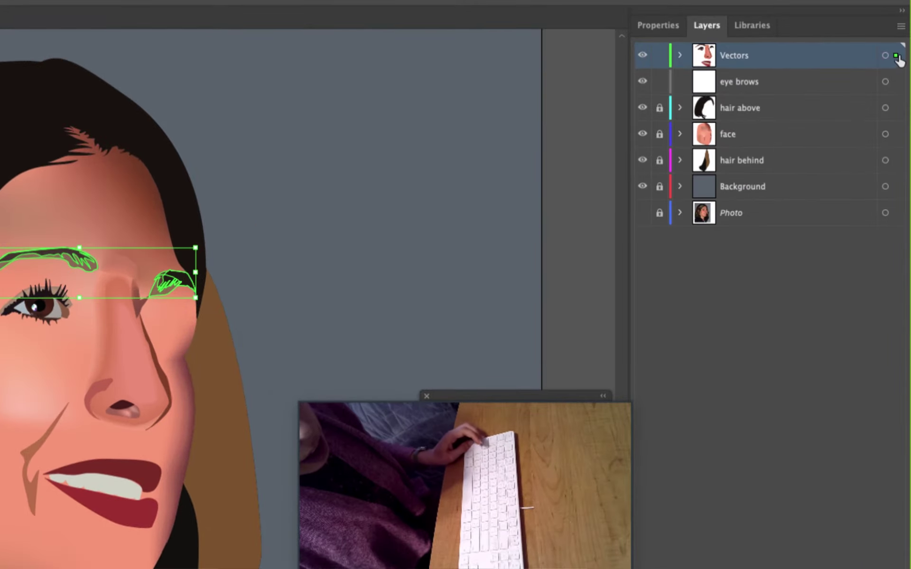
pyautogui.moveTo(898, 87); pyautogui.dragTo(900, 83)
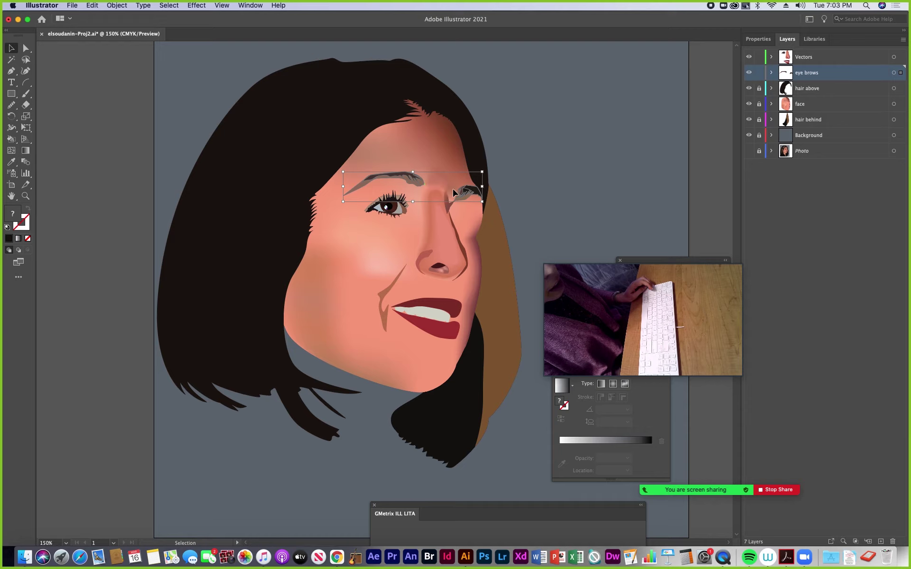
# - Review the three layer-organizing methods in the Acrobat assignment PDF and switch back to Illustrator
pyautogui.click(786, 557)
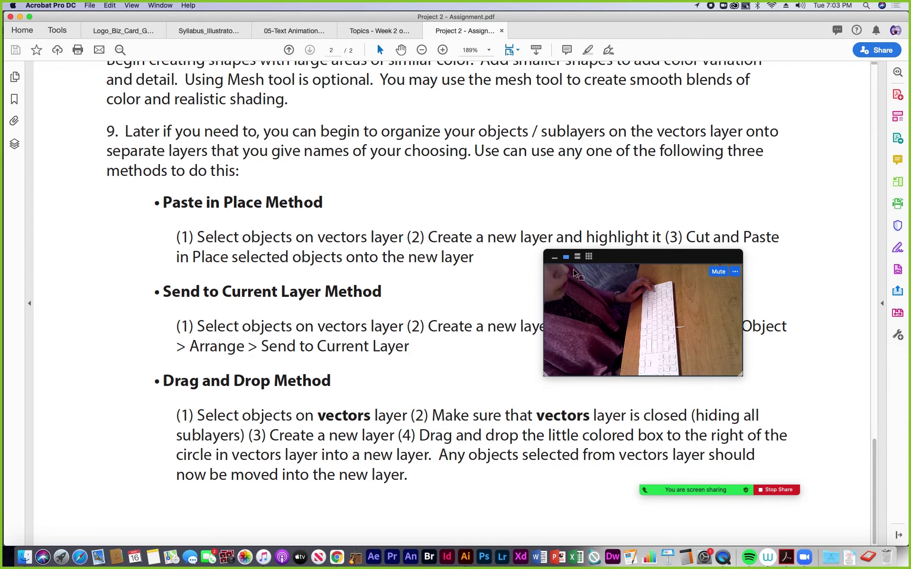
pyautogui.moveTo(569, 290); pyautogui.dragTo(580, 221)
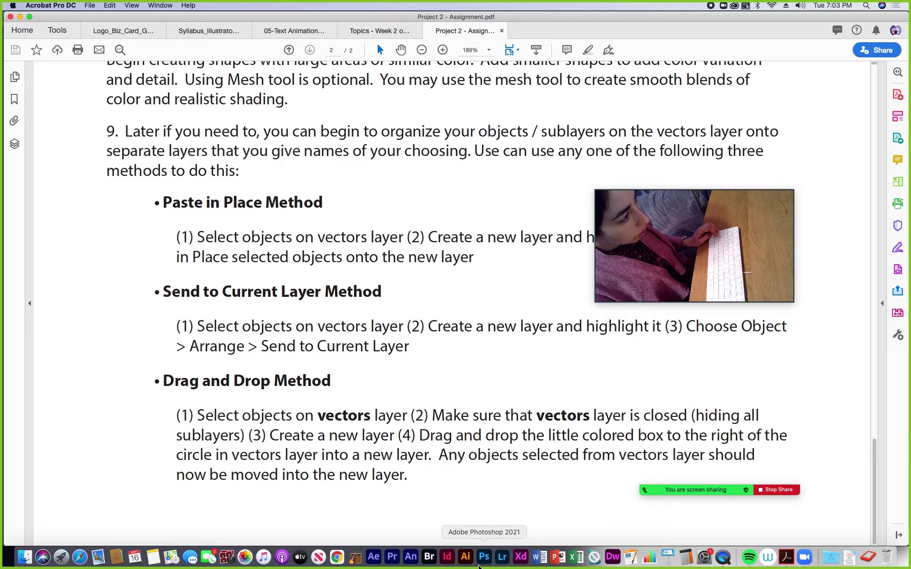
pyautogui.click(465, 558)
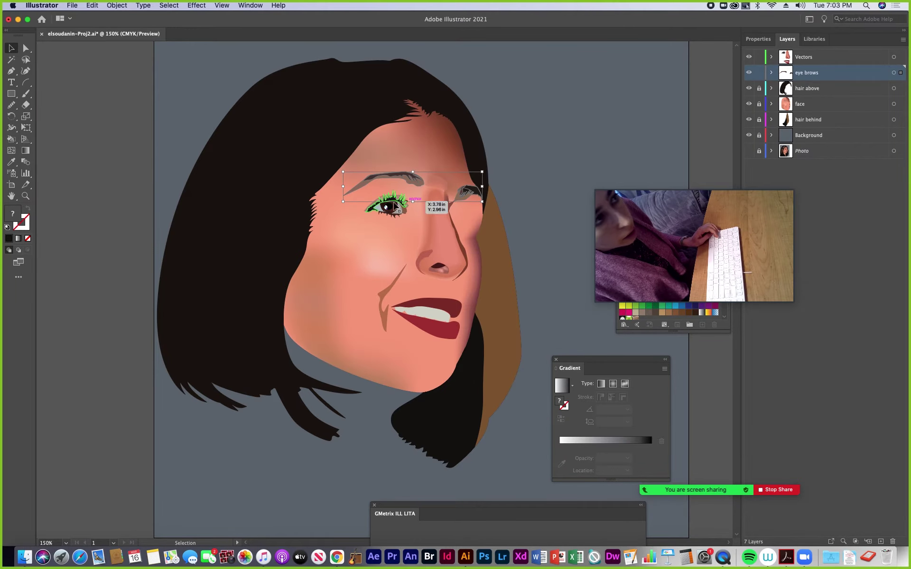
# - Set the eye brows layer's color to Lavender in Layer Options
pyautogui.doubleClick(846, 75)
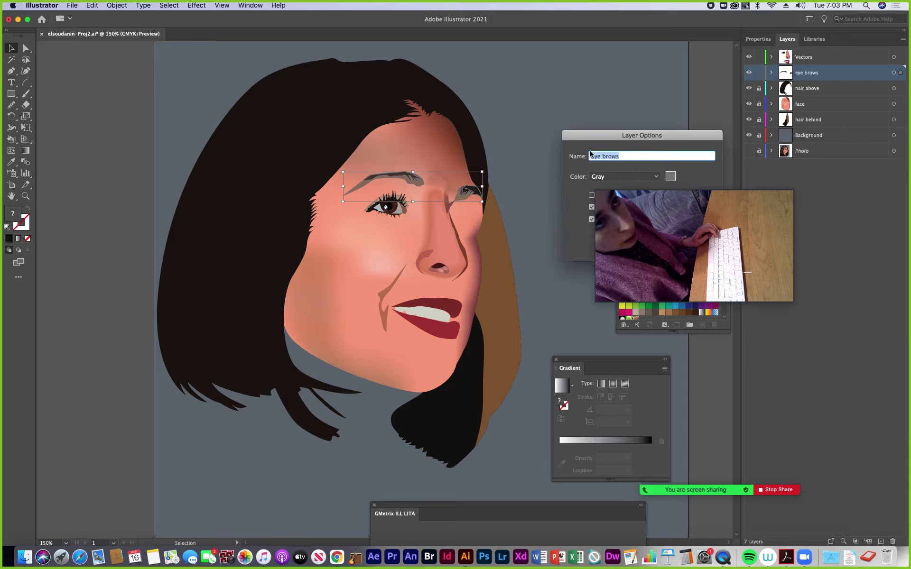
pyautogui.moveTo(629, 140); pyautogui.dragTo(465, 69)
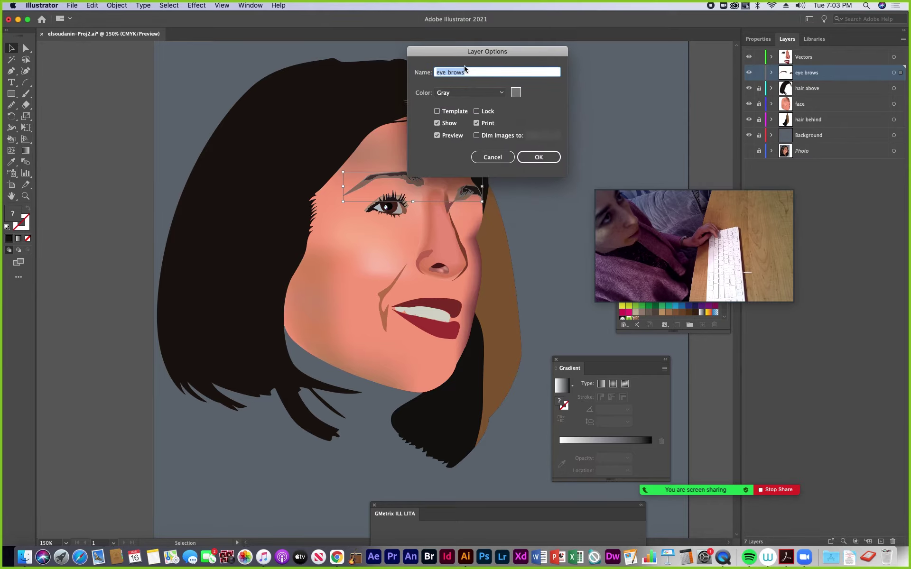
pyautogui.click(501, 92)
pyautogui.click(474, 158)
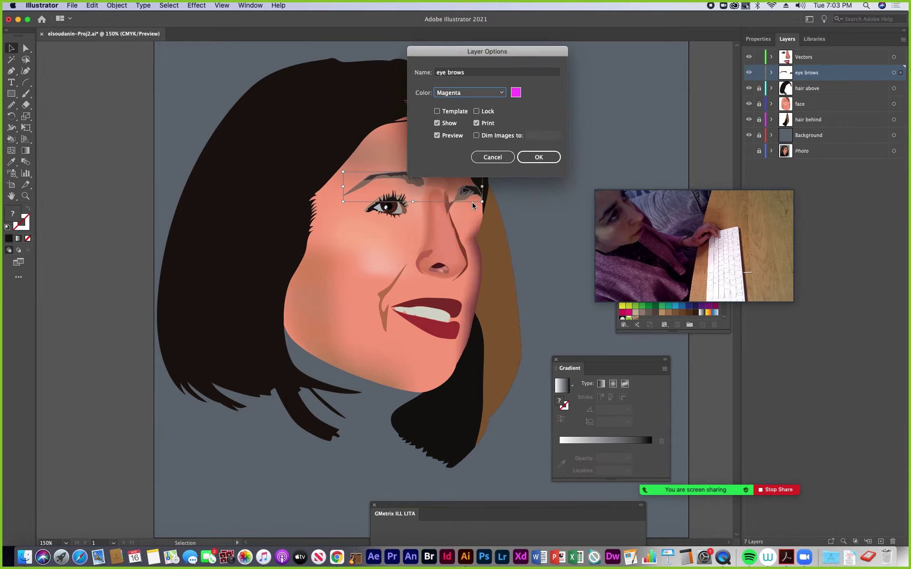
pyautogui.click(502, 92)
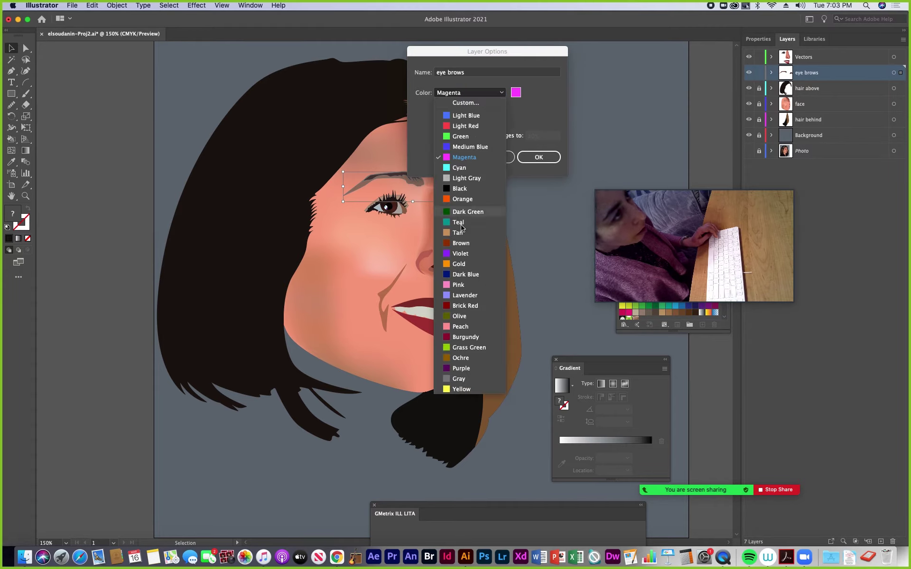
pyautogui.click(467, 296)
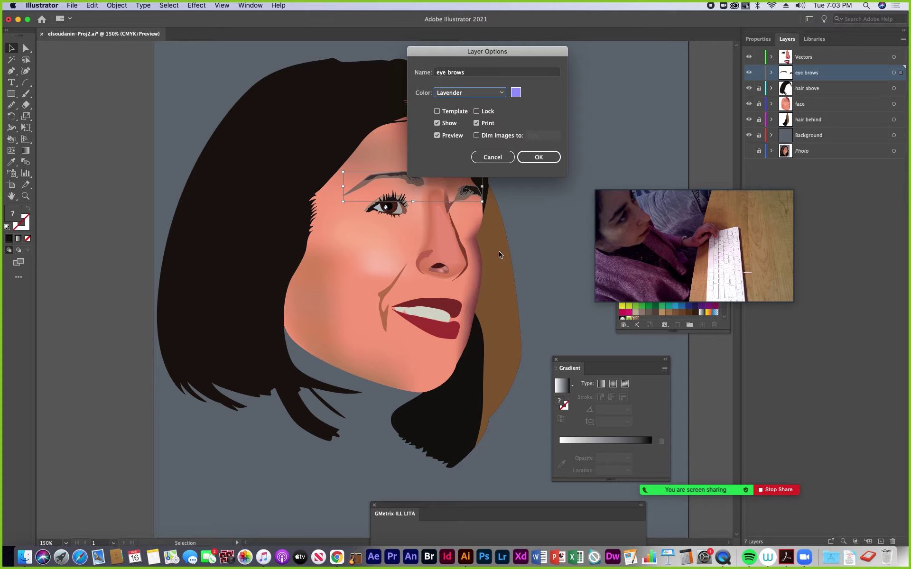
pyautogui.click(531, 161)
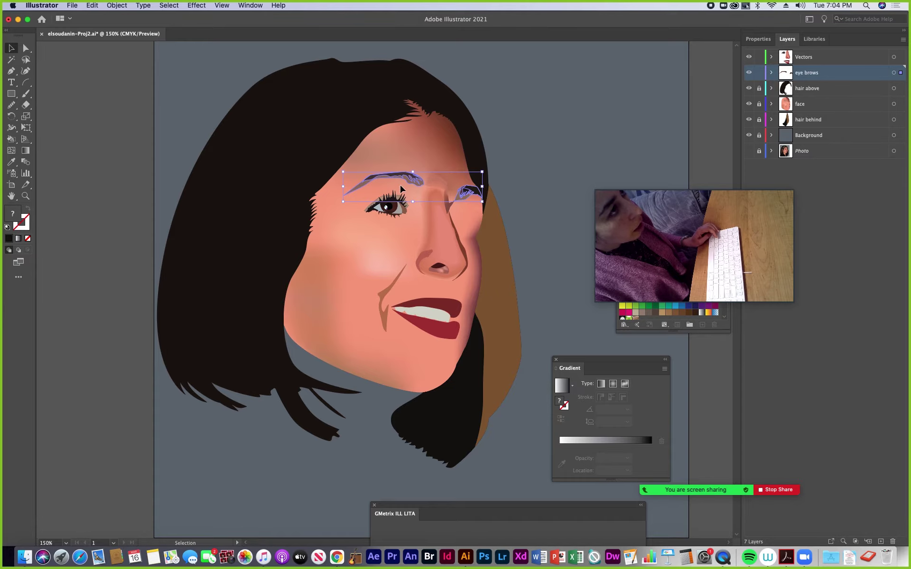
# - Zoom in to 400% on the selected eyebrows to examine their outline color, and zoom back out to 100%
pyautogui.click(30, 196)
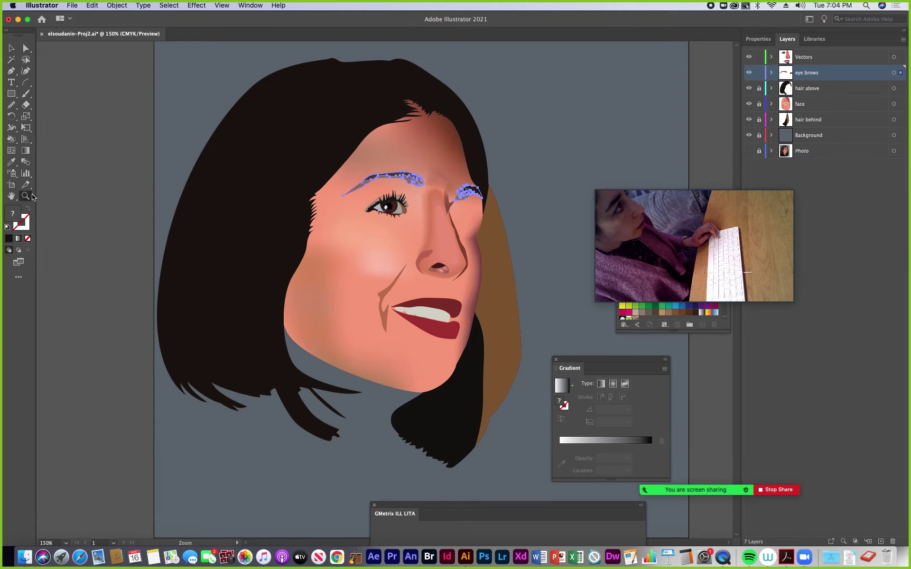
pyautogui.click(415, 183)
pyautogui.click(386, 289)
pyautogui.click(373, 279)
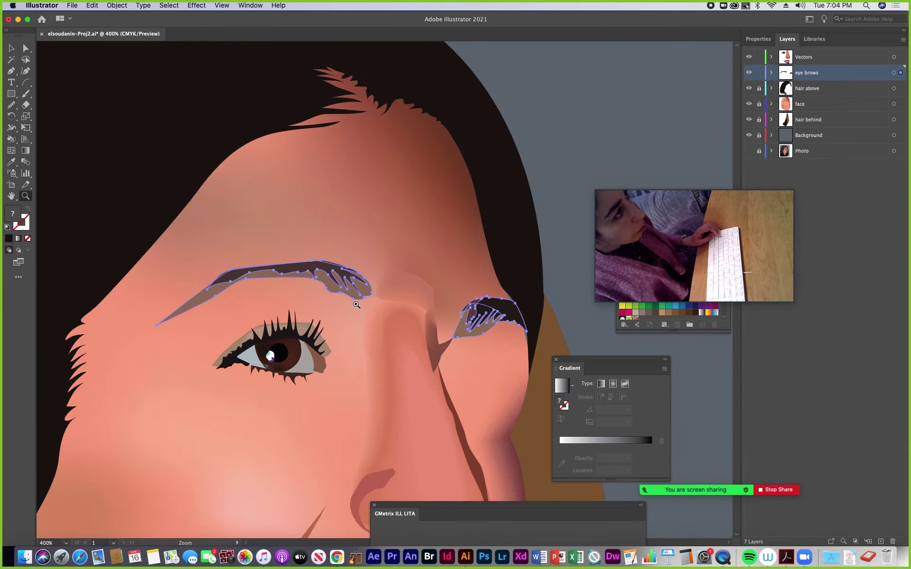
pyautogui.keyDown('alt'); pyautogui.click(427, 307); pyautogui.keyUp('alt')
pyautogui.keyDown('alt'); pyautogui.click(403, 317); pyautogui.keyUp('alt')
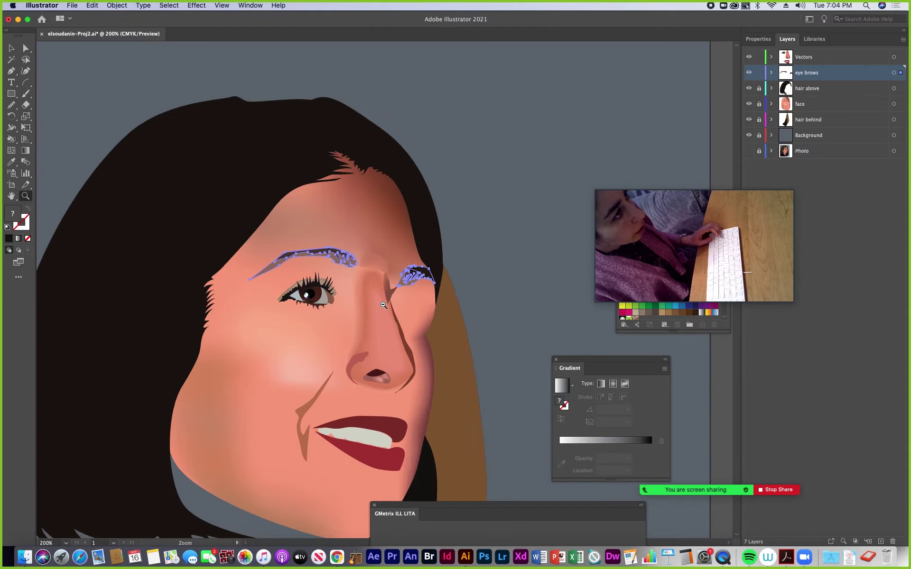
pyautogui.keyDown('alt'); pyautogui.click(382, 304); pyautogui.keyUp('alt')
pyautogui.keyDown('alt'); pyautogui.click(382, 305); pyautogui.keyUp('alt')
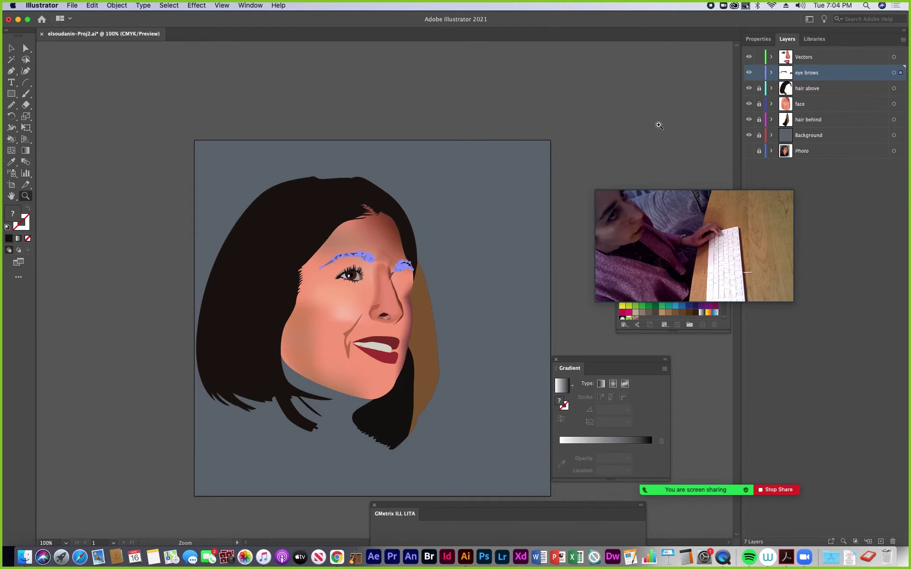
# - Lock the eye brows layer and enlarge the view of the portrait to about 159%
pyautogui.click(759, 72)
pyautogui.moveTo(430, 302); pyautogui.dragTo(577, 205)
pyautogui.moveTo(702, 197); pyautogui.dragTo(574, 85)
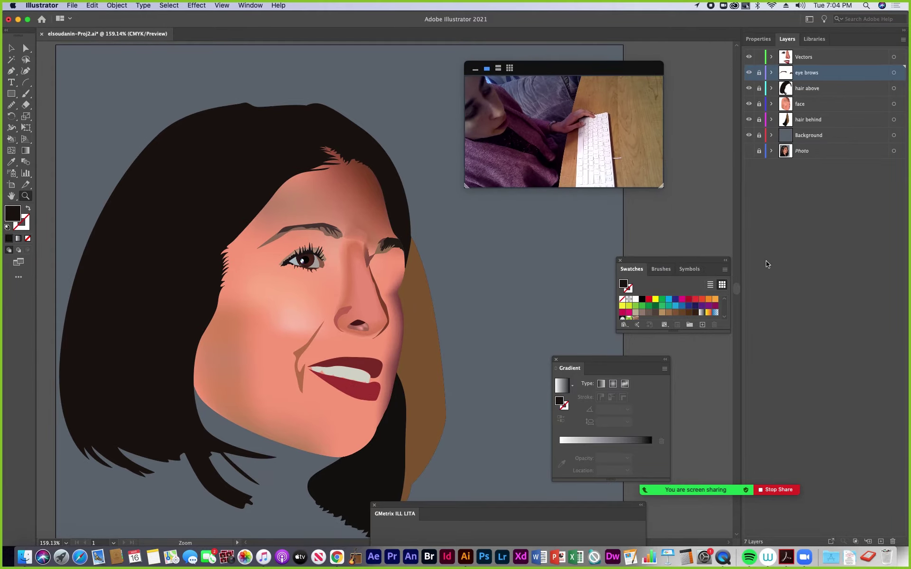
# - Create a new layer directly above the face layer and name it nose
pyautogui.click(789, 108)
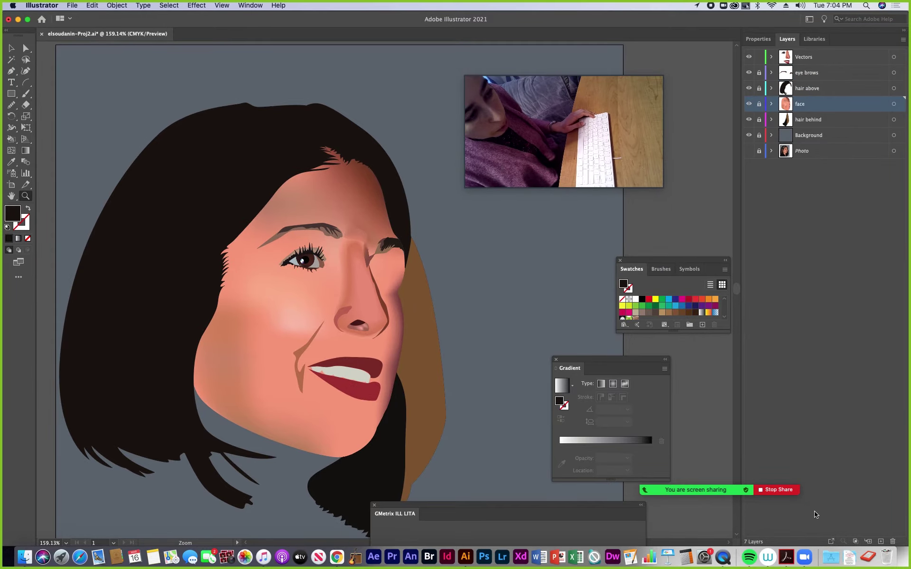
pyautogui.click(880, 541)
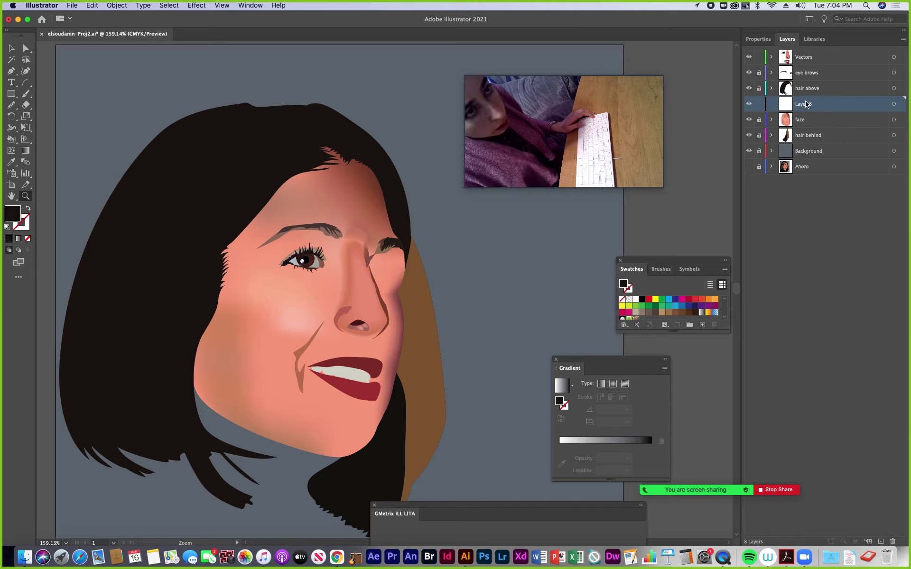
pyautogui.doubleClick(805, 104)
pyautogui.write('nose')
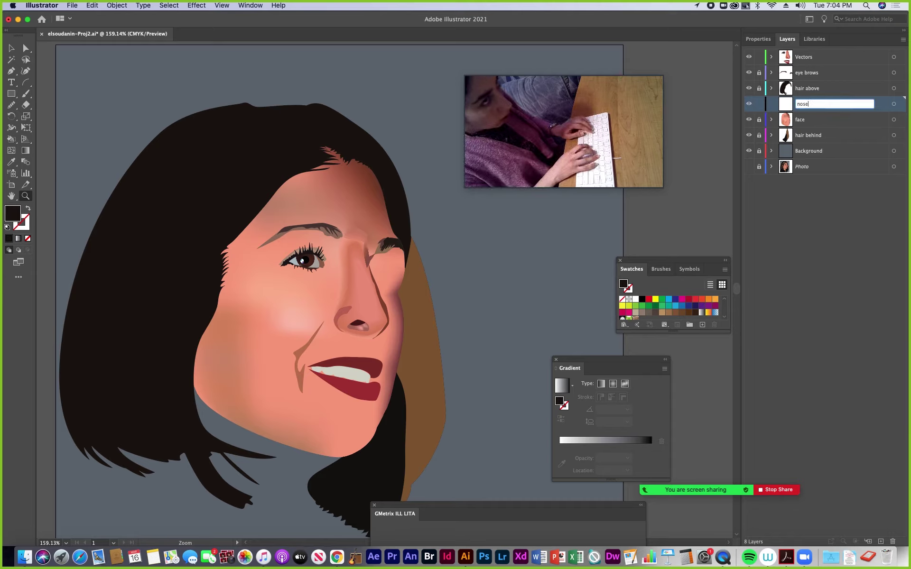
pyautogui.press('Return')
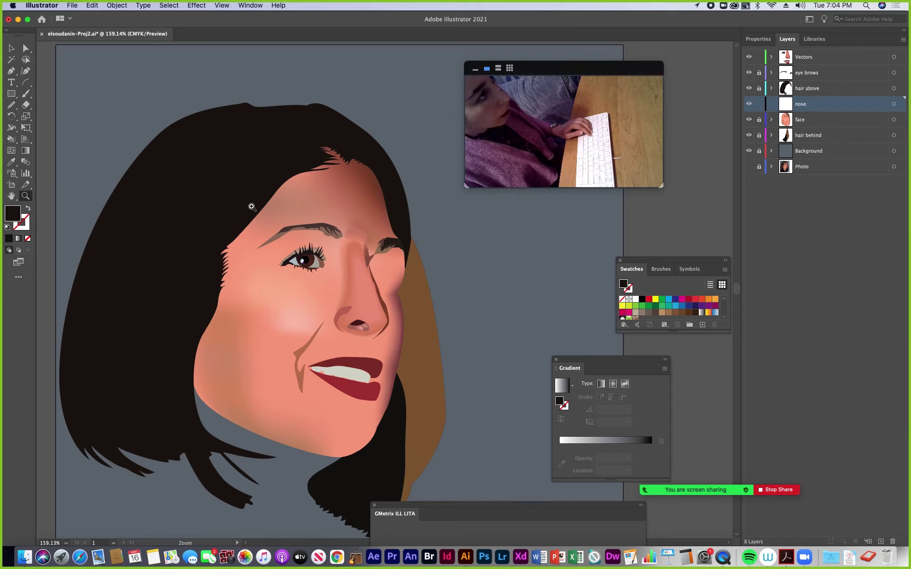
# - Cut the nose artwork from the Vectors layer and paste it in place on the nose layer
pyautogui.click(10, 52)
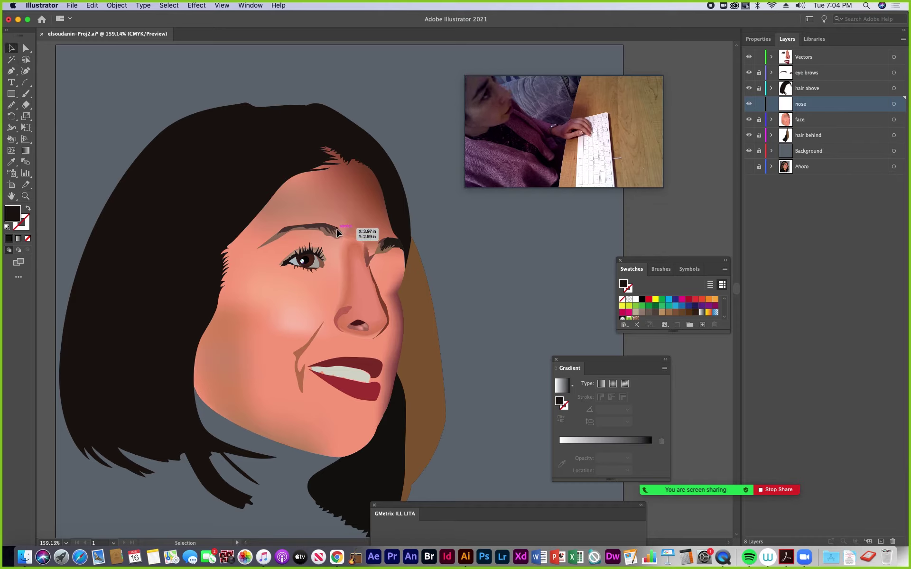
pyautogui.click(391, 338)
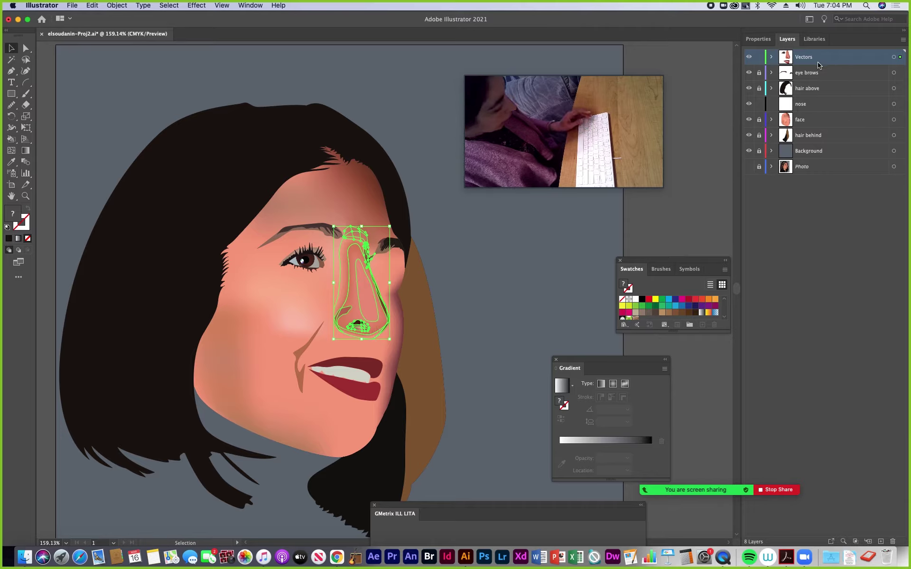
pyautogui.press('Delete')
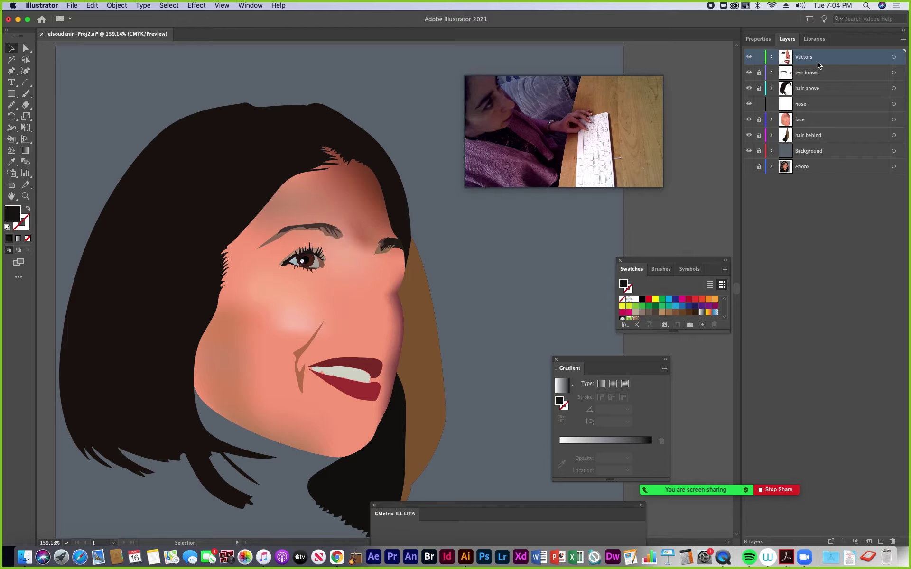
pyautogui.click(814, 105)
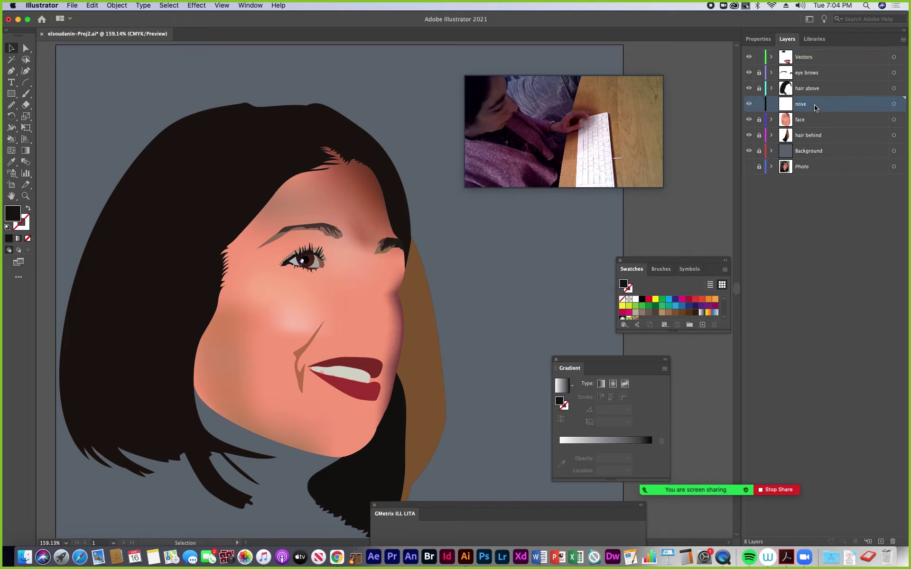
pyautogui.press('super+f')
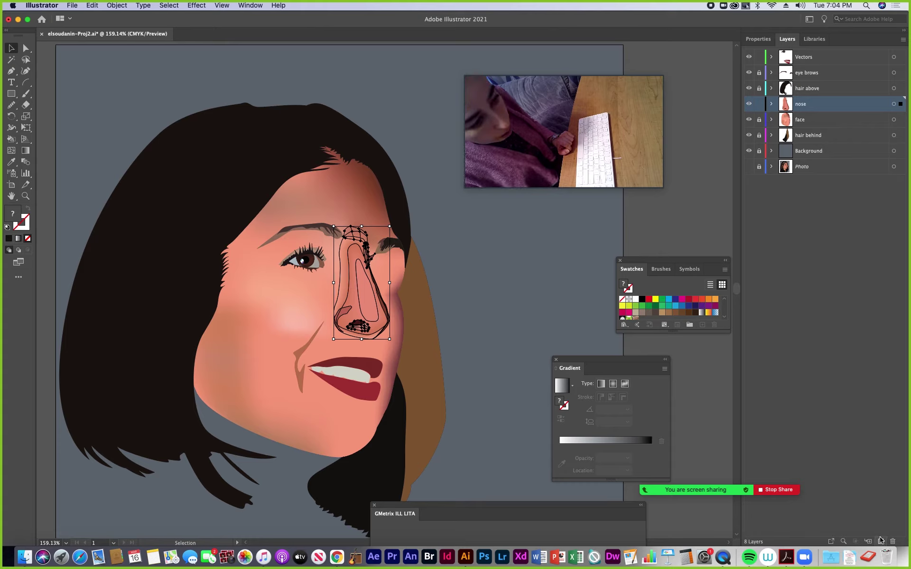
# - Create a new layer named eyes directly above the face layer, and lock the nose layer
pyautogui.click(812, 123)
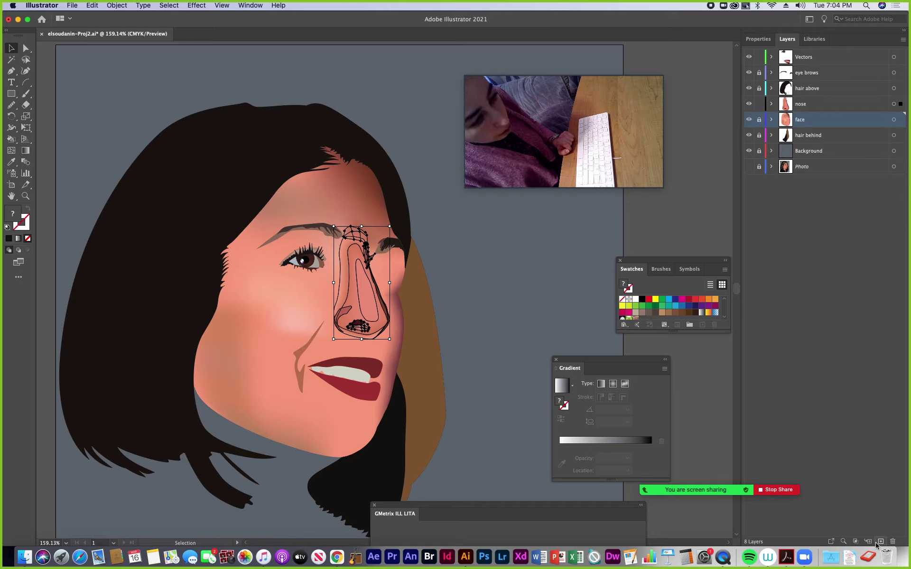
pyautogui.click(880, 542)
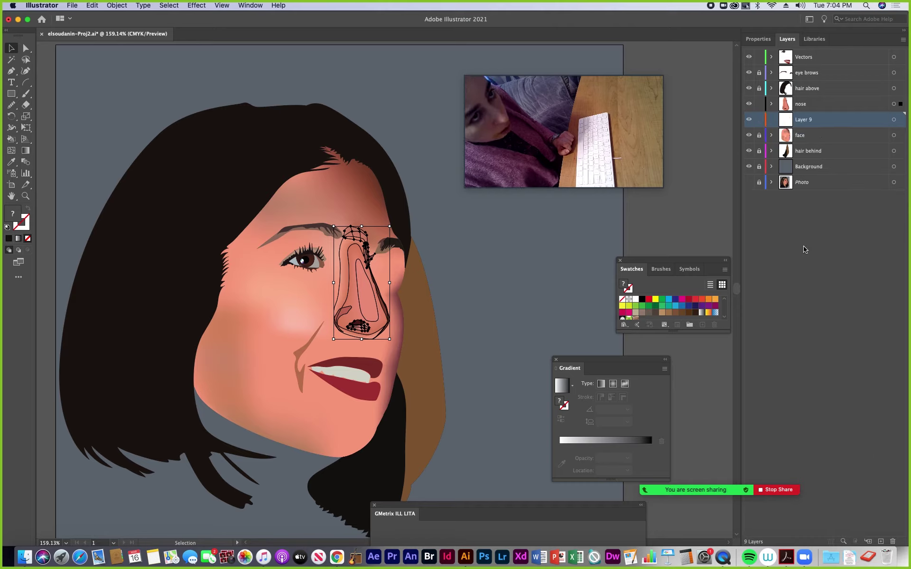
pyautogui.doubleClick(809, 120)
pyautogui.write('eye')
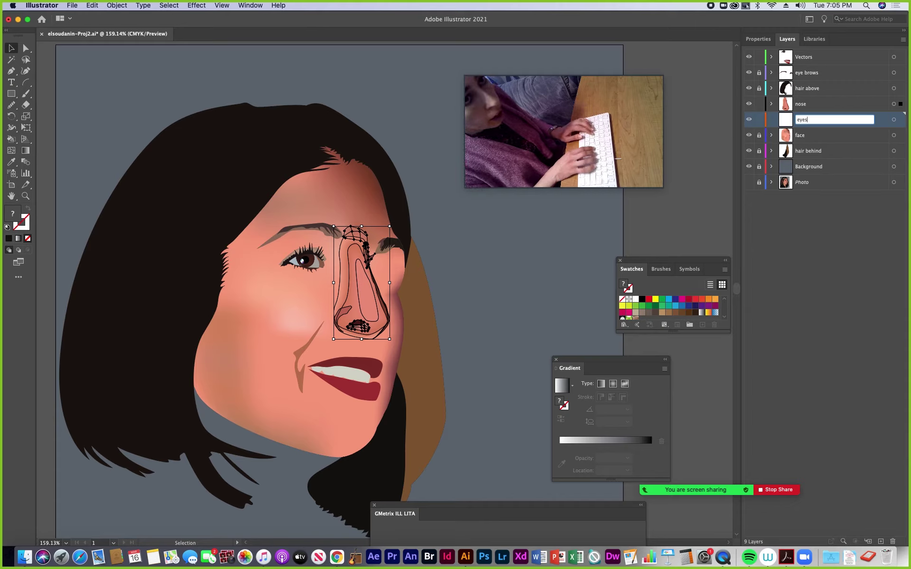
pyautogui.write('s')
pyautogui.press('Return')
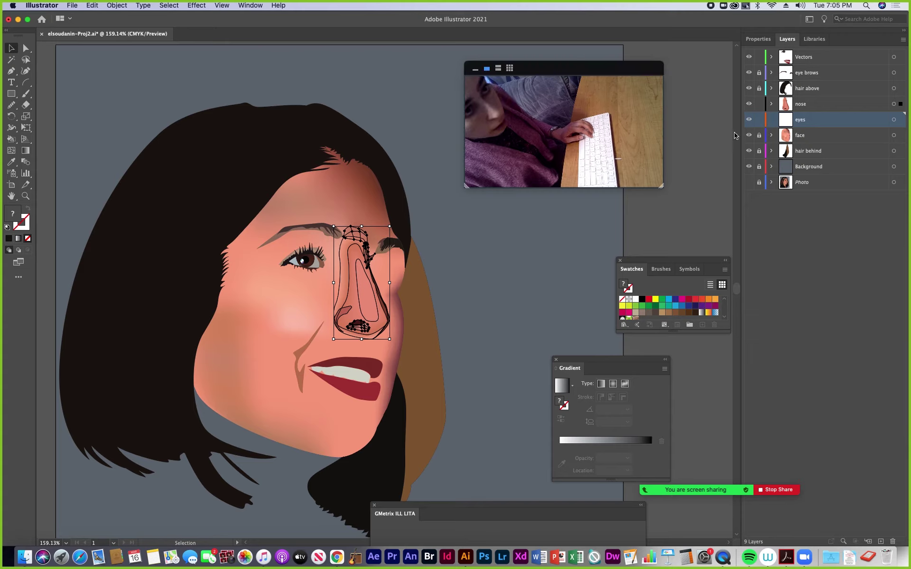
pyautogui.click(758, 103)
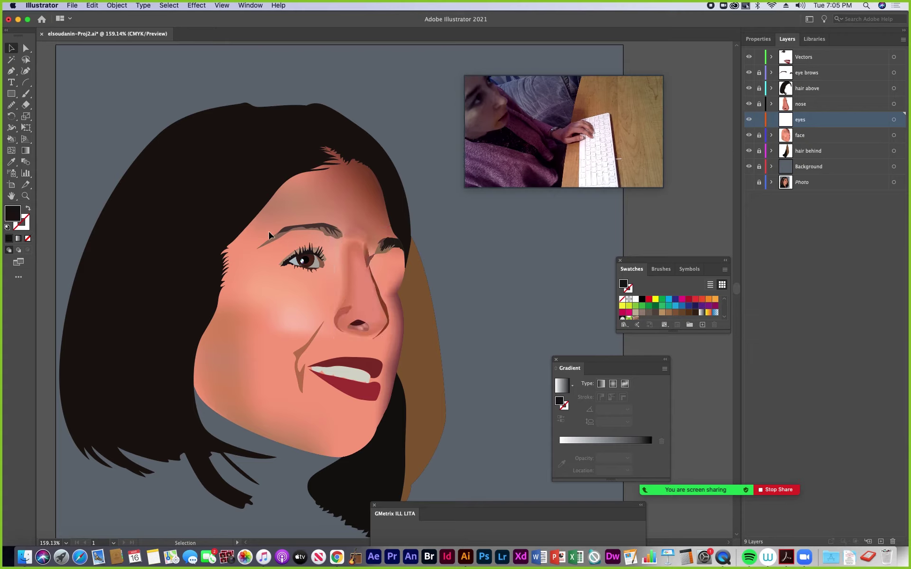
# - Place the Vectors layer directly above the eyes layer and transfer the selected eye artwork to the eyes layer
pyautogui.click(334, 275)
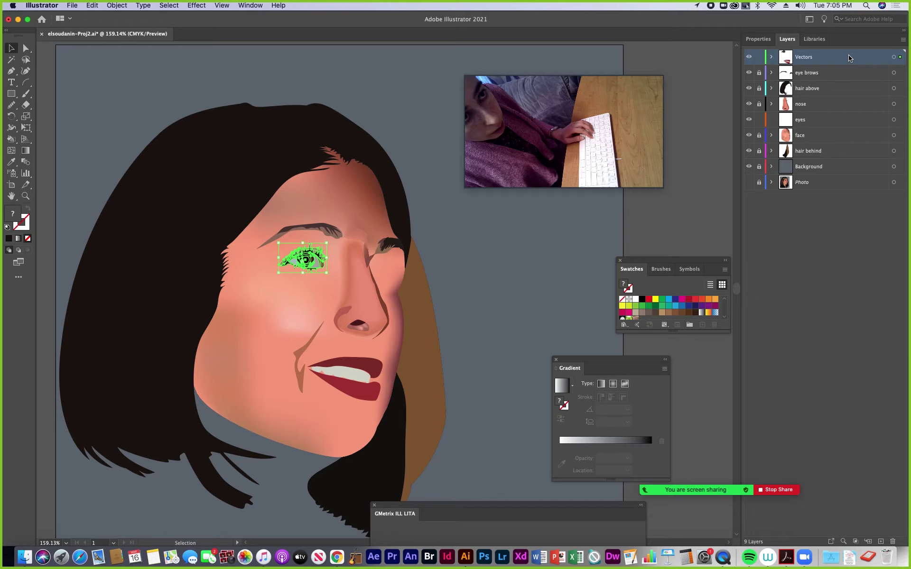
pyautogui.moveTo(849, 57); pyautogui.dragTo(847, 111)
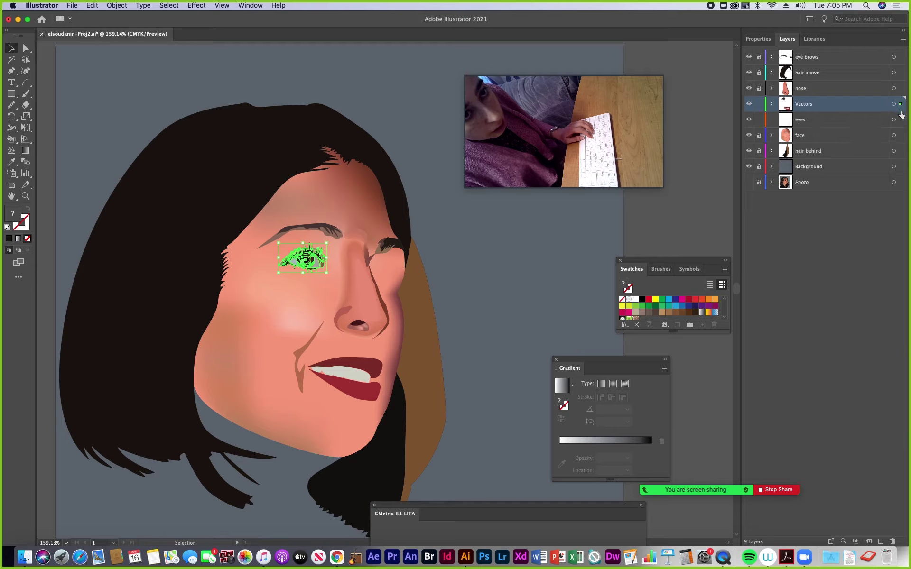
pyautogui.moveTo(899, 104); pyautogui.dragTo(902, 124)
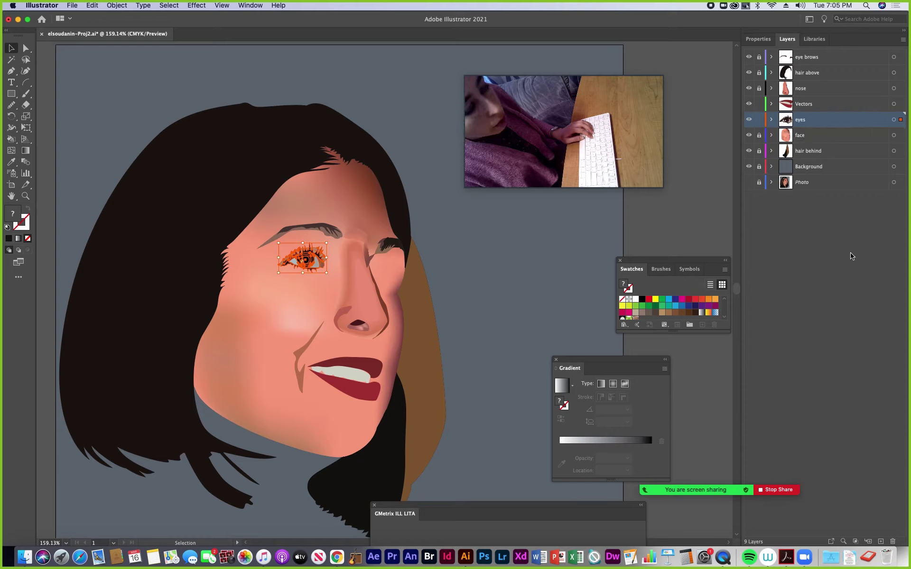
# - Create a new layer directly above the eyes layer and name it mouth
pyautogui.click(881, 542)
pyautogui.doubleClick(804, 120)
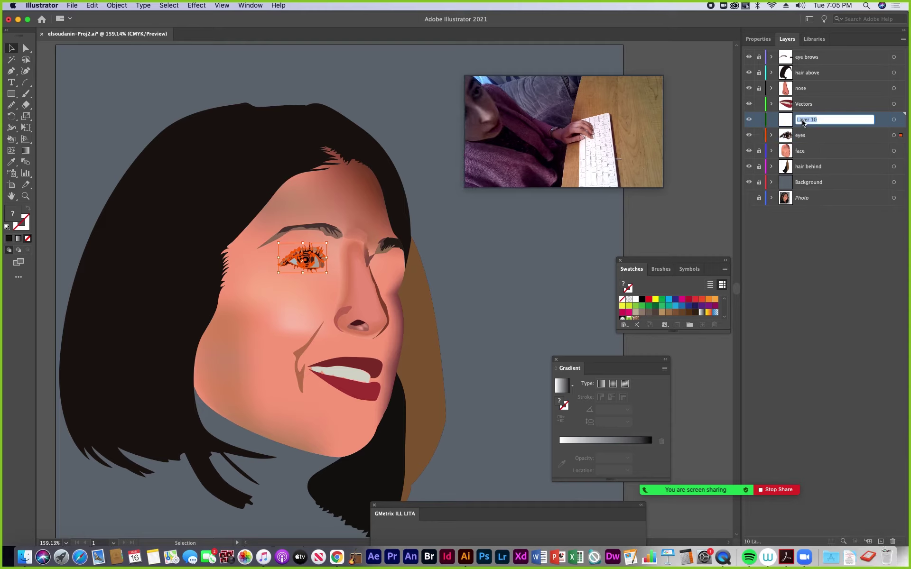
pyautogui.write('mouth')
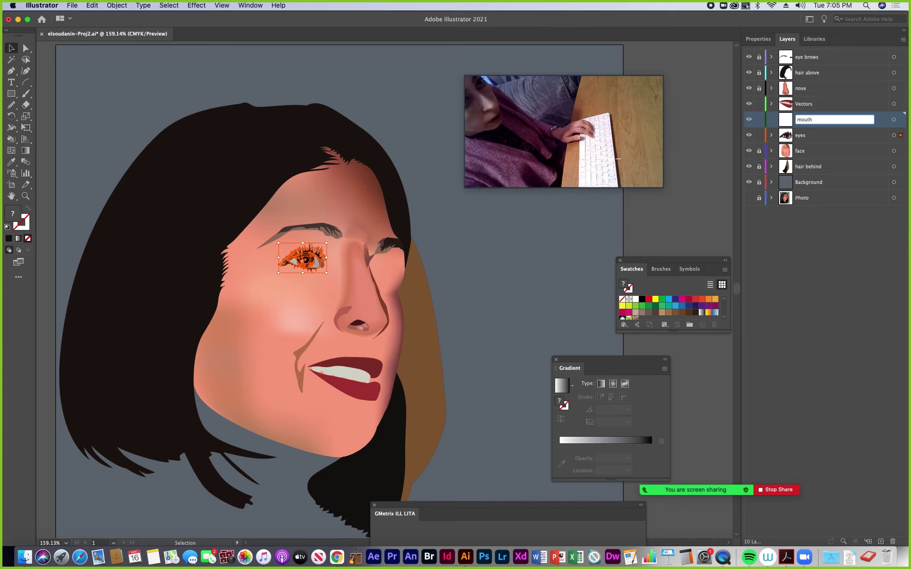
pyautogui.press('Return')
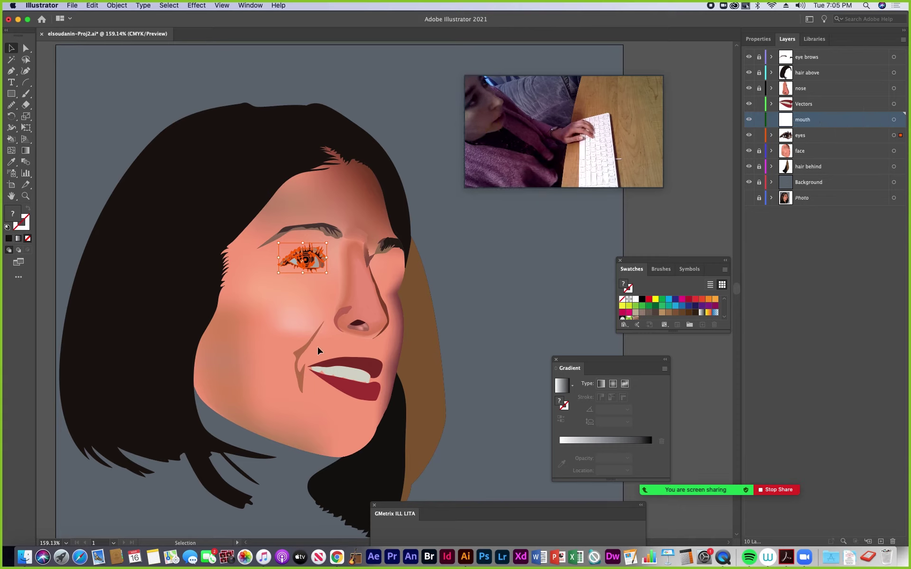
# - Transfer the lips and teeth from the Vectors layer to the mouth layer, and save the document
pyautogui.click(375, 399)
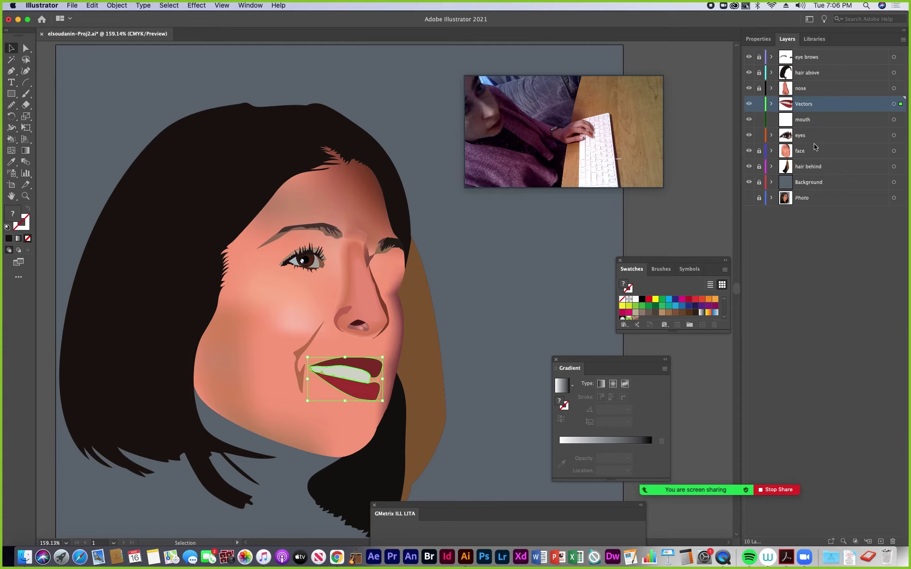
pyautogui.moveTo(900, 106); pyautogui.dragTo(900, 119)
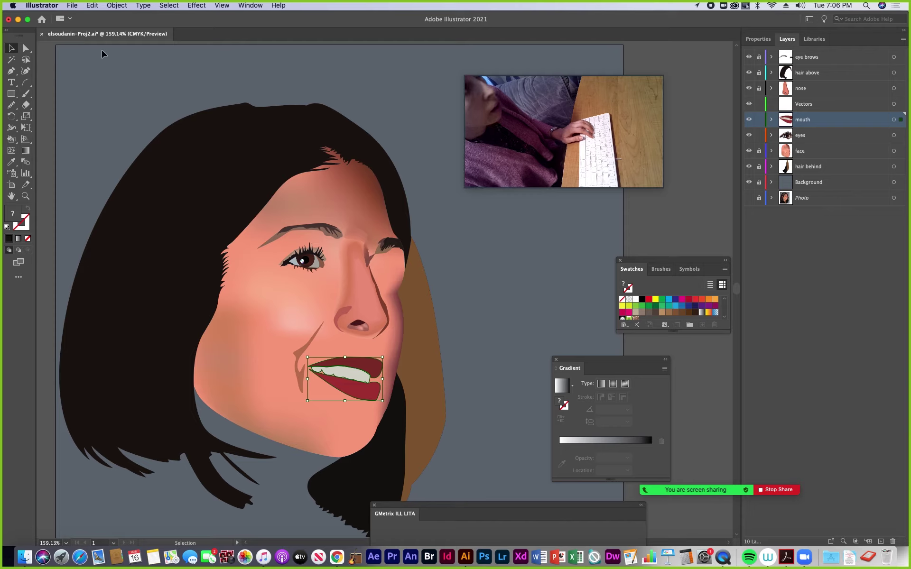
pyautogui.click(72, 5)
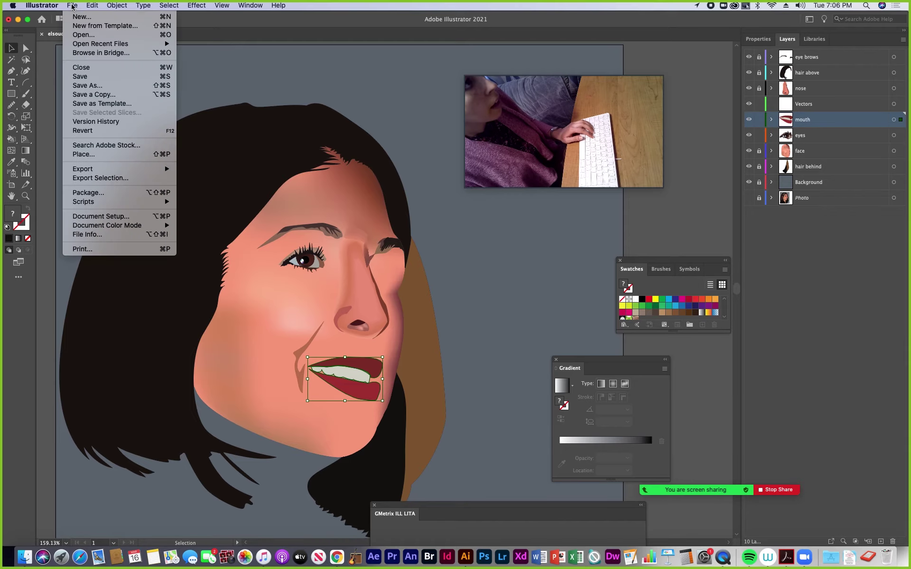
pyautogui.click(79, 76)
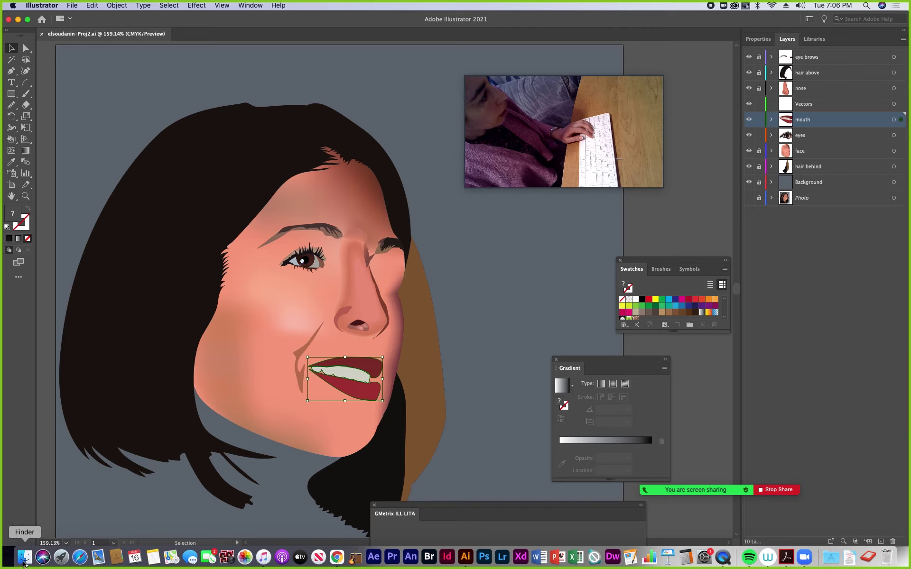
# - Close the GMetrix ILL LITA window and open Layer Keyboard Tricks.pdf from the Project 2 folder in Finder, accepting the default reading options
pyautogui.click(374, 507)
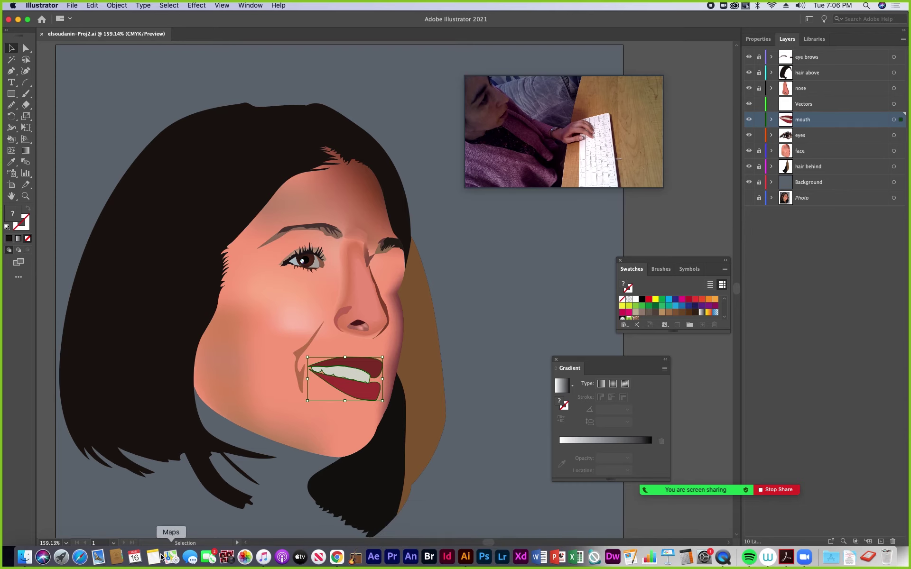
pyautogui.click(25, 558)
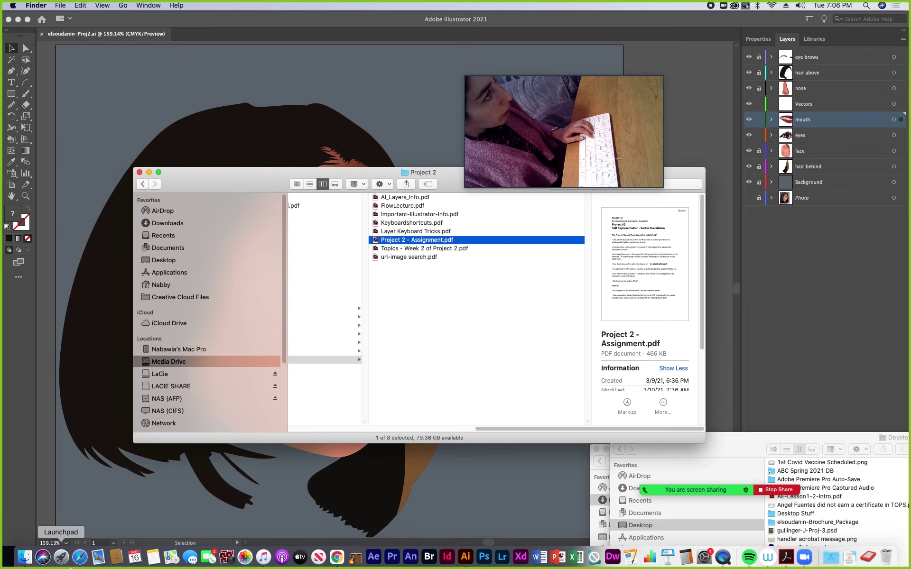
pyautogui.click(401, 232)
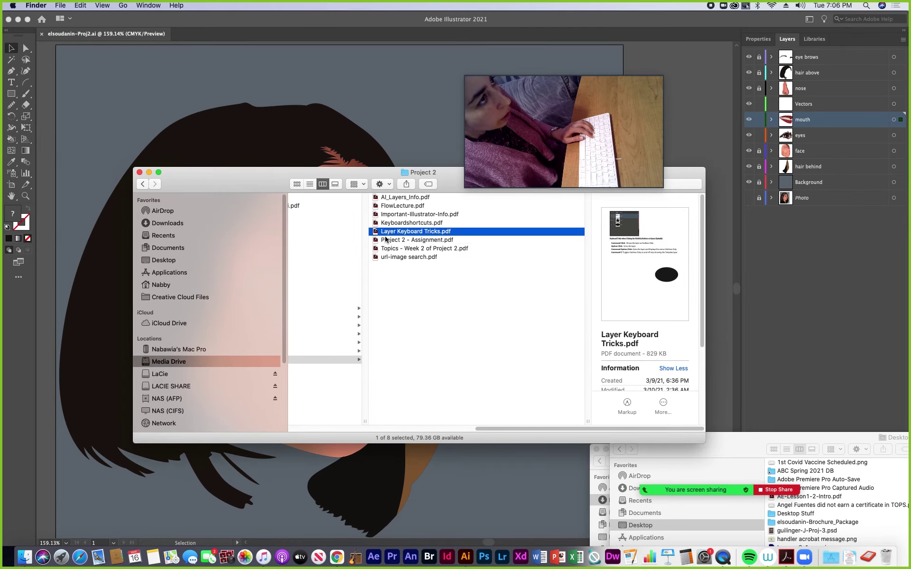
pyautogui.moveTo(449, 178); pyautogui.dragTo(407, 241)
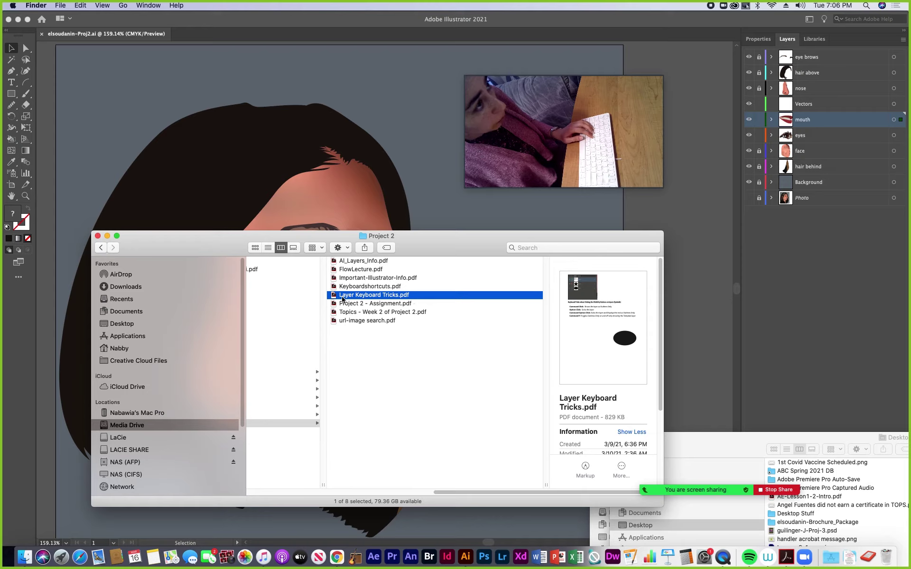
pyautogui.doubleClick(375, 297)
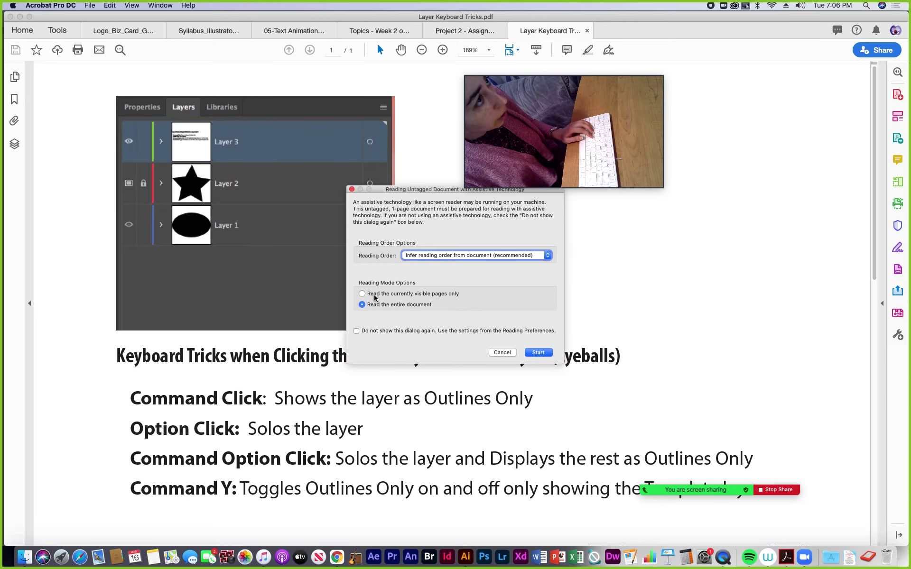
pyautogui.click(537, 353)
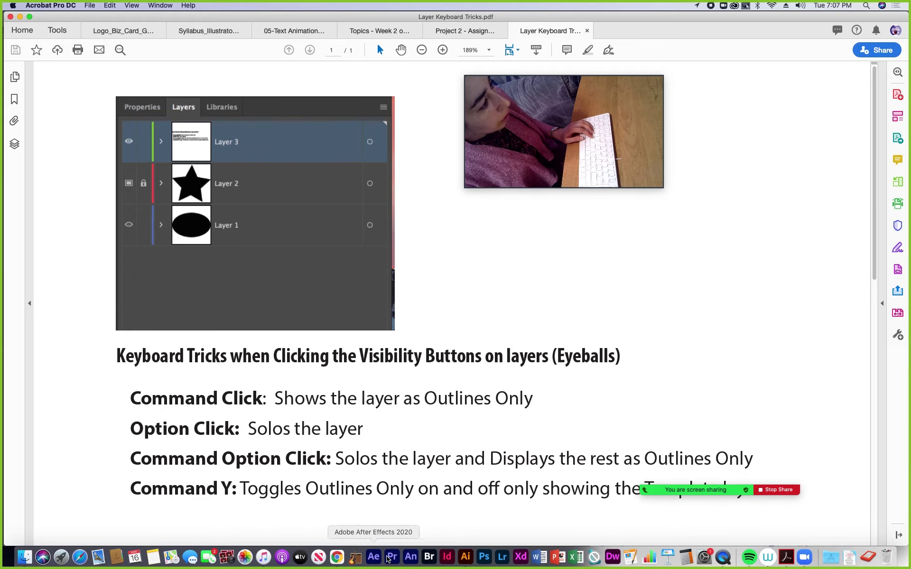
# - Switch to Illustrator, show only the eyes layer as outlines, inspect the eye at 600%, and return the layer to preview
pyautogui.click(463, 557)
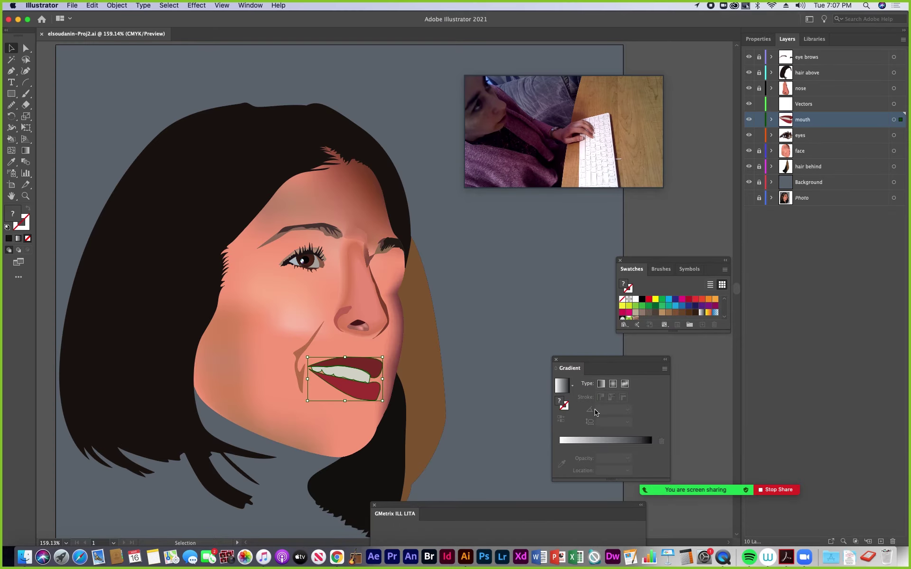
pyautogui.keyDown('super'); pyautogui.click(749, 137); pyautogui.keyUp('super')
pyautogui.click(26, 196)
pyautogui.click(315, 262)
pyautogui.click(380, 297)
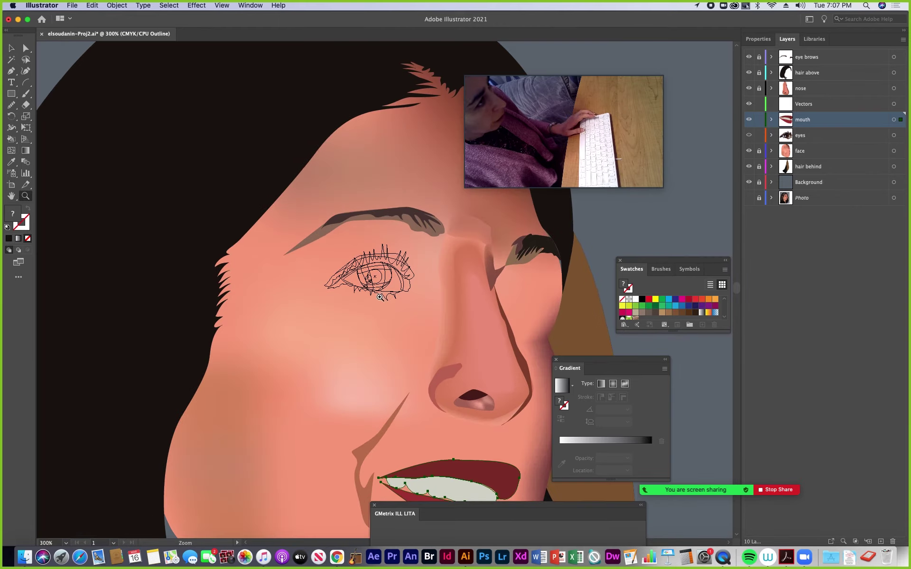
pyautogui.click(390, 285)
pyautogui.click(392, 287)
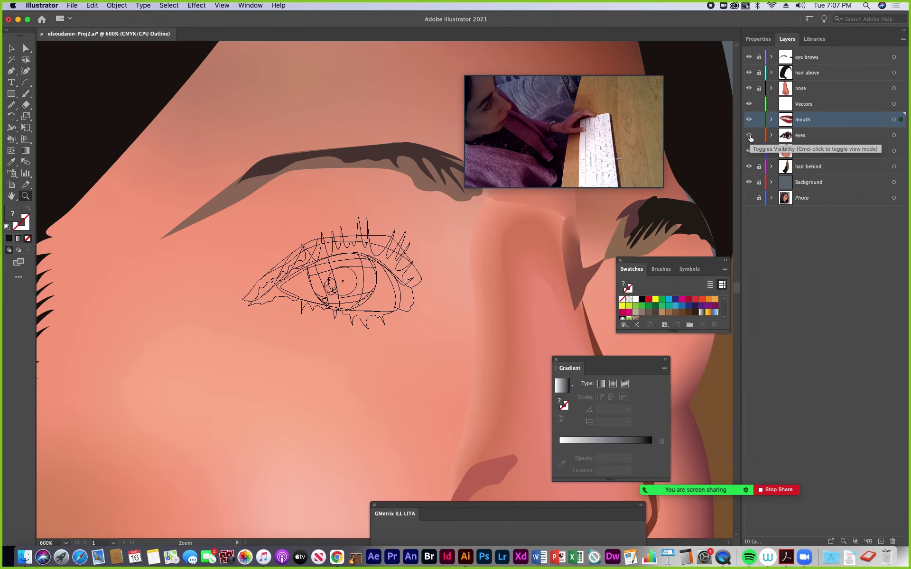
pyautogui.keyDown('super'); pyautogui.click(749, 136); pyautogui.keyUp('super')
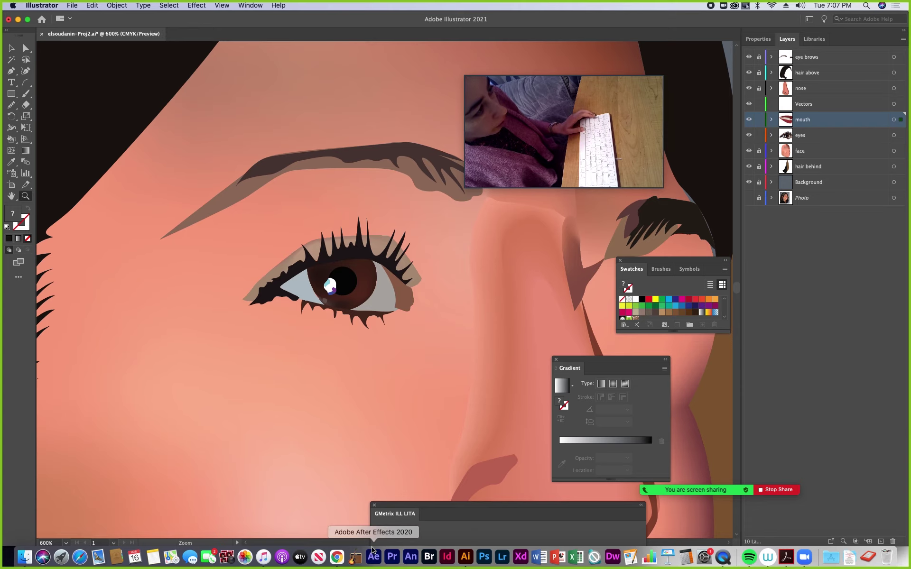
# - Switch to Acrobat and read the list of layer visibility shortcuts in Layer Keyboard Tricks.pdf
pyautogui.click(786, 557)
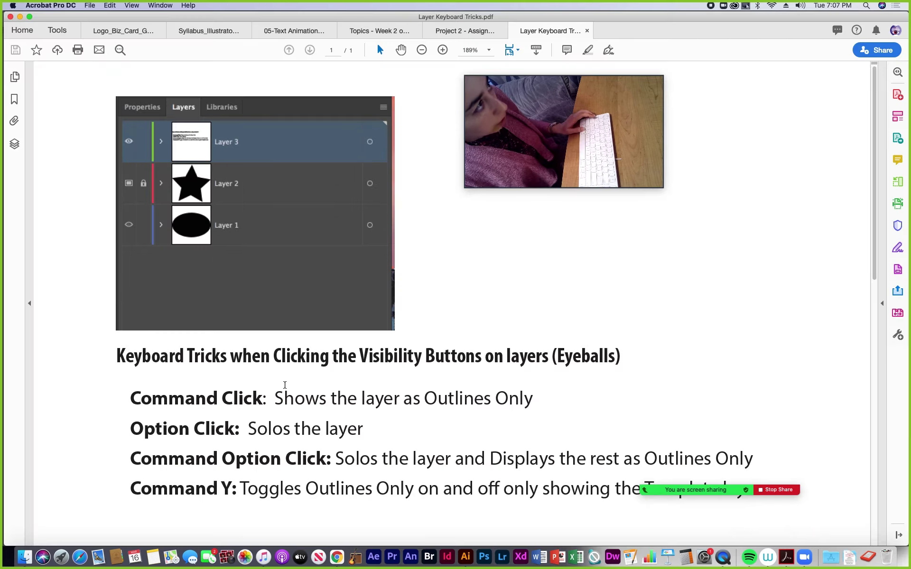
pyautogui.scroll(-1, 230, 419)
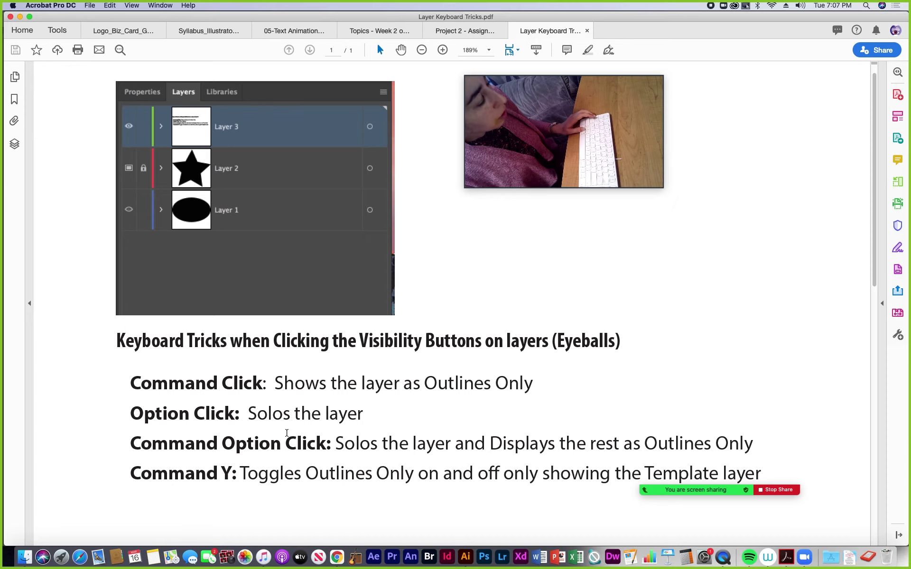
# - Switch back to Illustrator and show the hidden Photo template layer with the whole face in view at 200%
pyautogui.click(466, 560)
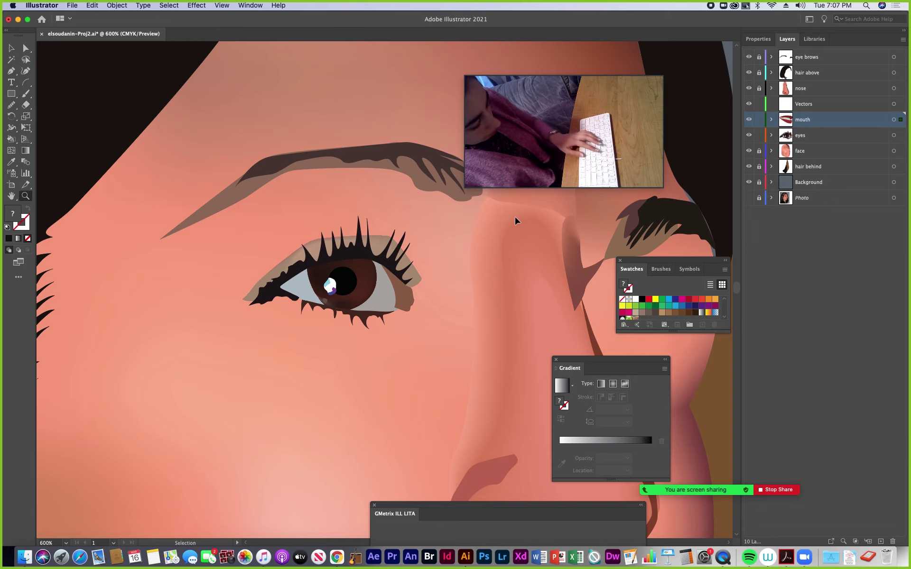
pyautogui.press('super+minus')
pyautogui.press('super+minus')
pyautogui.press('super+minus')
pyautogui.moveTo(389, 202); pyautogui.dragTo(399, 318)
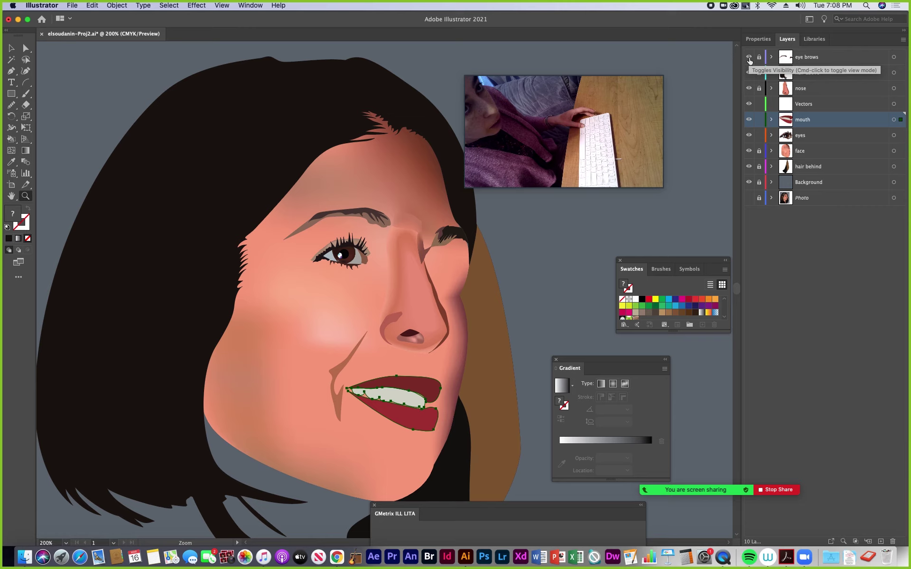
pyautogui.press('super+shift+w')
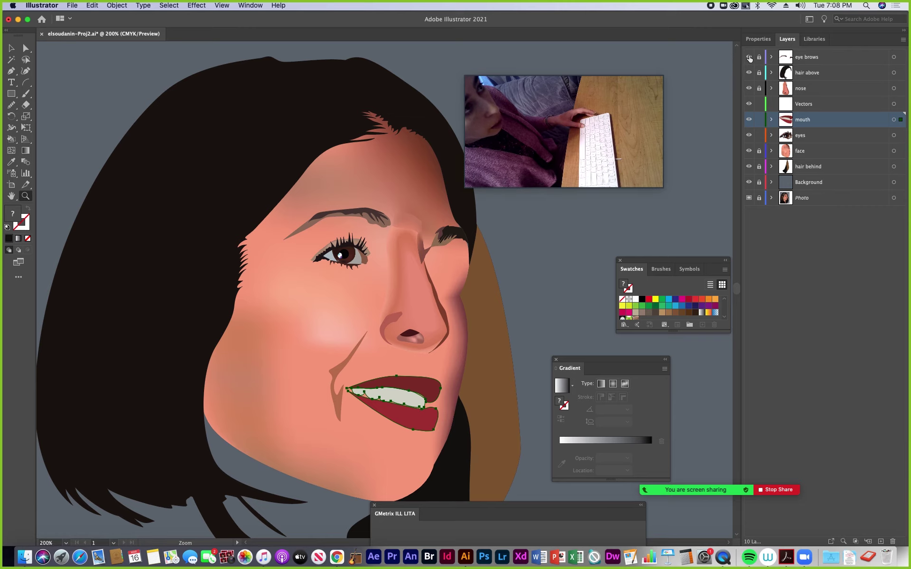
# - Solo the eye brows layer and magnify the smaller eyebrow beside the nose to 1200%
pyautogui.keyDown('alt'); pyautogui.click(749, 57); pyautogui.keyUp('alt')
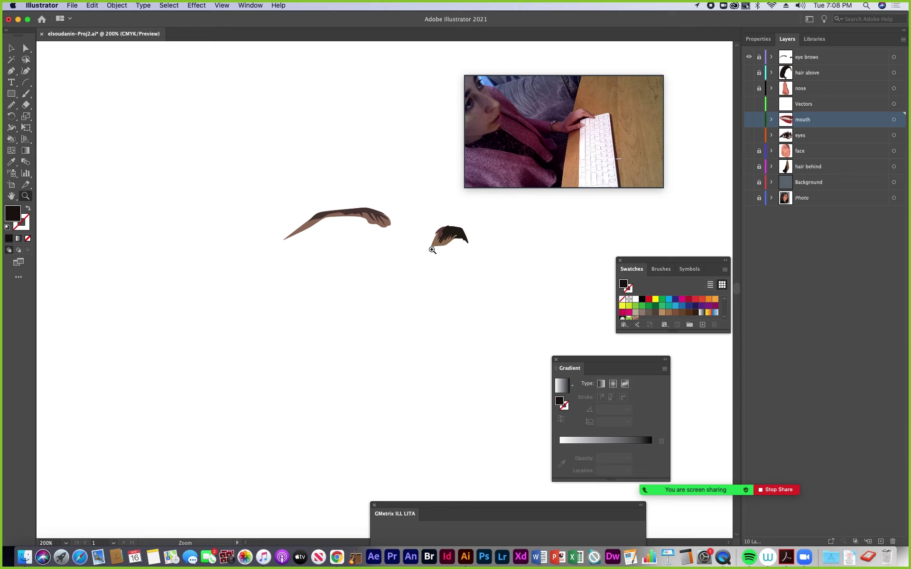
pyautogui.click(445, 242)
pyautogui.click(382, 300)
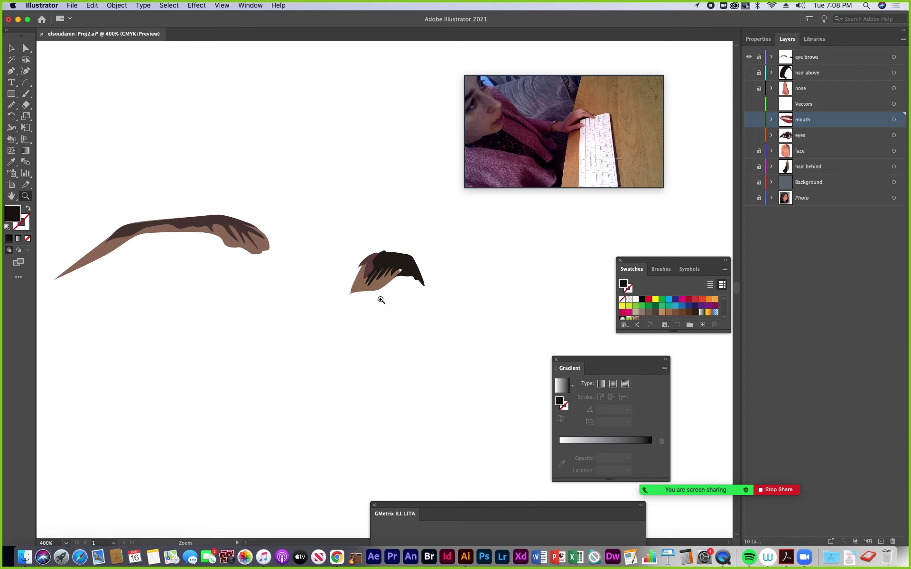
pyautogui.click(380, 272)
pyautogui.click(394, 314)
pyautogui.click(393, 315)
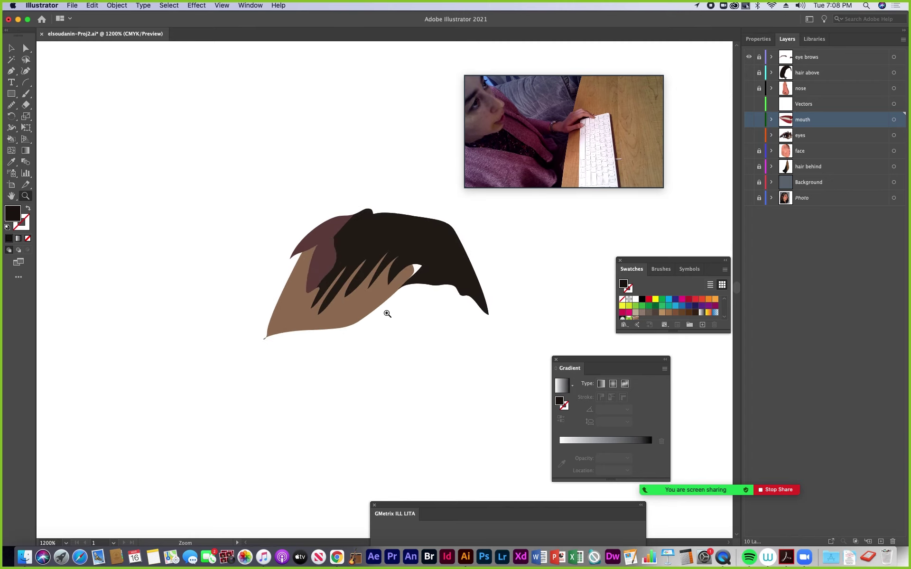
# - Unlock the eye brows layer and move the light brown shape's inner anchor point outward to cover the white gap under the dark hairs
pyautogui.click(26, 48)
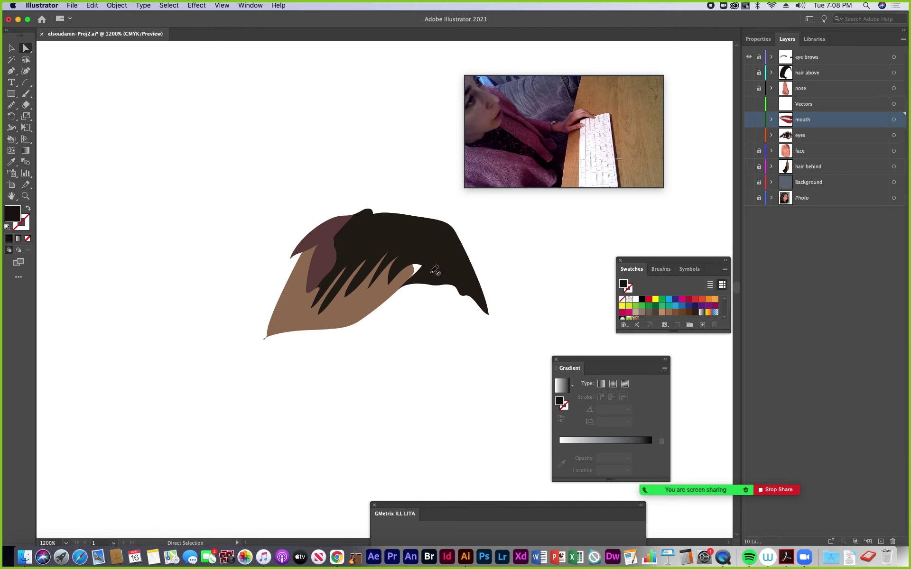
pyautogui.click(802, 58)
pyautogui.click(759, 58)
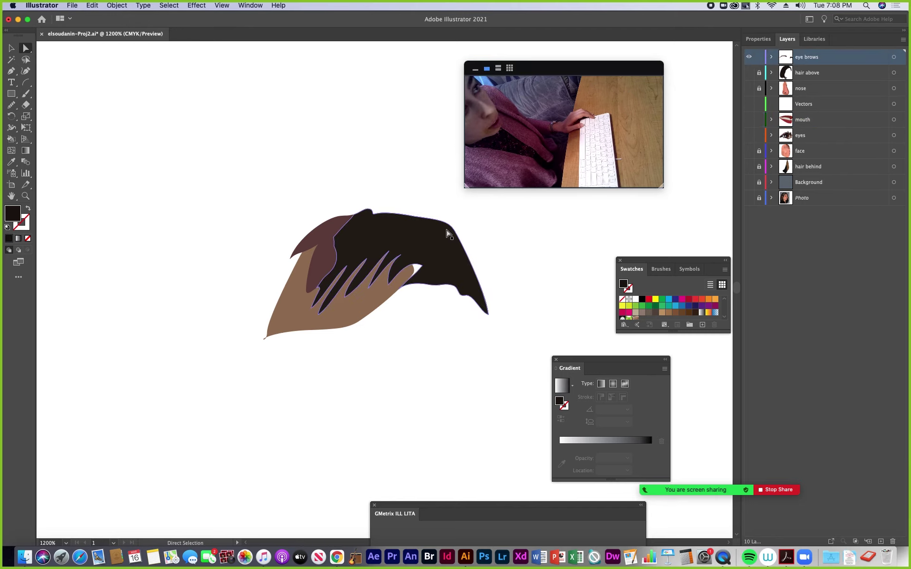
pyautogui.click(413, 275)
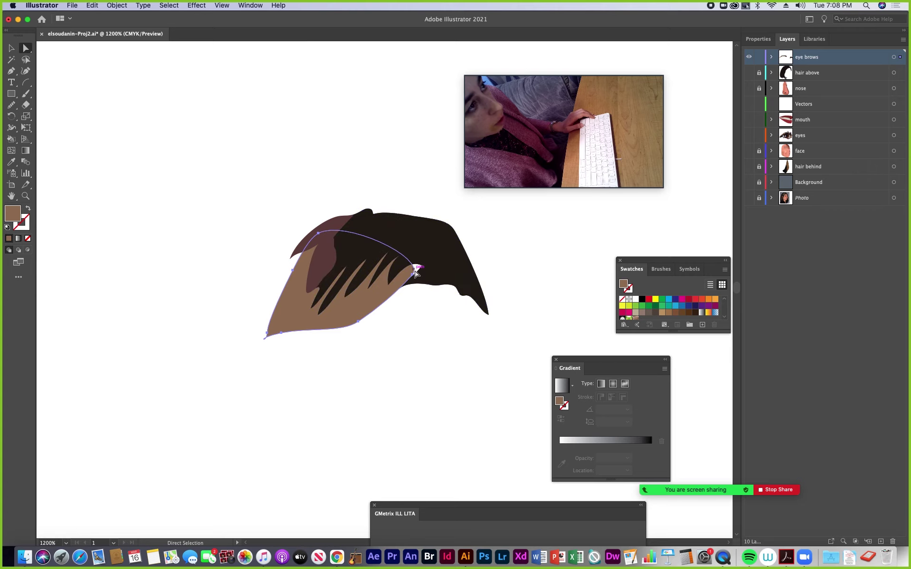
pyautogui.click(412, 275)
pyautogui.moveTo(412, 276); pyautogui.dragTo(423, 269)
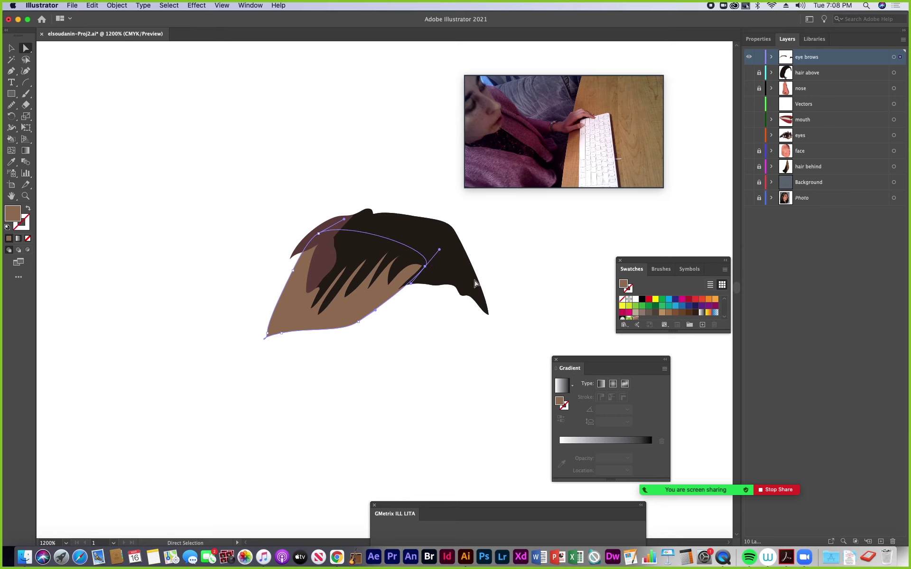
# - Return to 200% magnification and end the eye brows solo so all the portrait's layers are shown
pyautogui.press('super+minus')
pyautogui.press('super+minus')
pyautogui.press('super+minus')
pyautogui.press('super+minus')
pyautogui.press('super+minus')
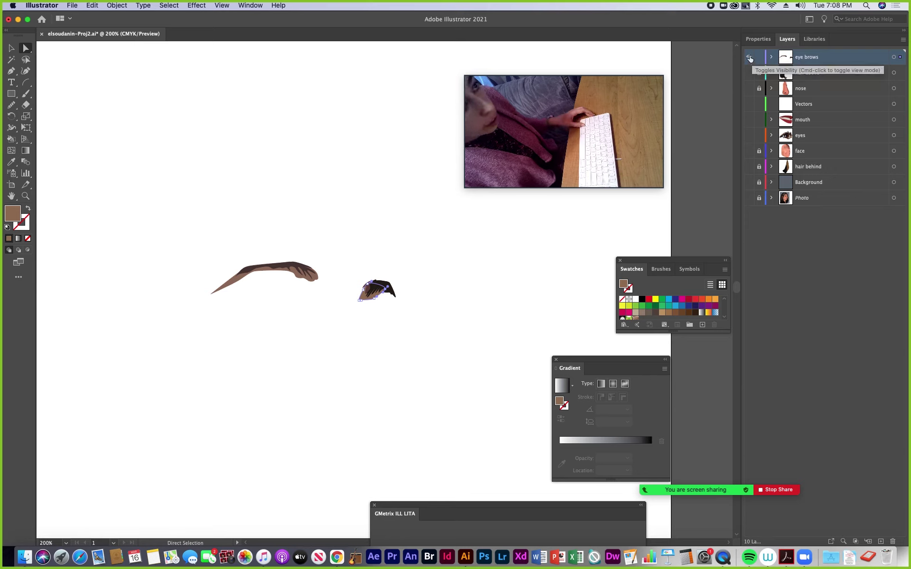
pyautogui.keyDown('alt'); pyautogui.click(750, 57); pyautogui.keyUp('alt')
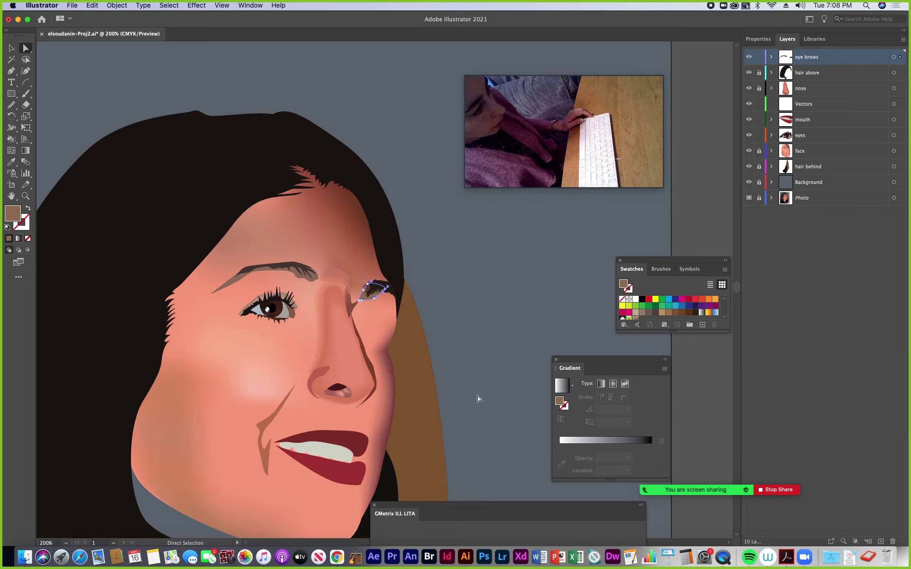
# - Switch to Acrobat to consult the layer visibility shortcuts in Layer Keyboard Tricks.pdf
pyautogui.click(790, 562)
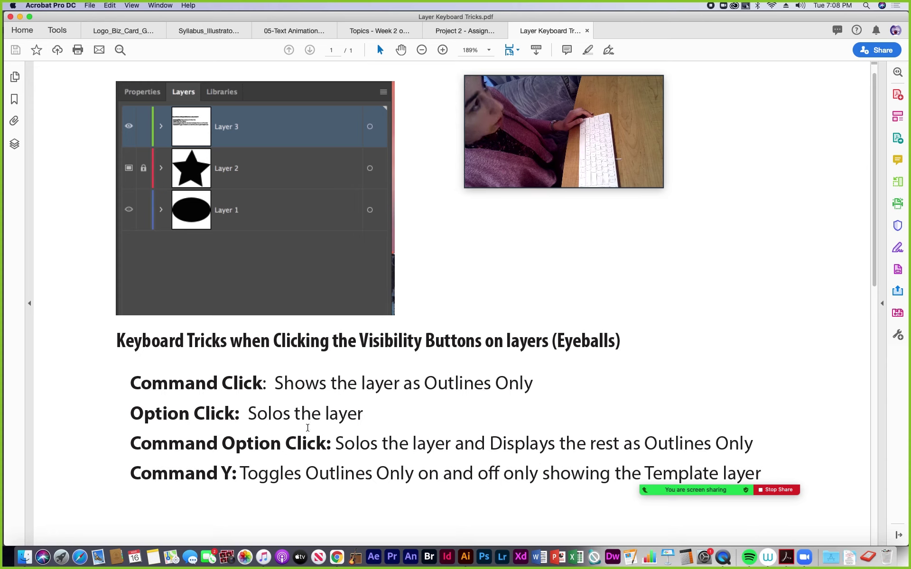